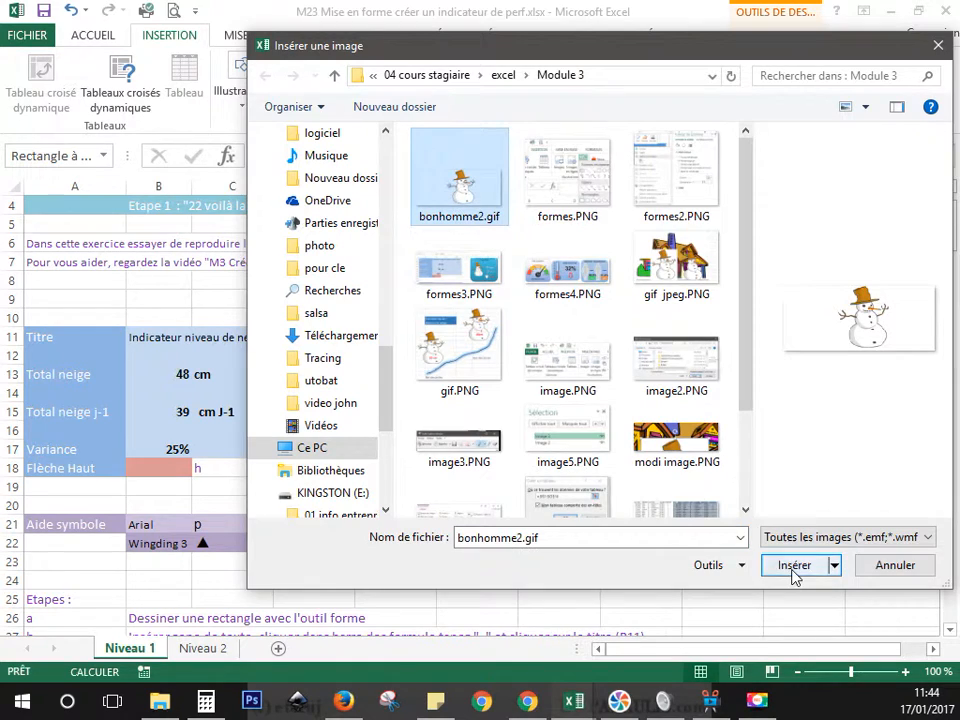
Insert the picture bonhomme2.gif into the sheet and shrink it to about 3.84 cm high by 6.76 cm wide
{"action": "left_click_drag", "start_coordinate": [787, 570], "coordinate": [345, 319]}
{"action": "scroll", "coordinate": [479, 383], "scroll_direction": "down", "scroll_amount": 1}
{"action": "scroll", "coordinate": [479, 383], "scroll_direction": "down", "scroll_amount": 1}
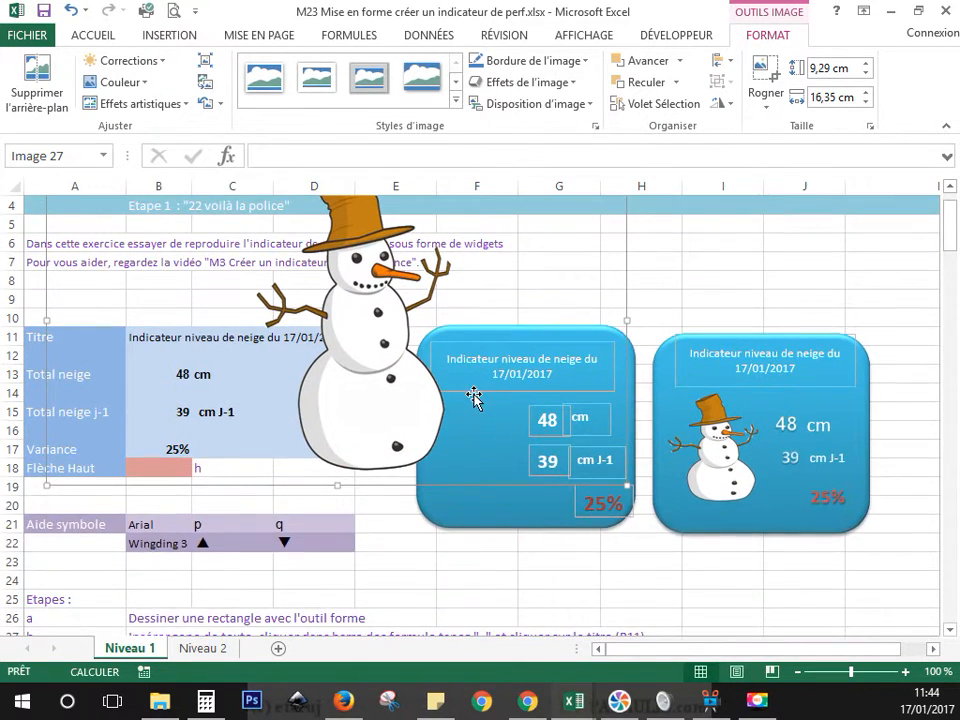
{"action": "scroll", "coordinate": [476, 396], "scroll_direction": "up", "scroll_amount": 2}
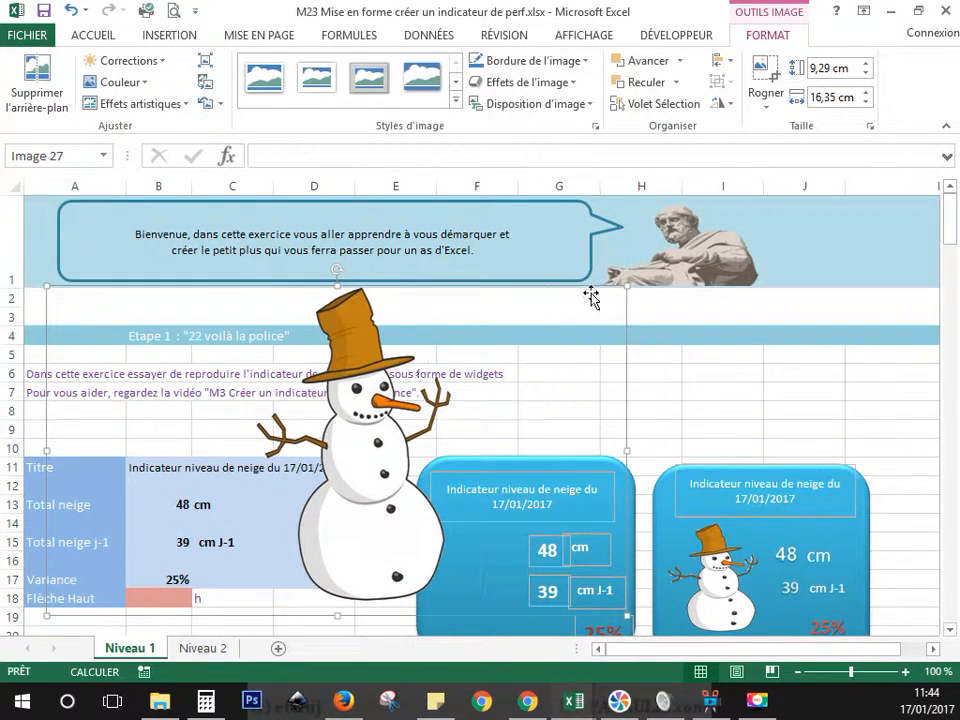
{"action": "left_click_drag", "start_coordinate": [625, 288], "coordinate": [253, 480]}
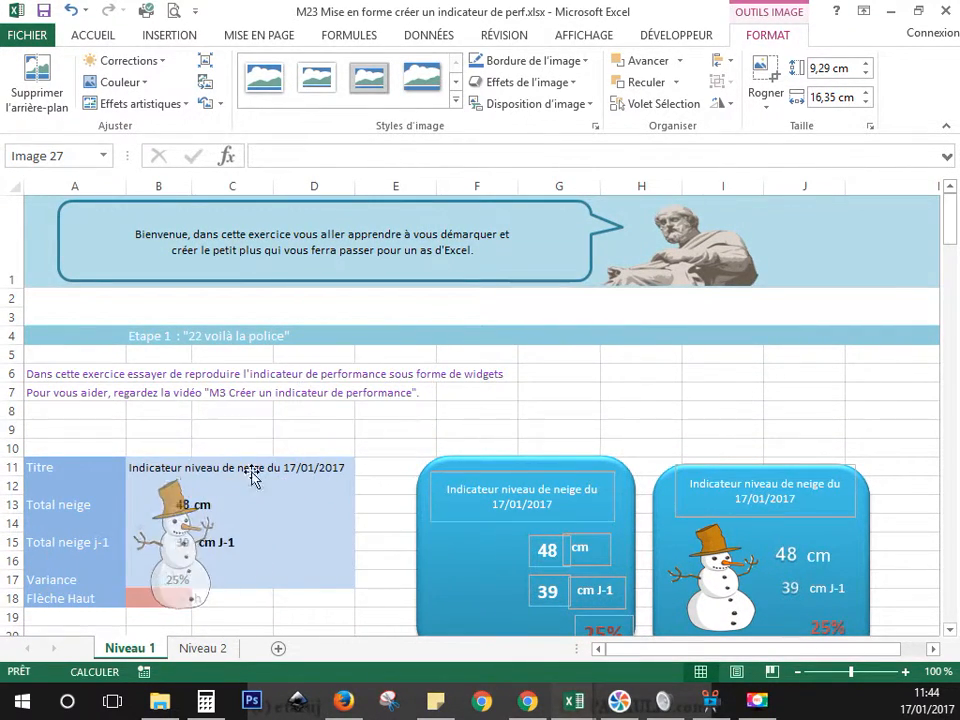
Place the snowman picture on the left half of the unfinished blue indicator, reduced to about 3.12 cm by 5.5 cm
{"action": "scroll", "coordinate": [321, 360], "scroll_direction": "down", "scroll_amount": 1}
{"action": "left_click_drag", "start_coordinate": [175, 440], "coordinate": [522, 486]}
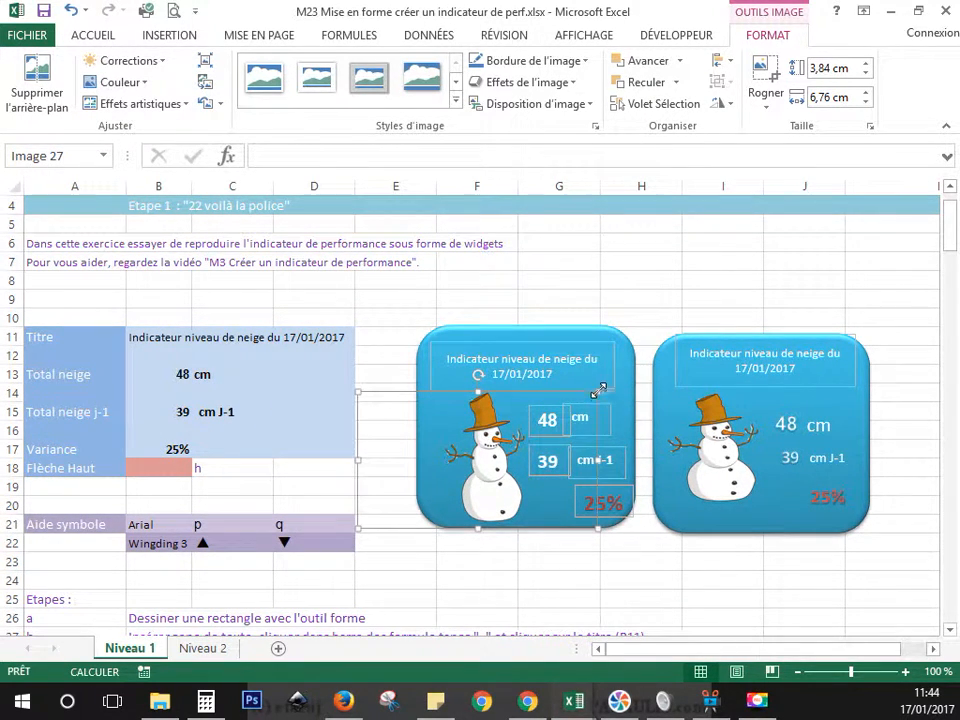
{"action": "left_click_drag", "start_coordinate": [605, 388], "coordinate": [554, 417]}
{"action": "left_click_drag", "start_coordinate": [471, 497], "coordinate": [469, 473]}
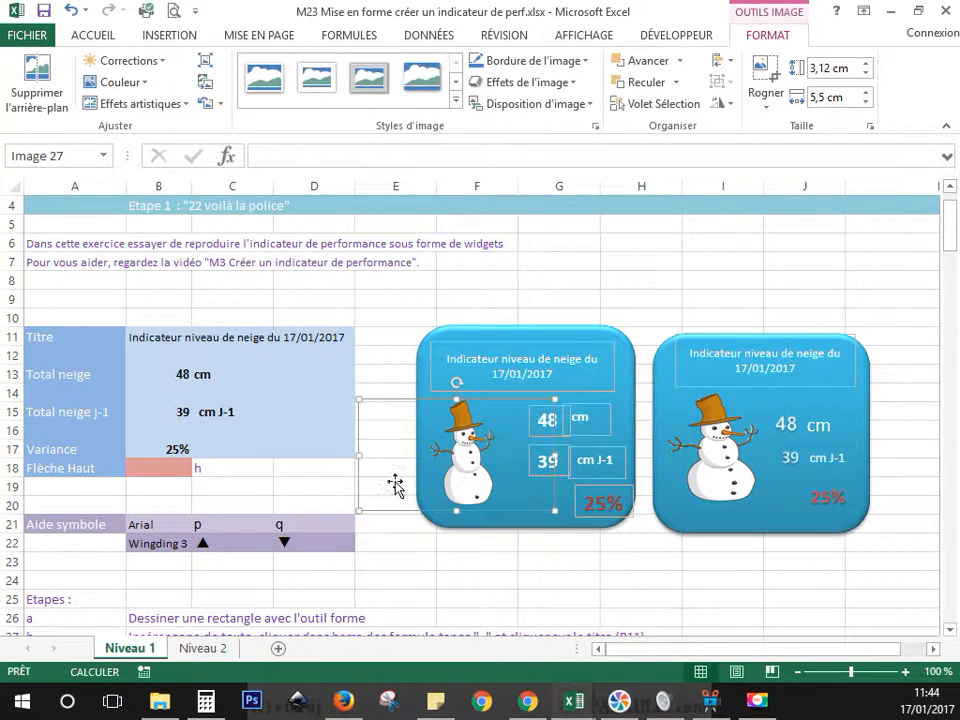
{"action": "left_click", "coordinate": [395, 560]}
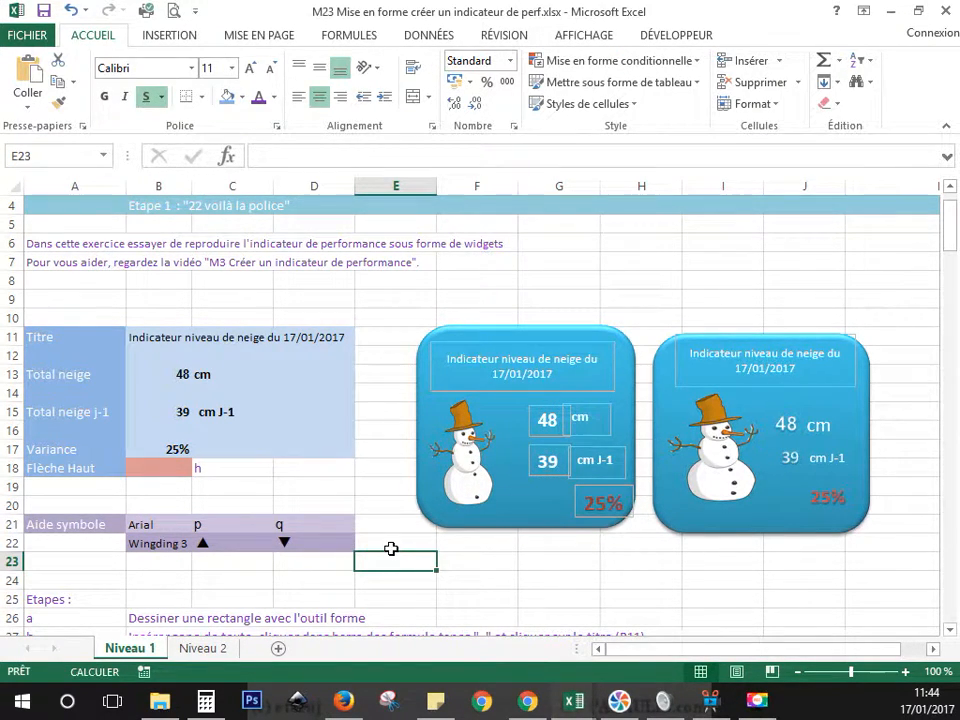
Examine the symbol help cells B22 and C22 to see which font and character produce the up arrow
{"action": "scroll", "coordinate": [391, 541], "scroll_direction": "down", "scroll_amount": 1}
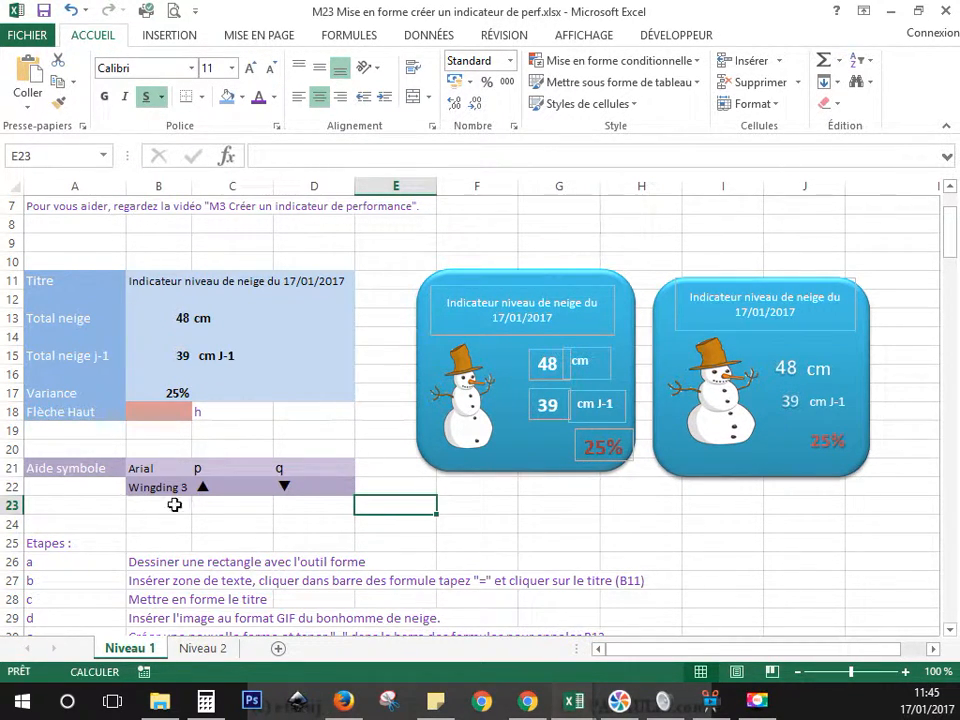
{"action": "left_click", "coordinate": [146, 488]}
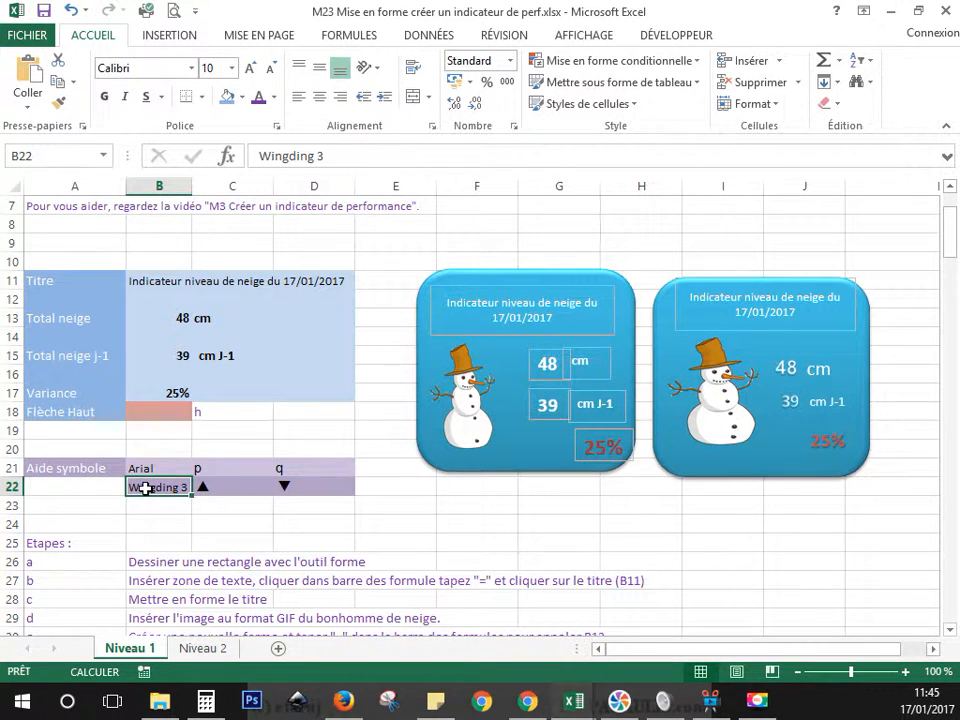
{"action": "left_click", "coordinate": [211, 487]}
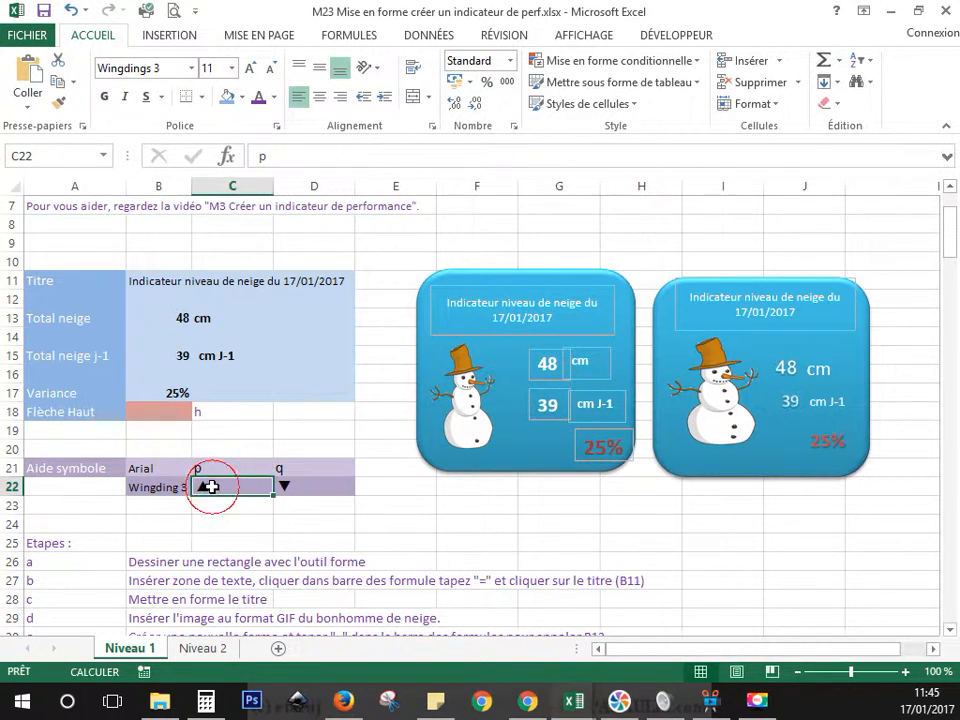
{"action": "double_click", "coordinate": [280, 153]}
{"action": "key", "text": "shift+Return"}
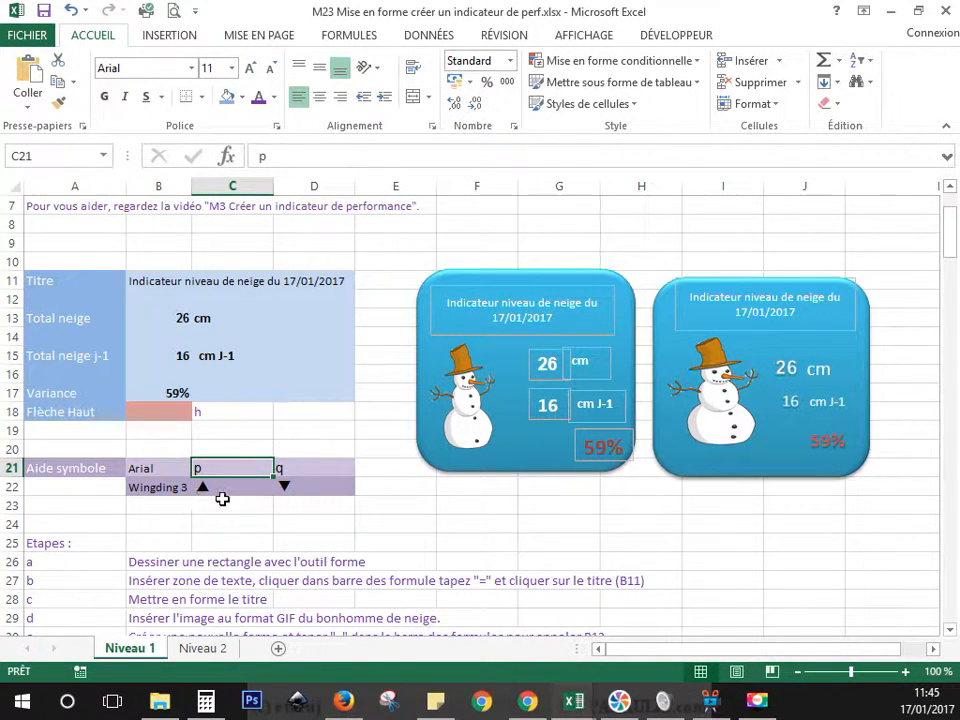
{"action": "left_click", "coordinate": [219, 488]}
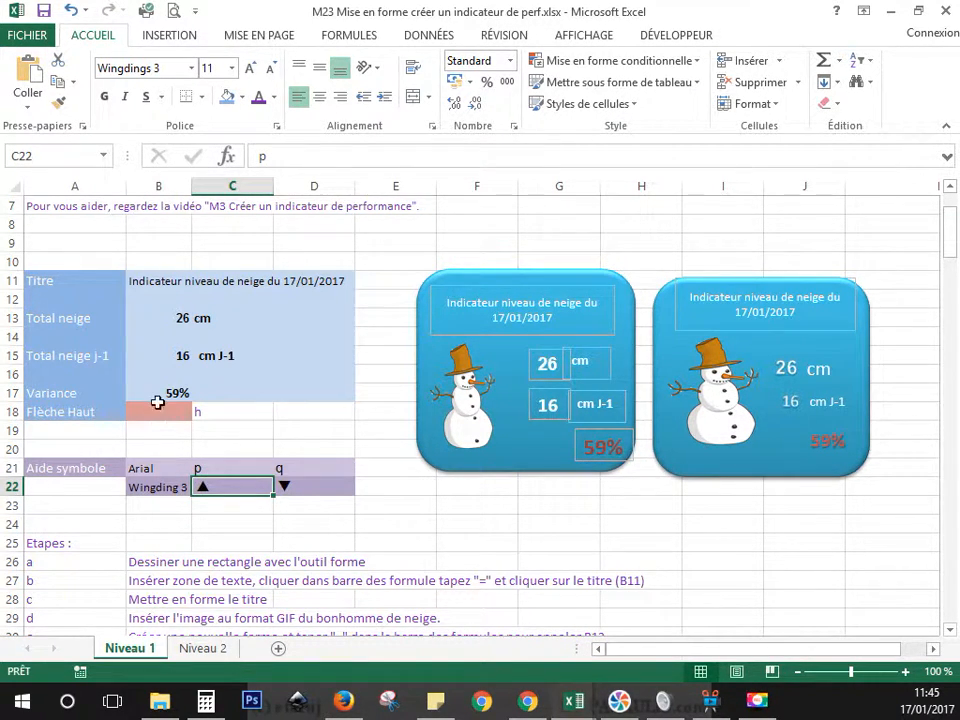
{"action": "left_click", "coordinate": [334, 515]}
Enter the formula =SI(B17>=0;"p";"q") in cell B18, next to the Flèche Haut label
{"action": "scroll", "coordinate": [333, 518], "scroll_direction": "down", "scroll_amount": 2}
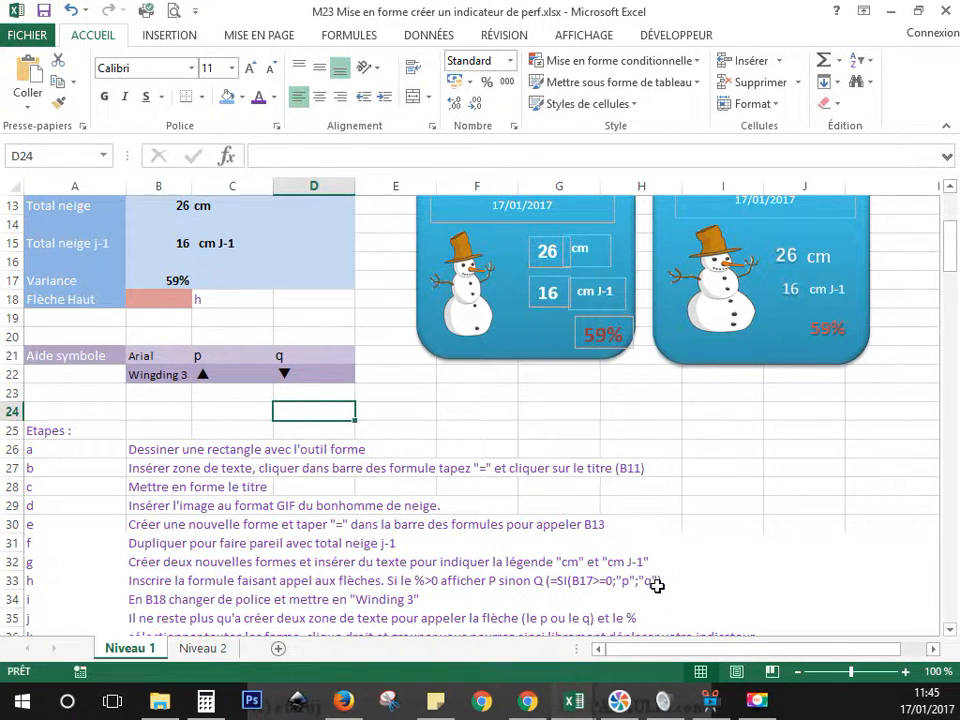
{"action": "scroll", "coordinate": [168, 425], "scroll_direction": "up", "scroll_amount": 1}
{"action": "left_click", "coordinate": [152, 355]}
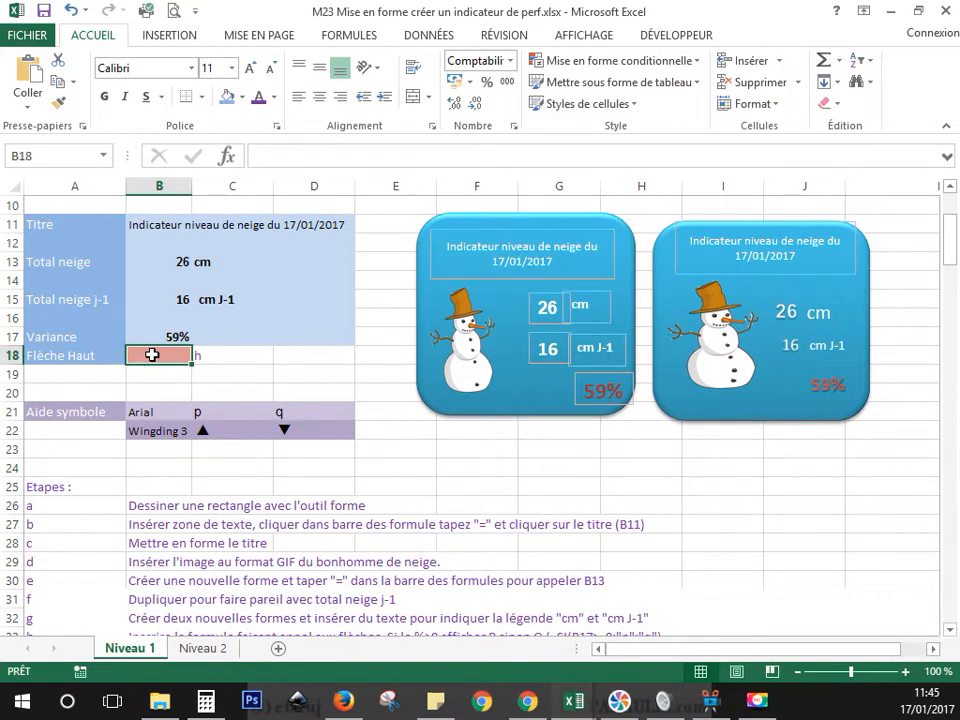
{"action": "scroll", "coordinate": [167, 385], "scroll_direction": "up", "scroll_amount": 2}
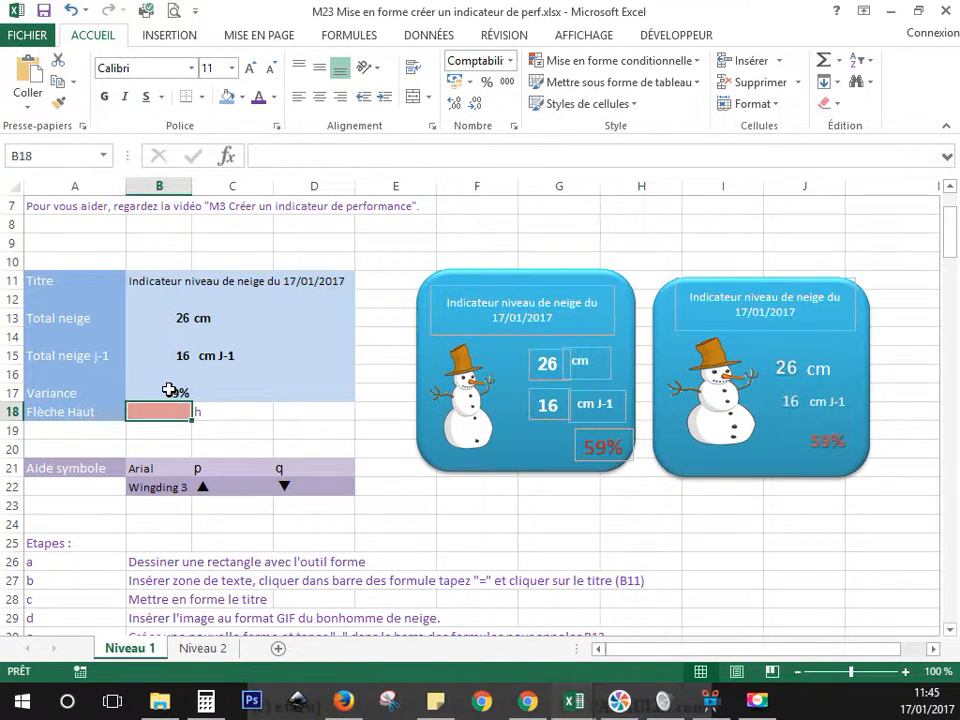
{"action": "type", "text": "="}
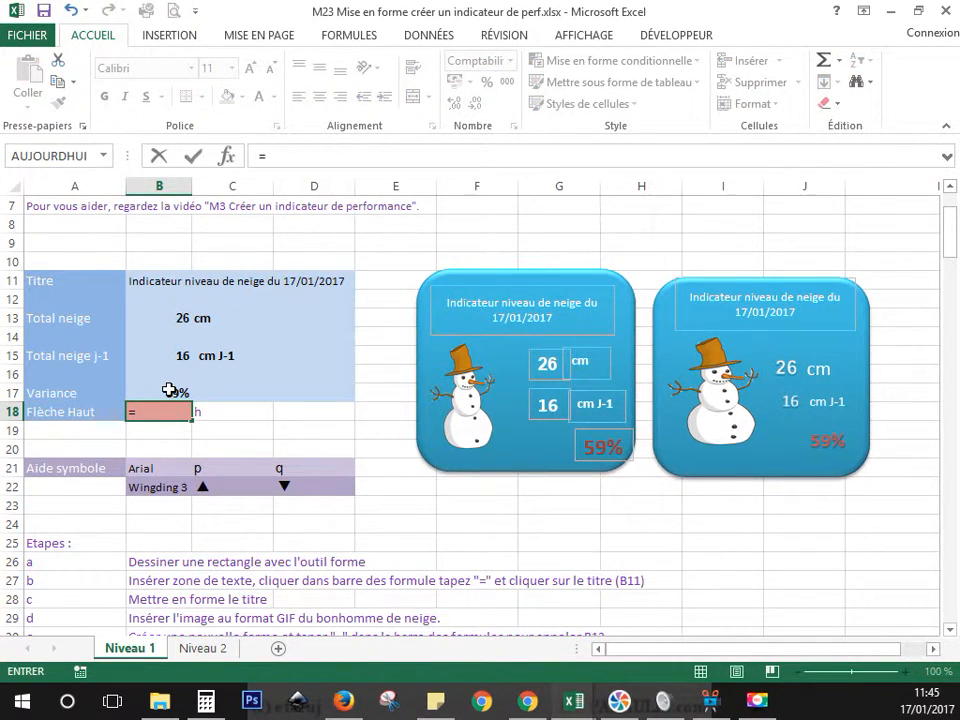
{"action": "type", "text": "si("}
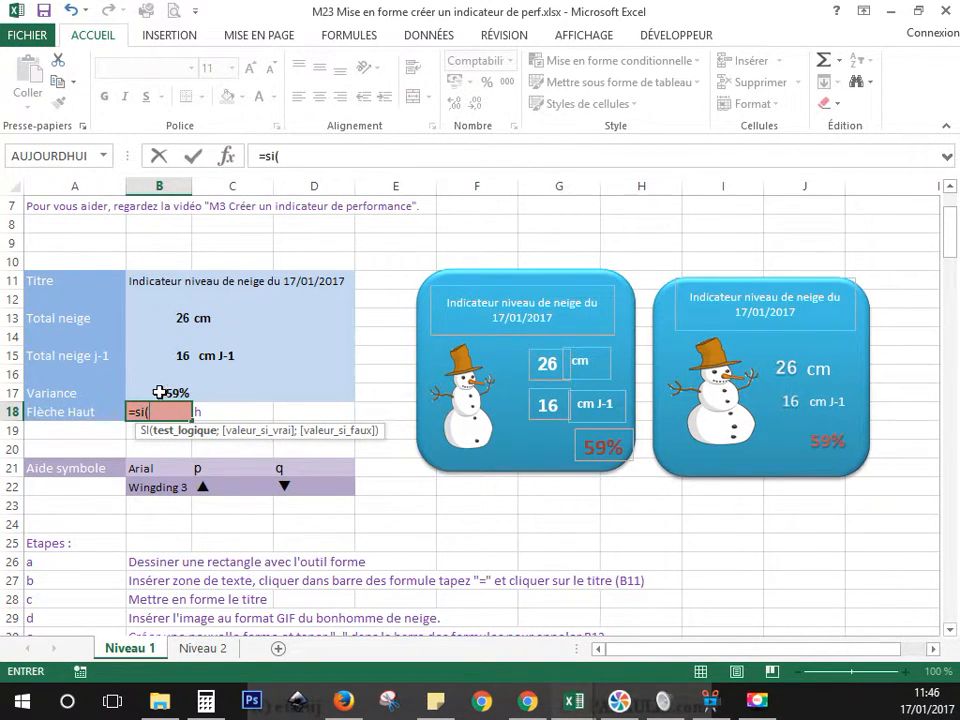
{"action": "left_click", "coordinate": [160, 392]}
{"action": "type", "text": ">"}
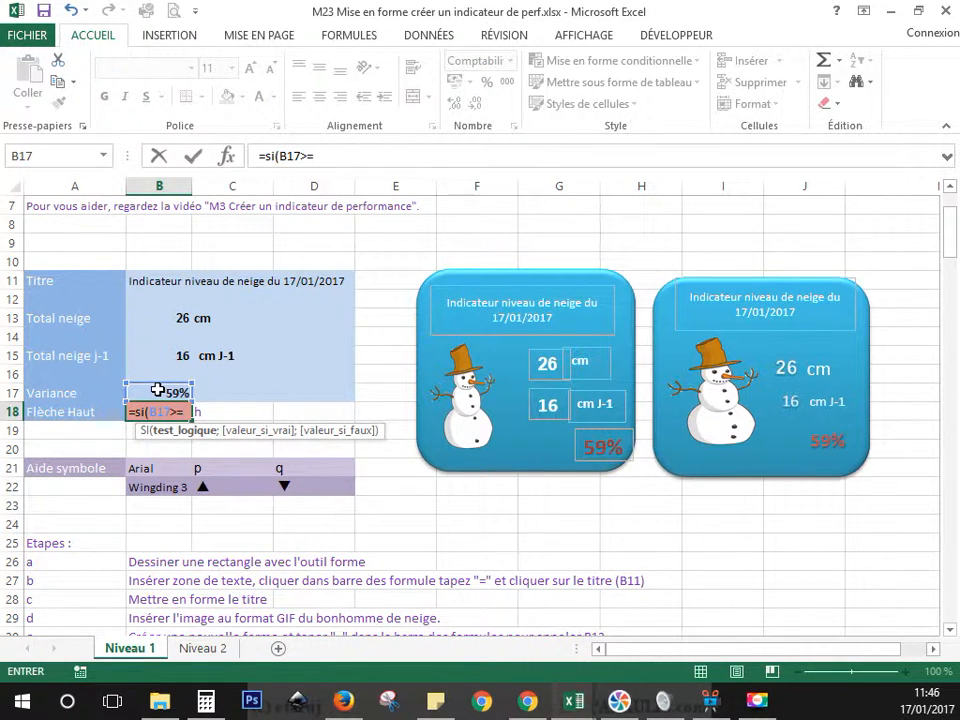
{"action": "type", "text": "=0;"}
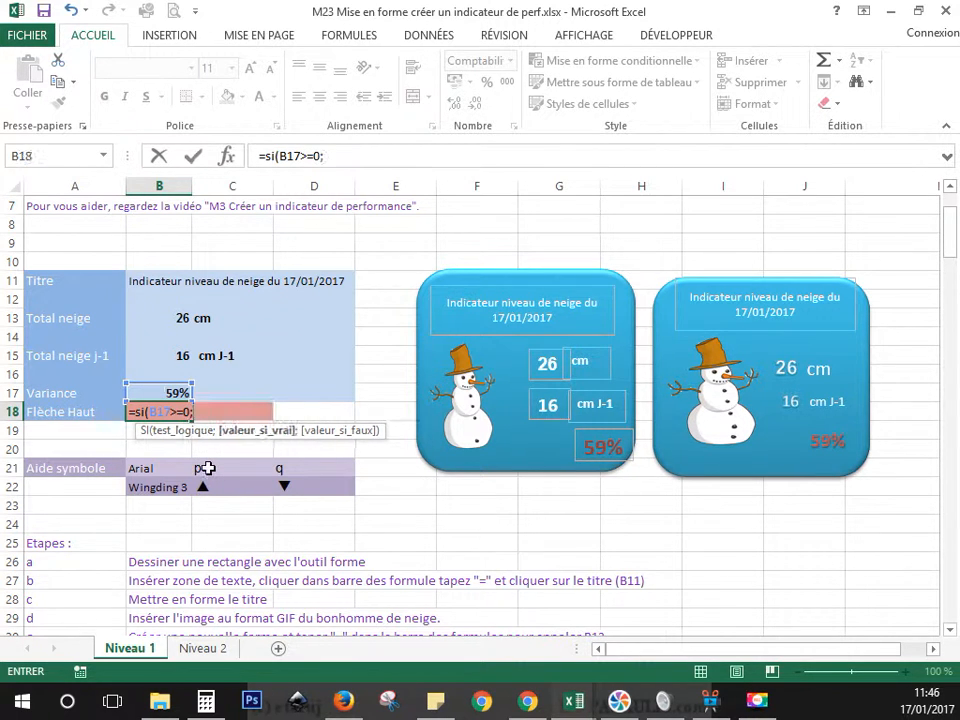
{"action": "type", "text": "\"p\";\"q"}
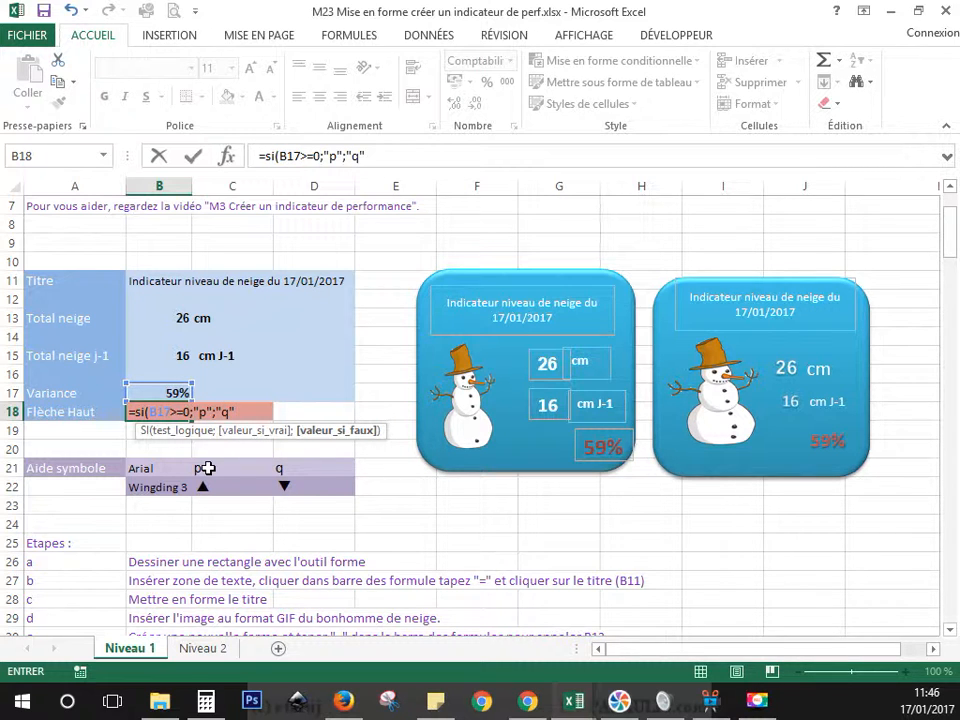
{"action": "key", "text": "Return"}
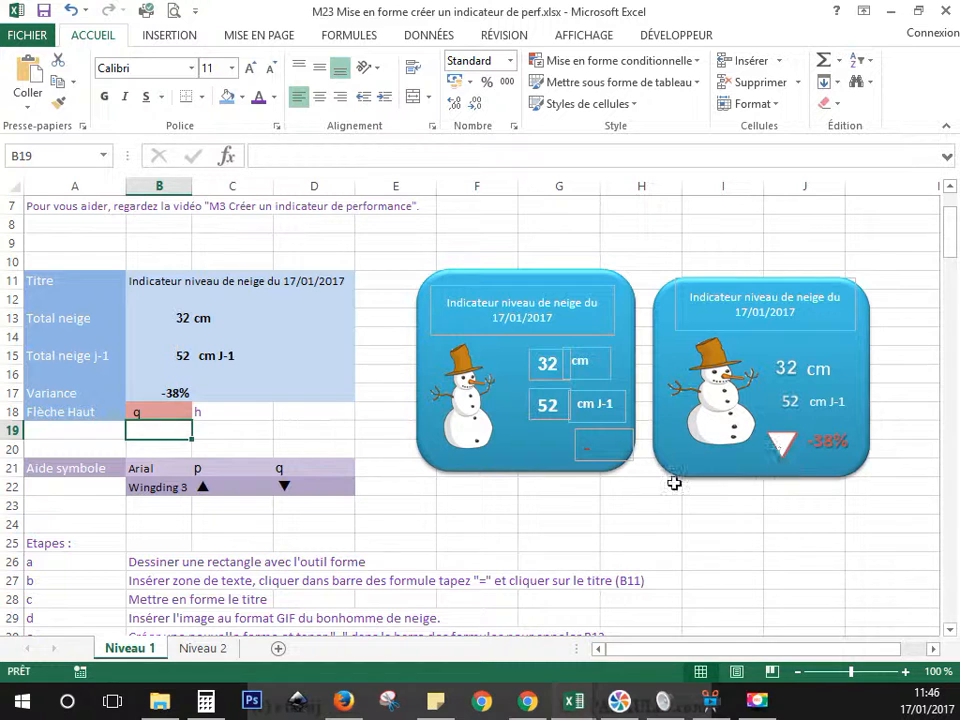
Recalculate the indicators by entering the test values 5 and 6 in G24, and clear the cell
{"action": "left_click", "coordinate": [576, 524]}
{"action": "type", "text": "5"}
{"action": "key", "text": "Return"}
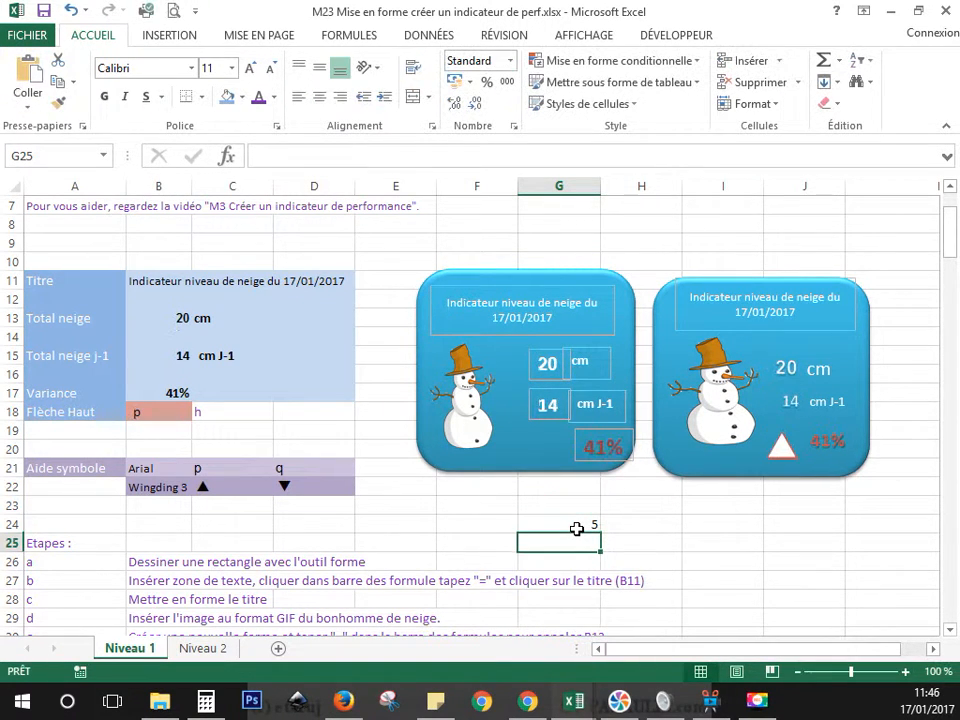
{"action": "left_click", "coordinate": [576, 526]}
{"action": "type", "text": "6"}
{"action": "key", "text": "Return"}
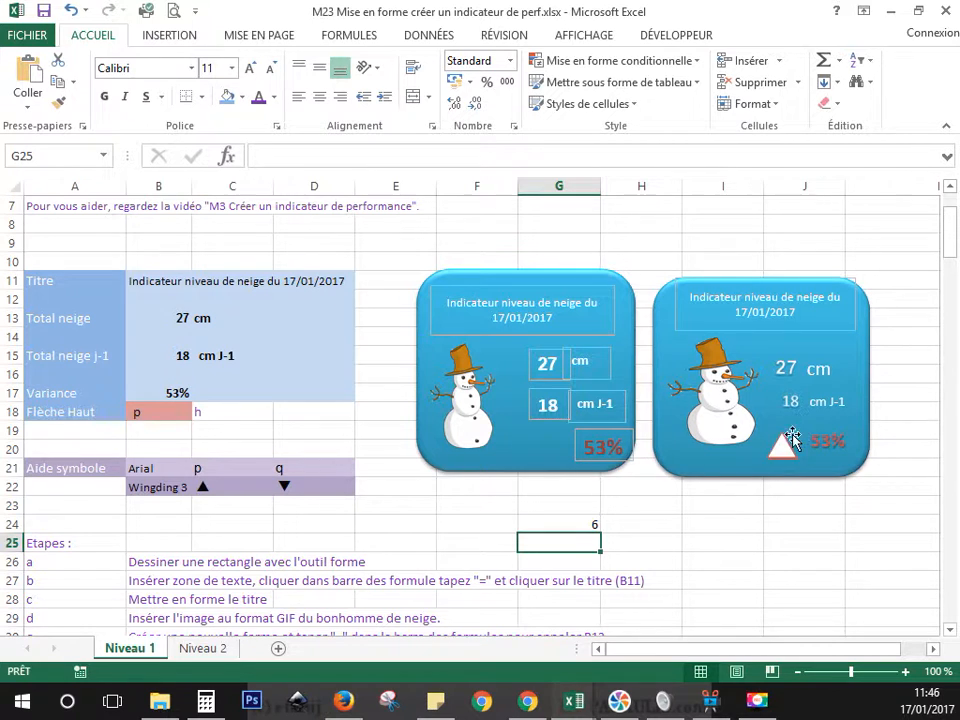
{"action": "left_click", "coordinate": [584, 521]}
{"action": "key", "text": "Delete"}
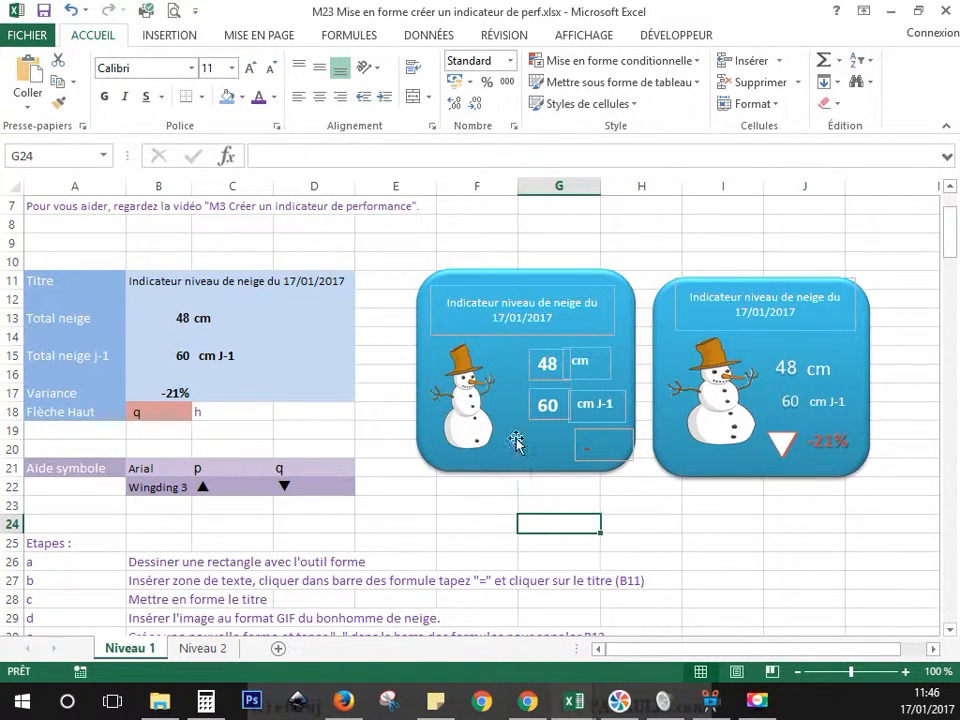
Reduce the font size of the variance percentage text box on the left indicator to 12
{"action": "left_click", "coordinate": [573, 447]}
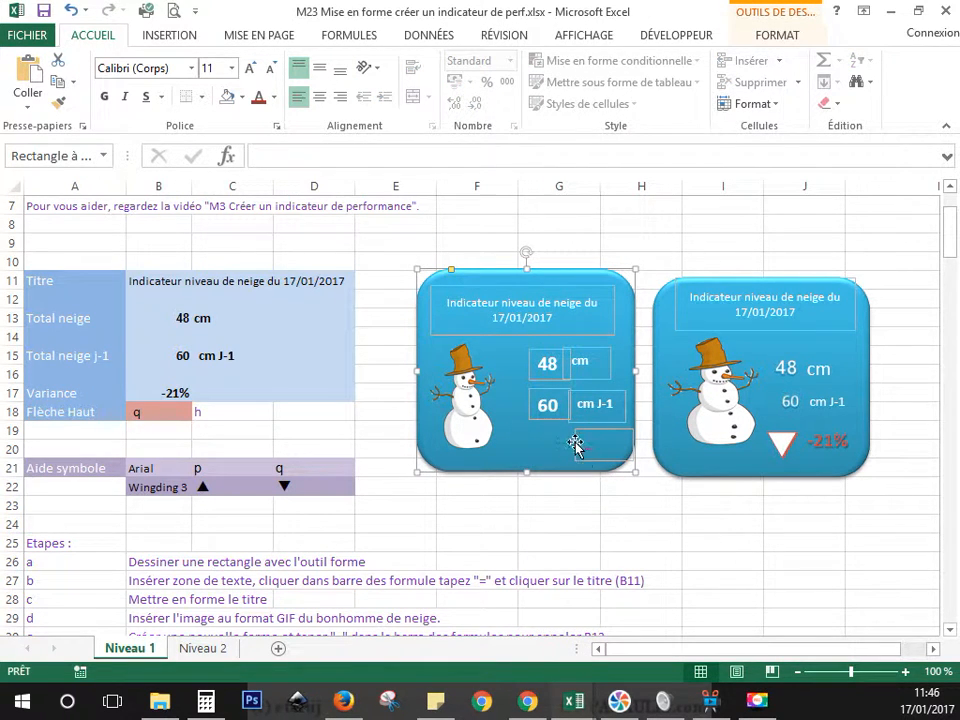
{"action": "left_click", "coordinate": [574, 441]}
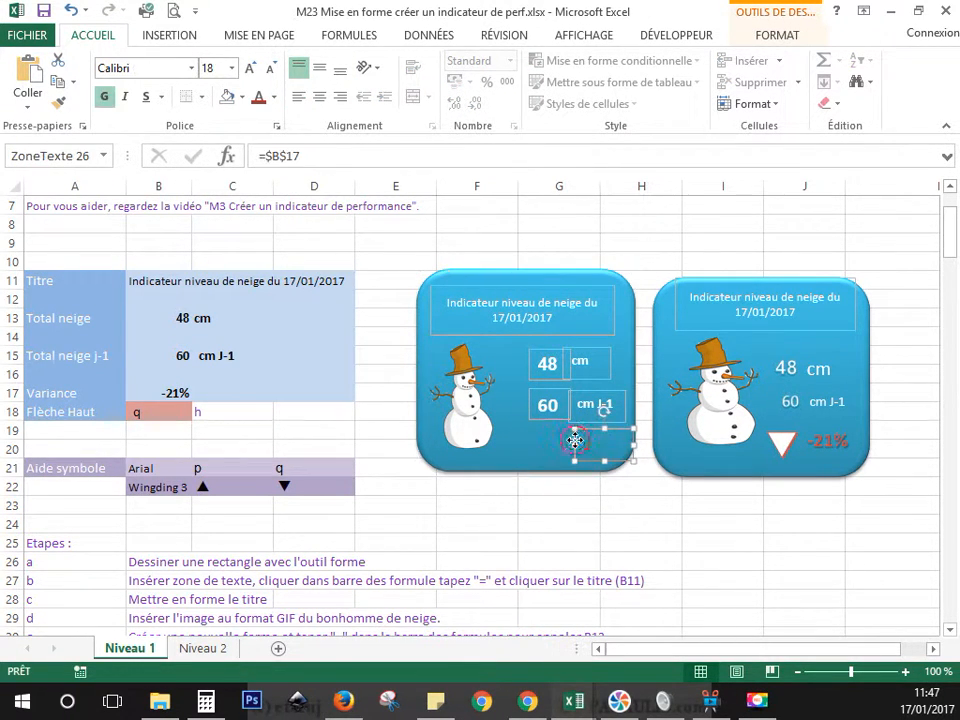
{"action": "left_click", "coordinate": [269, 69]}
{"action": "left_click", "coordinate": [269, 69]}
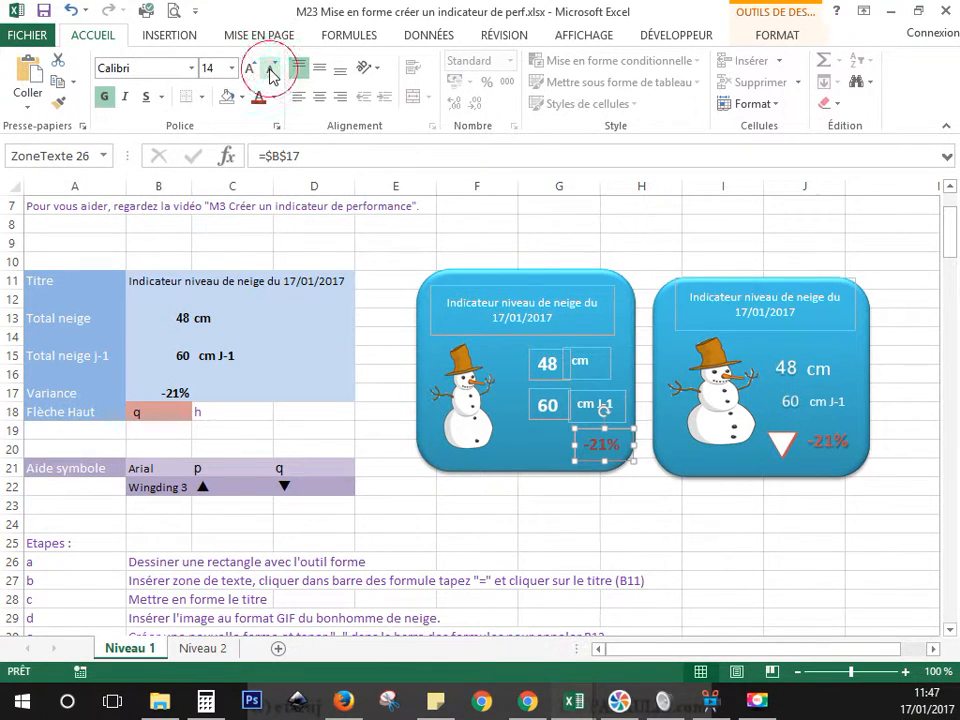
{"action": "left_click", "coordinate": [269, 69]}
{"action": "left_click", "coordinate": [522, 452]}
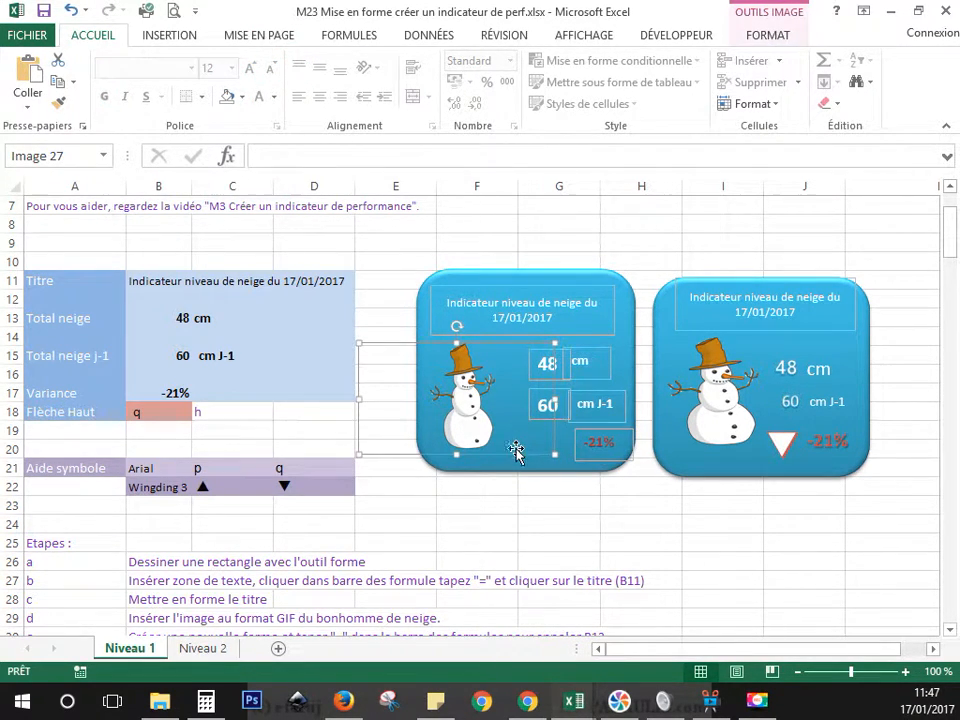
{"action": "left_click", "coordinate": [558, 484]}
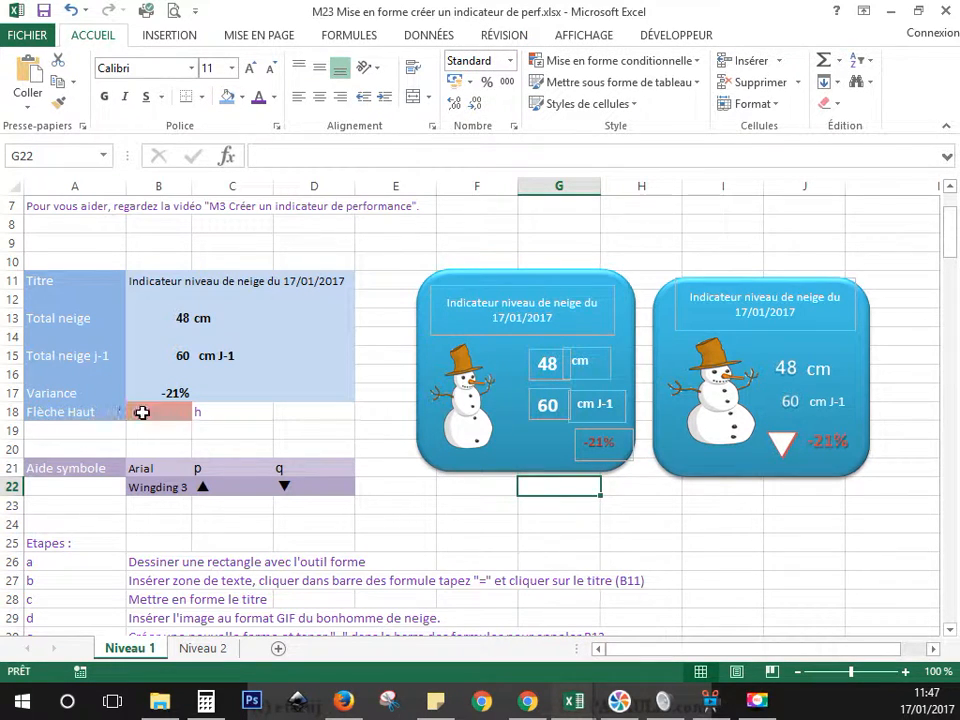
Draw a small text box on the left indicator, between the snowman and the variance percentage
{"action": "left_click", "coordinate": [540, 446]}
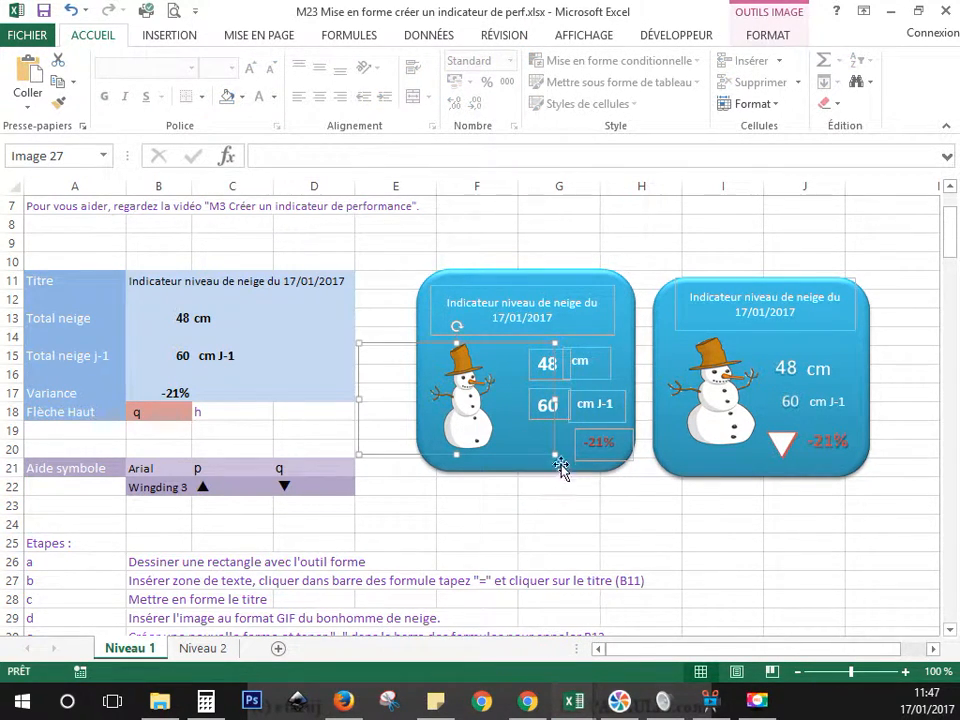
{"action": "left_click", "coordinate": [629, 347]}
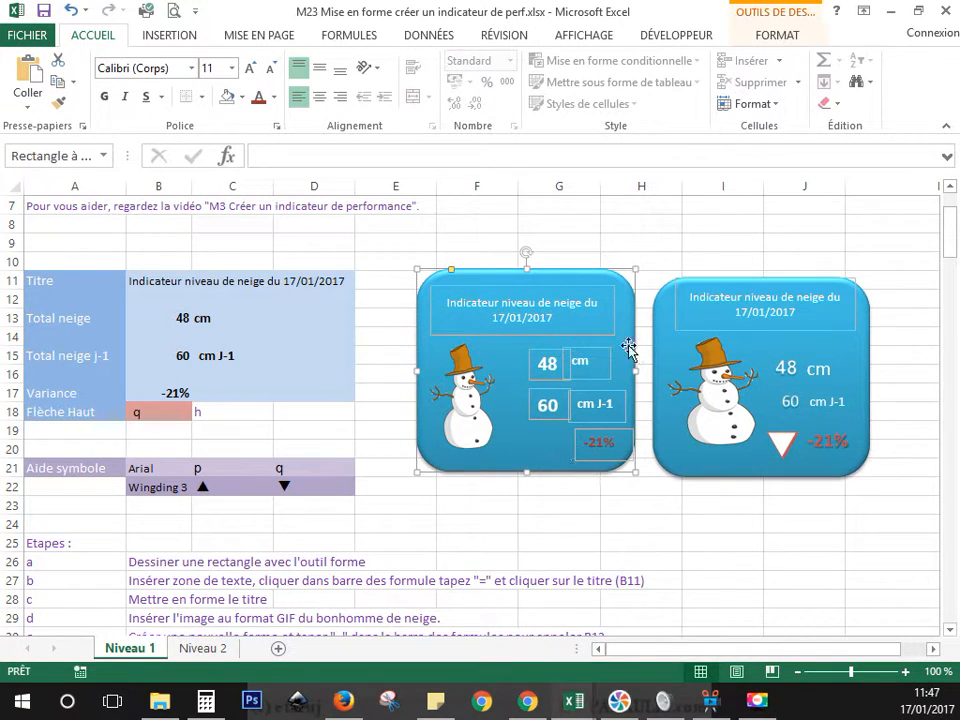
{"action": "left_click", "coordinate": [772, 40]}
{"action": "left_click", "coordinate": [146, 87]}
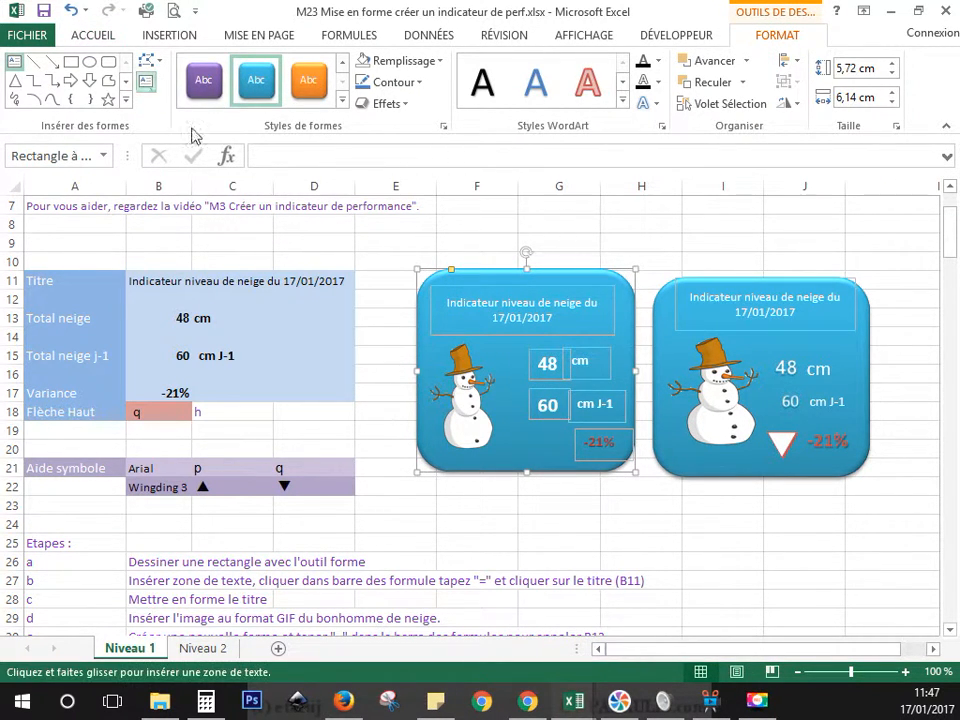
{"action": "left_click_drag", "start_coordinate": [515, 422], "coordinate": [570, 468]}
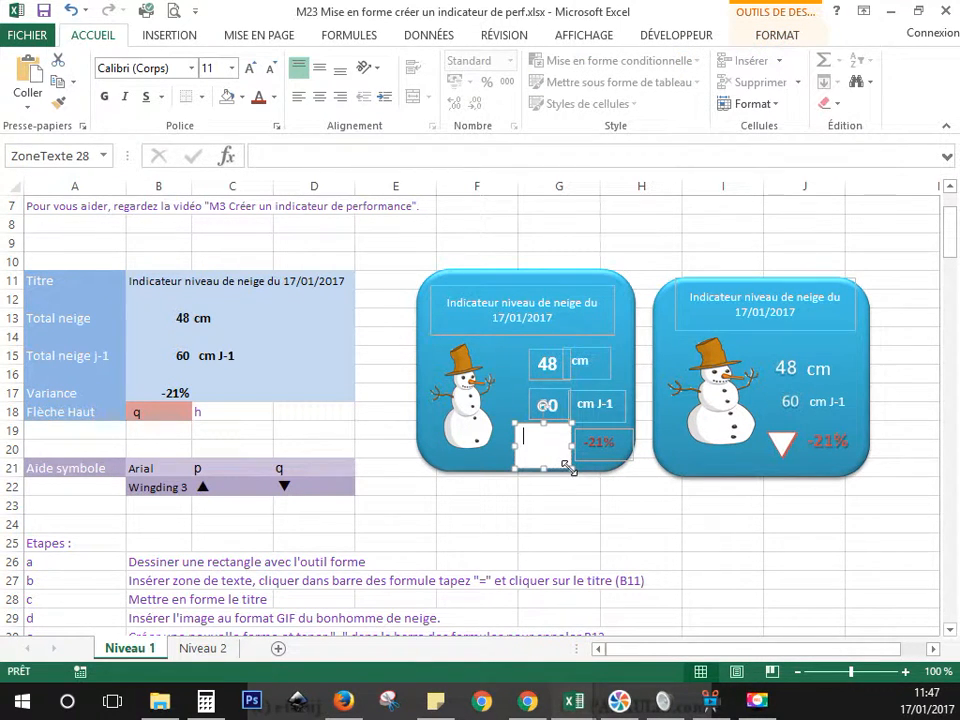
Link the new text box to the arrow cell with the formula =$B$18
{"action": "left_click", "coordinate": [260, 152]}
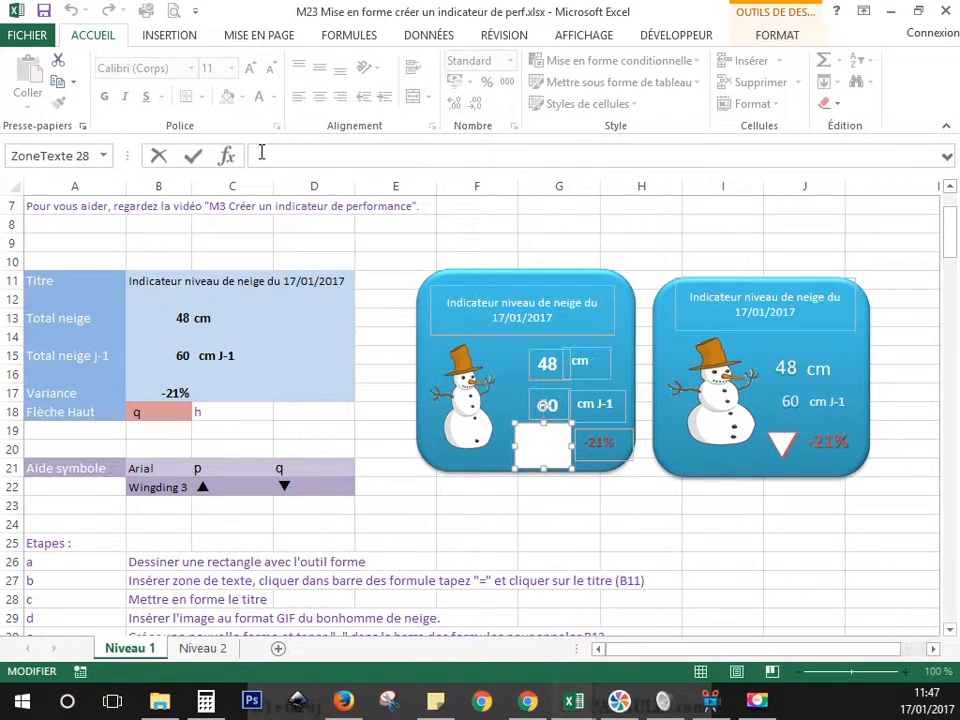
{"action": "type", "text": "="}
{"action": "left_click", "coordinate": [147, 411]}
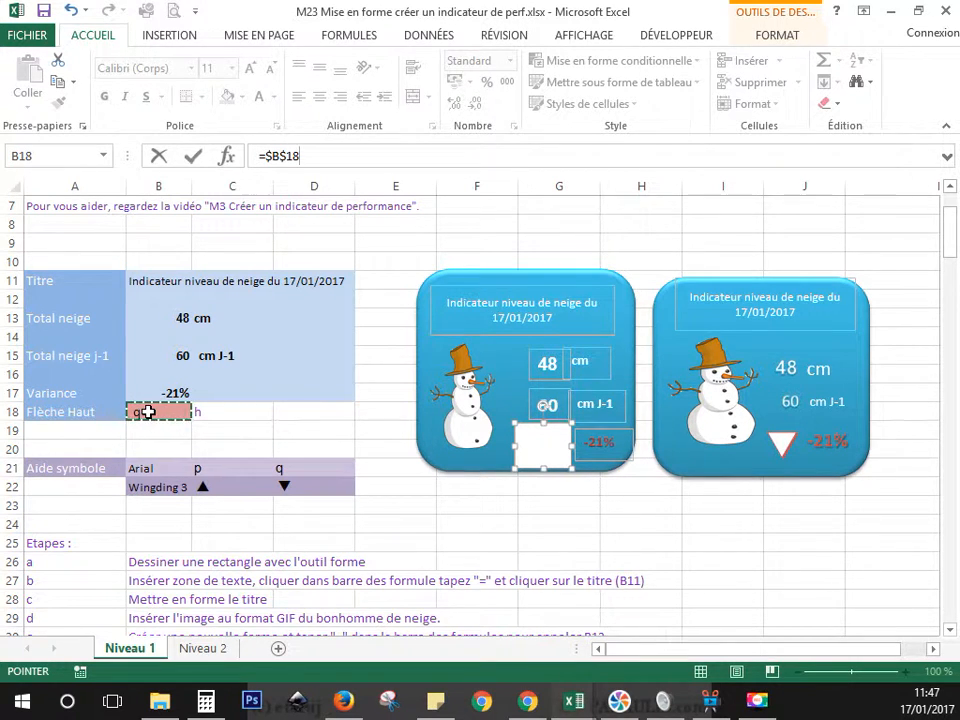
{"action": "key", "text": "Return"}
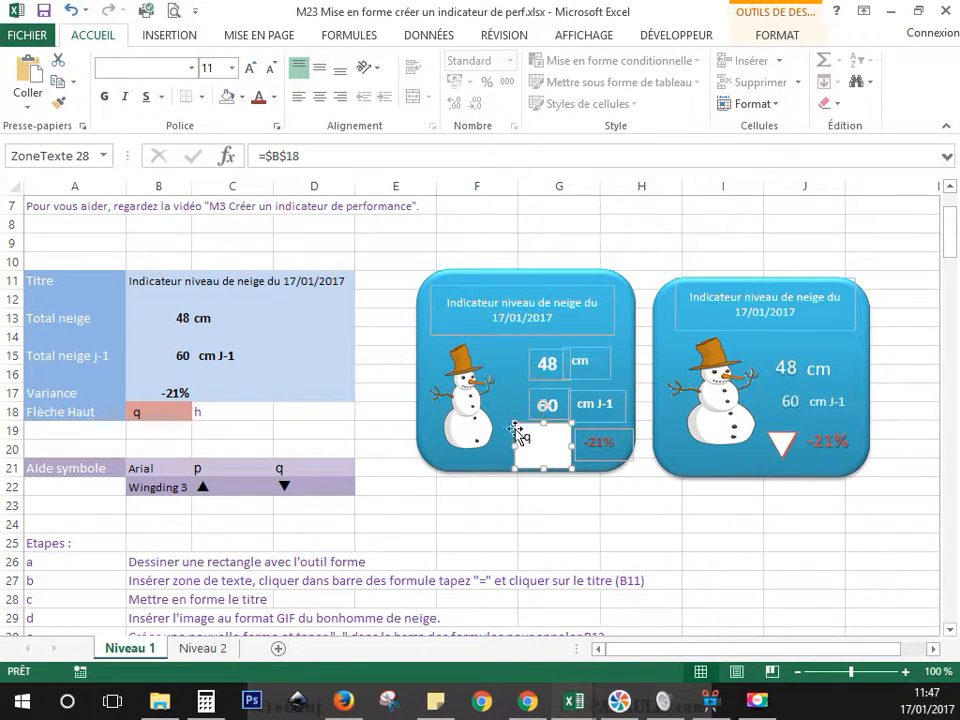
Set the font of the arrow text box on the left indicator to Wingdings 3
{"action": "left_click", "coordinate": [192, 68]}
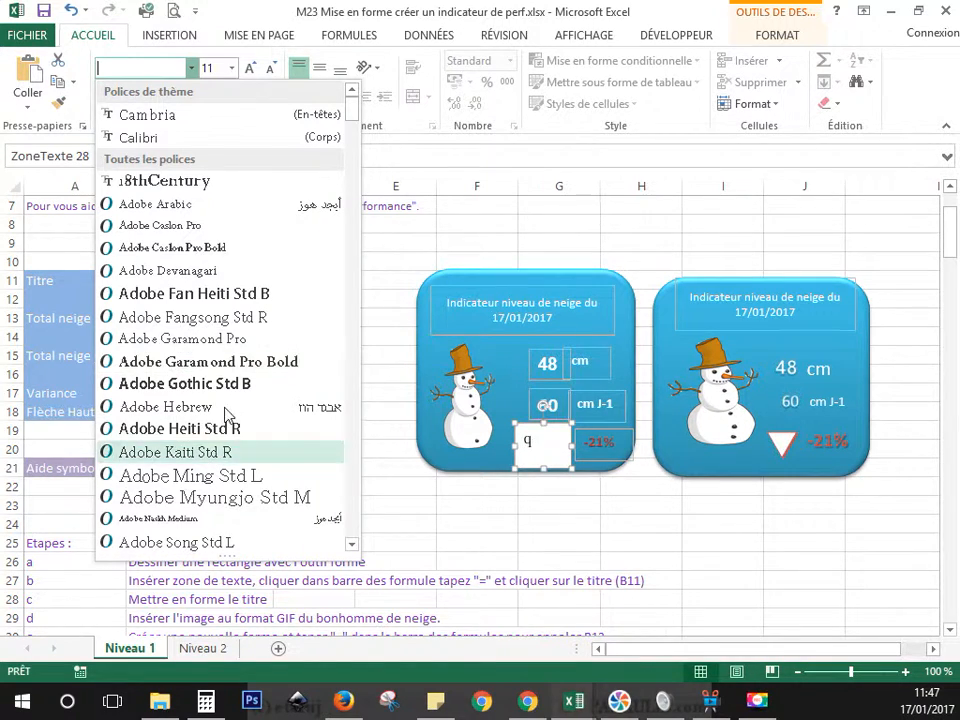
{"action": "scroll", "coordinate": [242, 332], "scroll_direction": "down", "scroll_amount": 4}
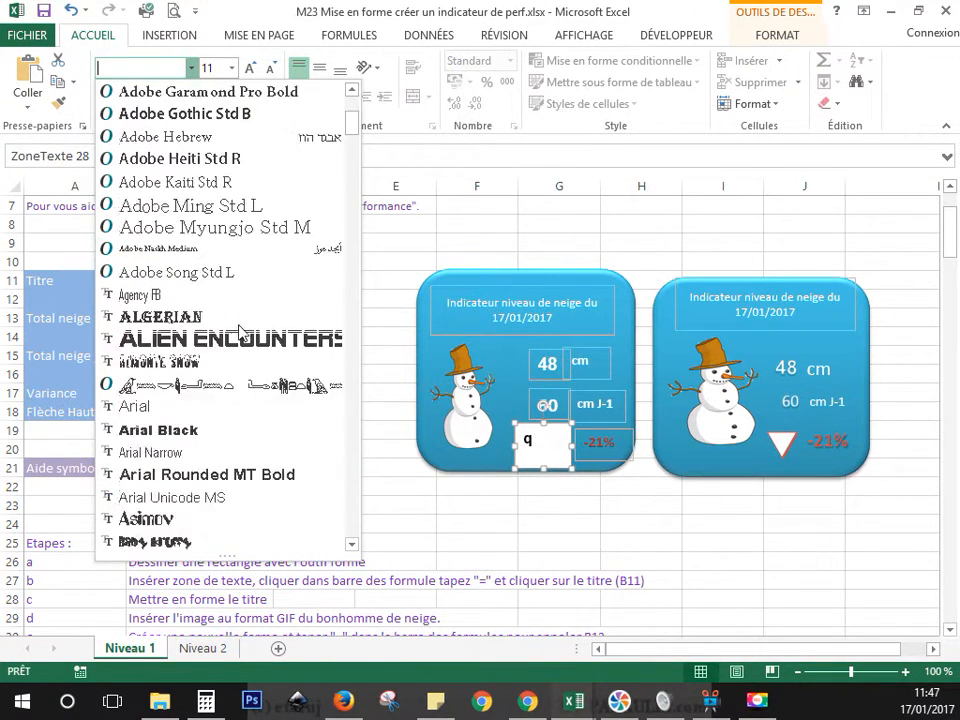
{"action": "scroll", "coordinate": [242, 332], "scroll_direction": "down", "scroll_amount": 6}
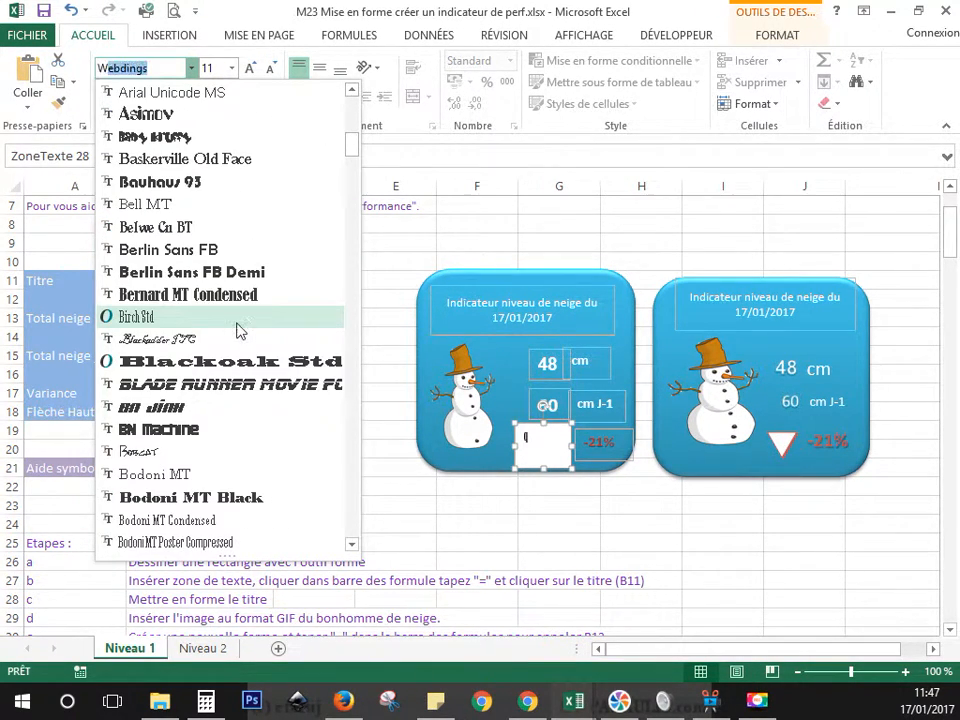
{"action": "scroll", "coordinate": [240, 330], "scroll_direction": "down", "scroll_amount": 20}
{"action": "type", "text": "i"}
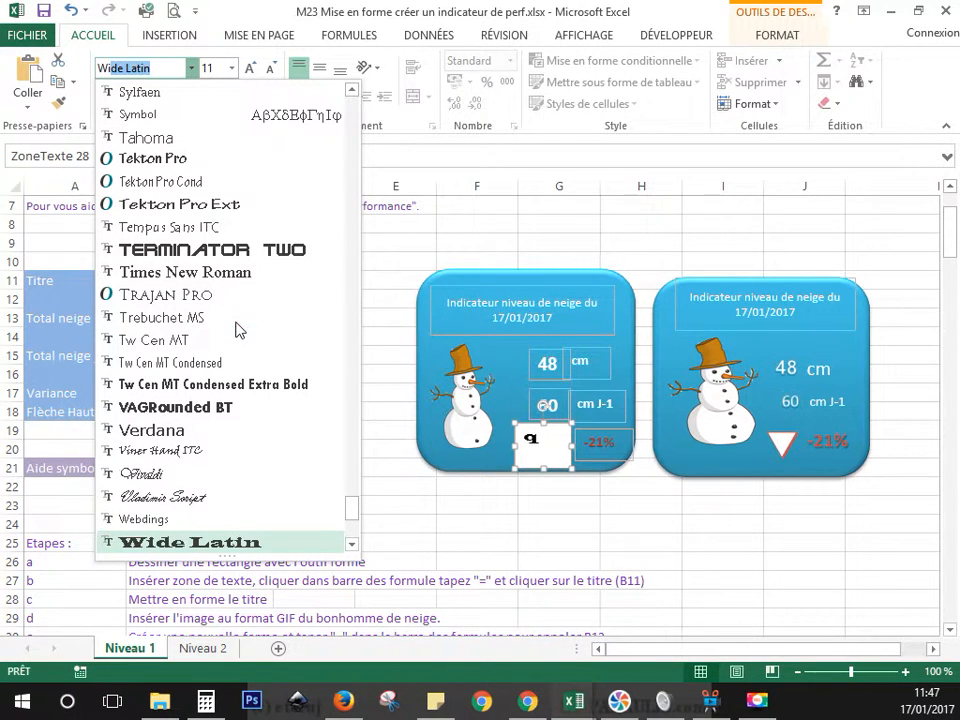
{"action": "type", "text": "ng"}
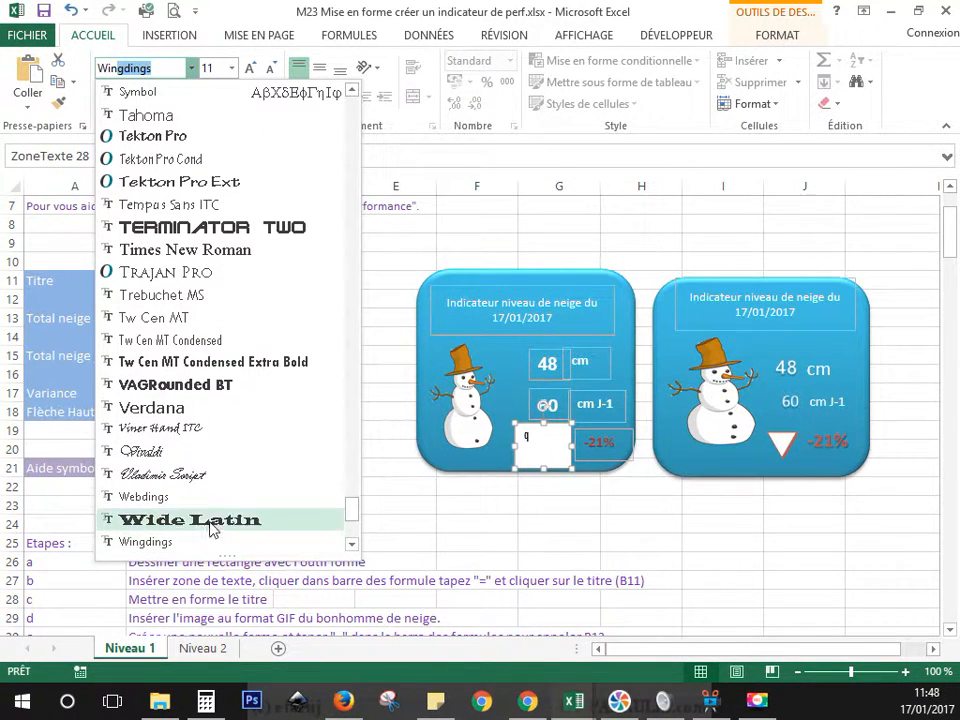
{"action": "scroll", "coordinate": [205, 515], "scroll_direction": "down", "scroll_amount": 1}
{"action": "left_click", "coordinate": [183, 519]}
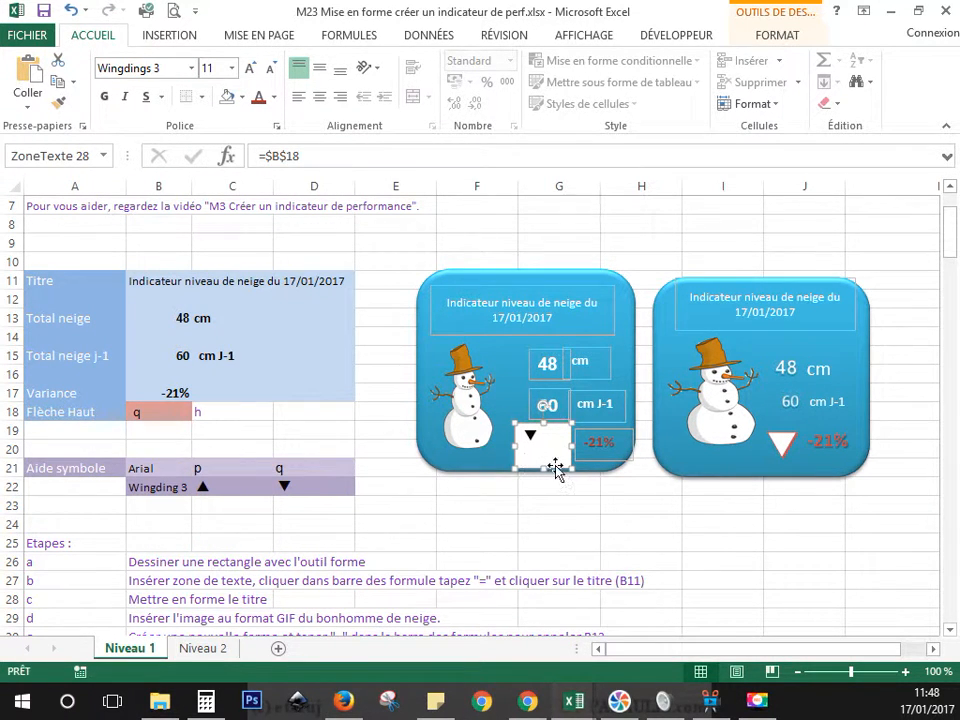
Remove the fill of the arrow text box so the indicator's blue background shows through
{"action": "right_click", "coordinate": [558, 470]}
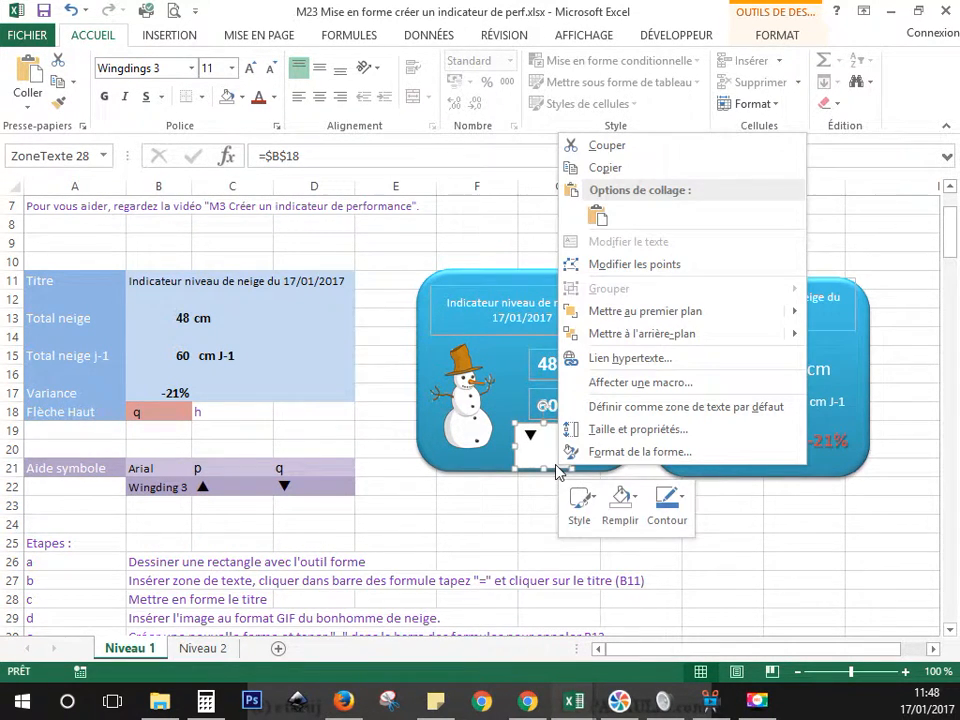
{"action": "left_click", "coordinate": [621, 503]}
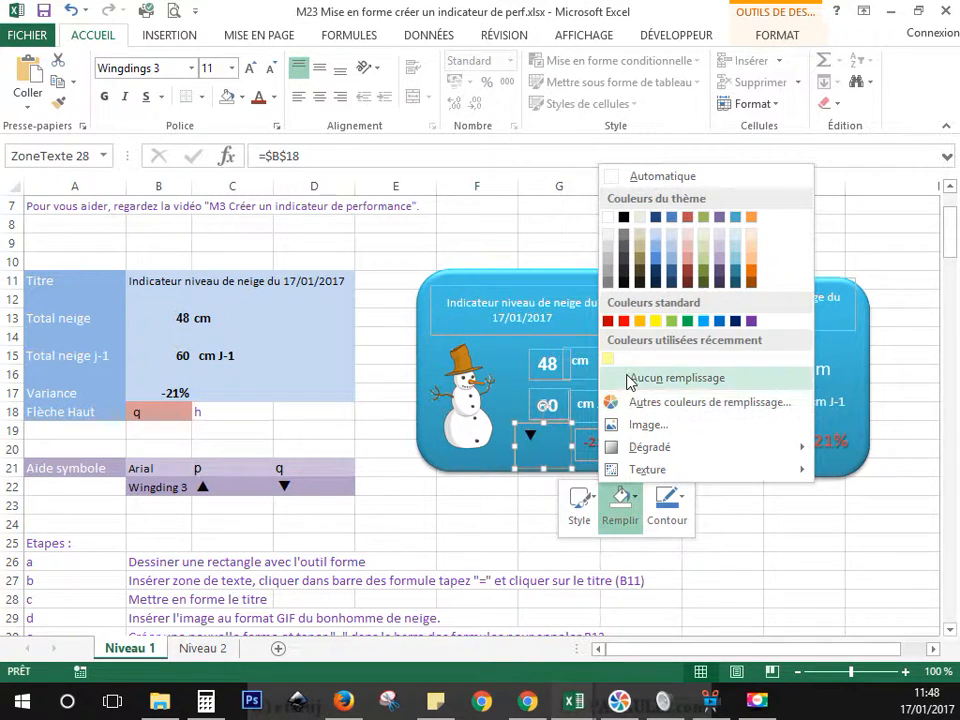
{"action": "left_click", "coordinate": [626, 378]}
Enlarge the arrow in the left indicator's text box to font size 24
{"action": "left_click", "coordinate": [250, 70]}
{"action": "left_click", "coordinate": [250, 70]}
{"action": "left_click", "coordinate": [250, 70]}
{"action": "left_click", "coordinate": [250, 70]}
{"action": "left_click", "coordinate": [250, 70]}
{"action": "left_click", "coordinate": [250, 70]}
{"action": "left_click", "coordinate": [250, 70]}
{"action": "left_click", "coordinate": [489, 536]}
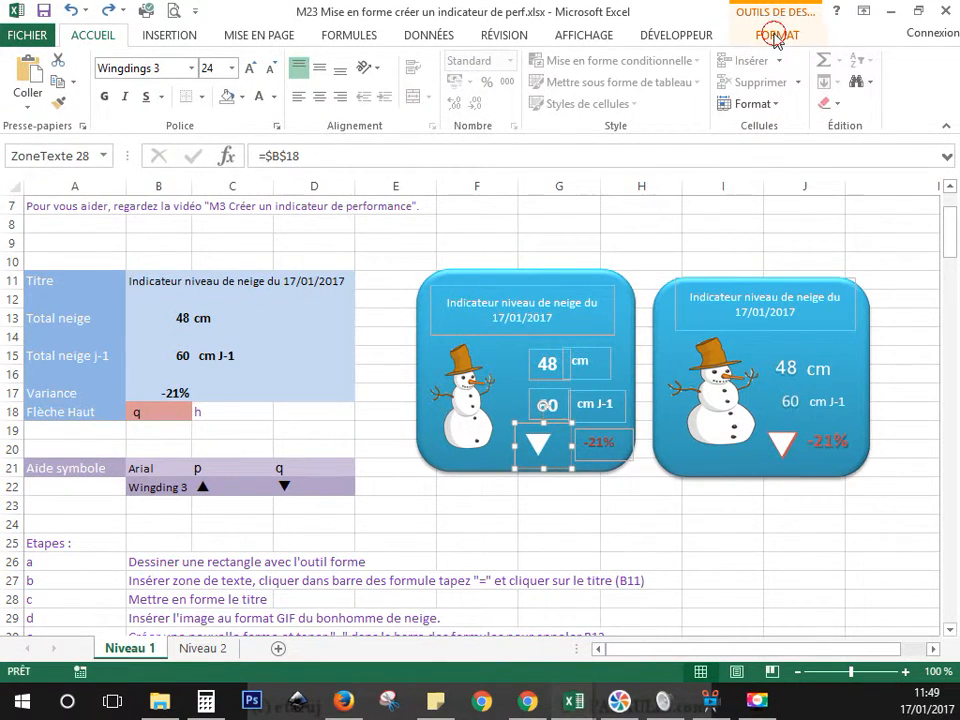
Apply a WordArt style with white fill and red outline to the left indicator's arrow and deselect the text box
{"action": "left_click", "coordinate": [778, 37]}
{"action": "left_click", "coordinate": [622, 103]}
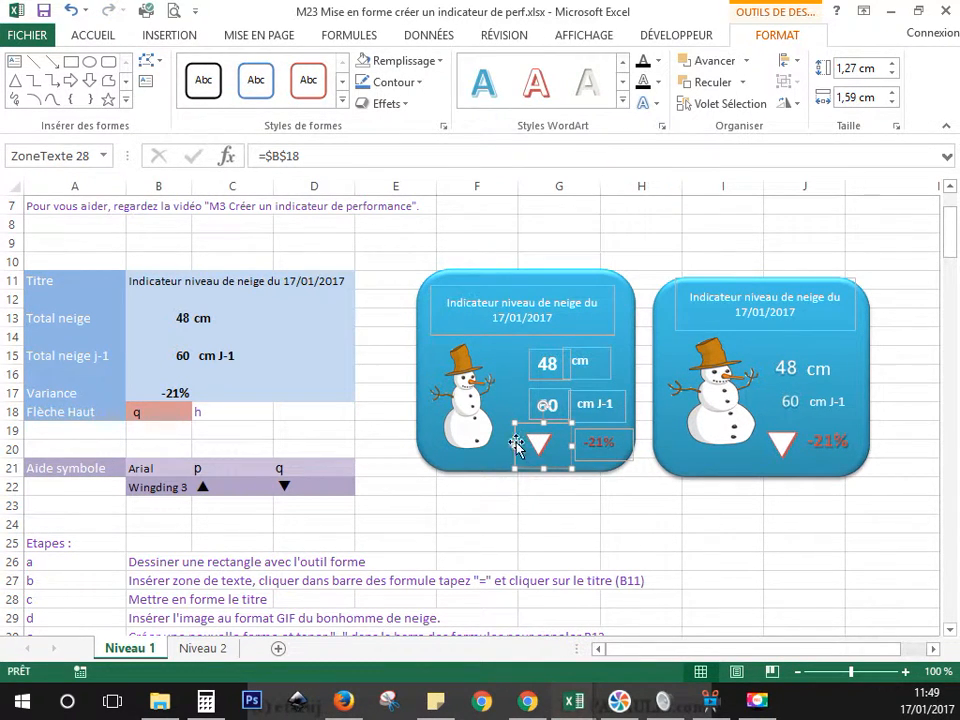
{"action": "left_click", "coordinate": [522, 509]}
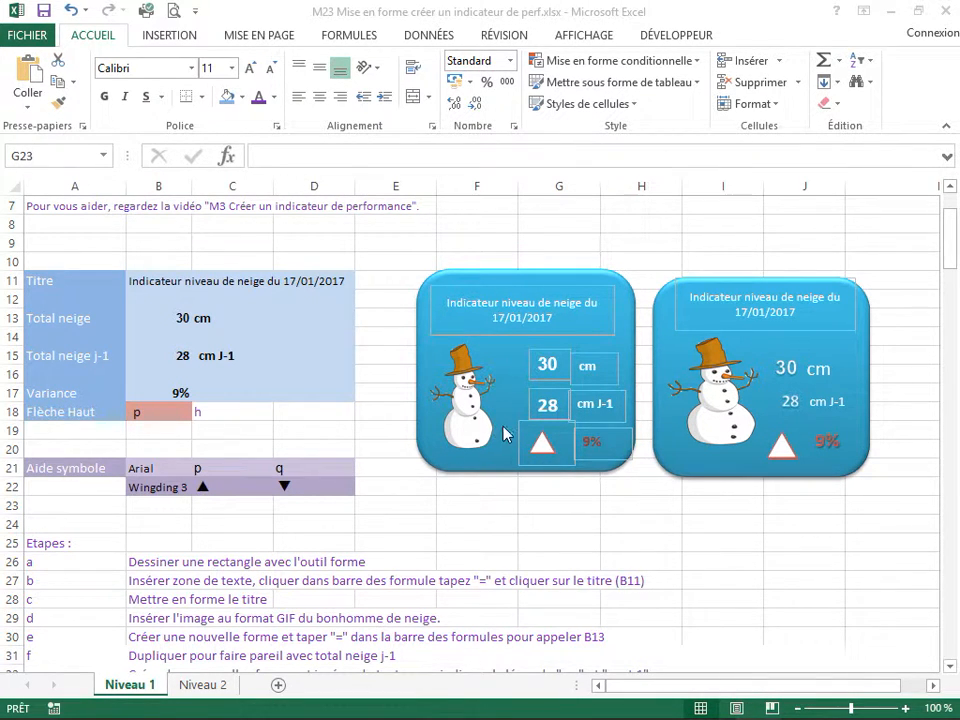
Move the variance percentage text box of the left indicator onto the snowman's body
{"action": "left_click", "coordinate": [603, 458]}
{"action": "left_click_drag", "start_coordinate": [598, 460], "coordinate": [469, 440]}
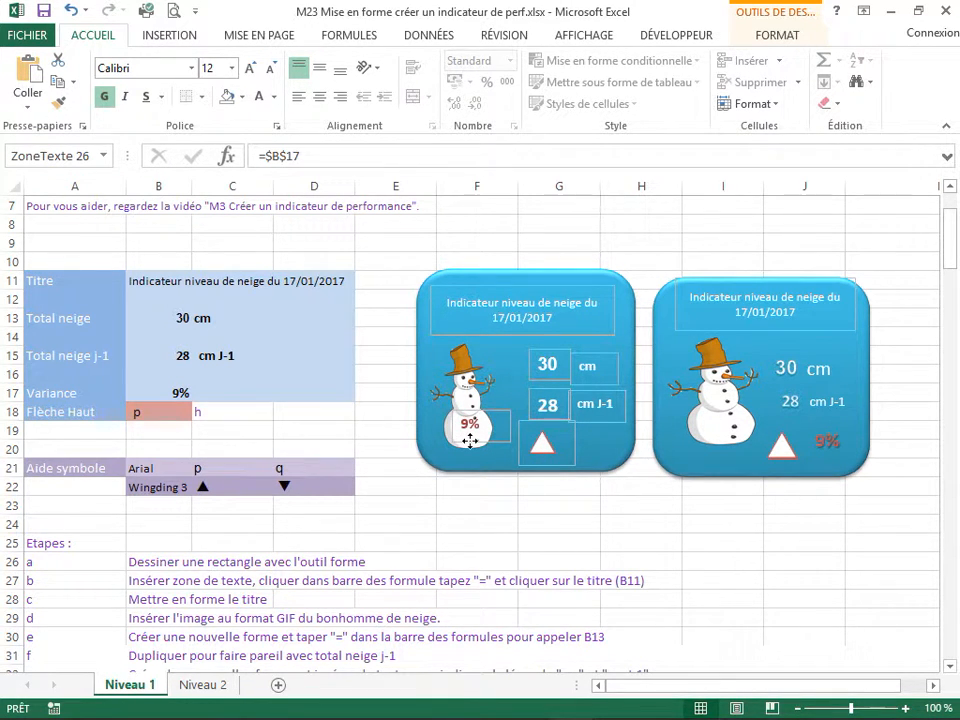
{"action": "left_click", "coordinate": [482, 257]}
{"action": "key", "text": "Down"}
{"action": "key", "text": "Down"}
{"action": "key", "text": "Down"}
{"action": "key", "text": "Down"}
{"action": "key", "text": "Up"}
{"action": "key", "text": "Up"}
{"action": "key", "text": "Up"}
{"action": "key", "text": "Up"}
{"action": "key", "text": "Up"}
{"action": "key", "text": "Down"}
{"action": "key", "text": "Down"}
{"action": "key", "text": "Up"}
{"action": "key", "text": "Up"}
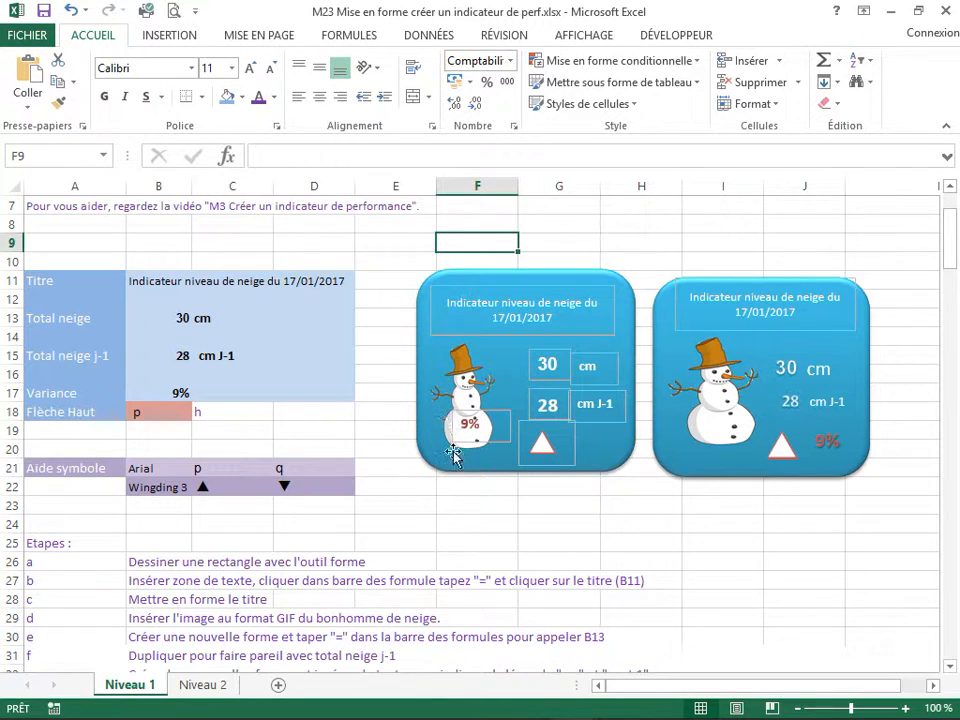
Switch to the Niveau 2 sheet, recalculate its indicators by entering the test value 2 in I25 and I26, and clear both cells
{"action": "left_click", "coordinate": [200, 688]}
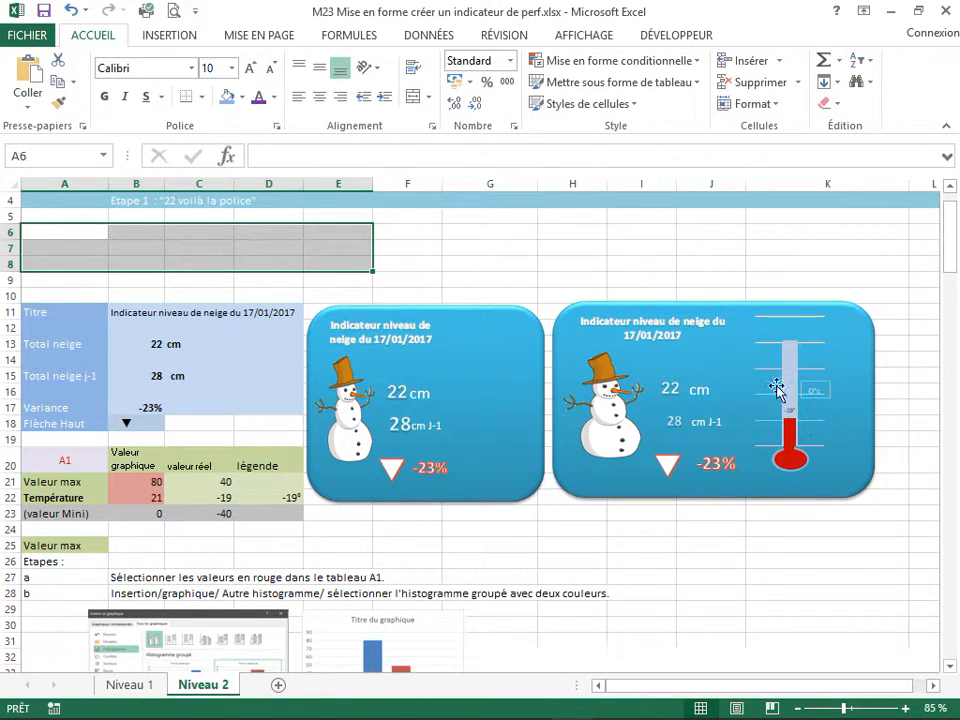
{"action": "left_click", "coordinate": [632, 545]}
{"action": "key", "text": "Return"}
{"action": "type", "text": "2"}
{"action": "key", "text": "Return"}
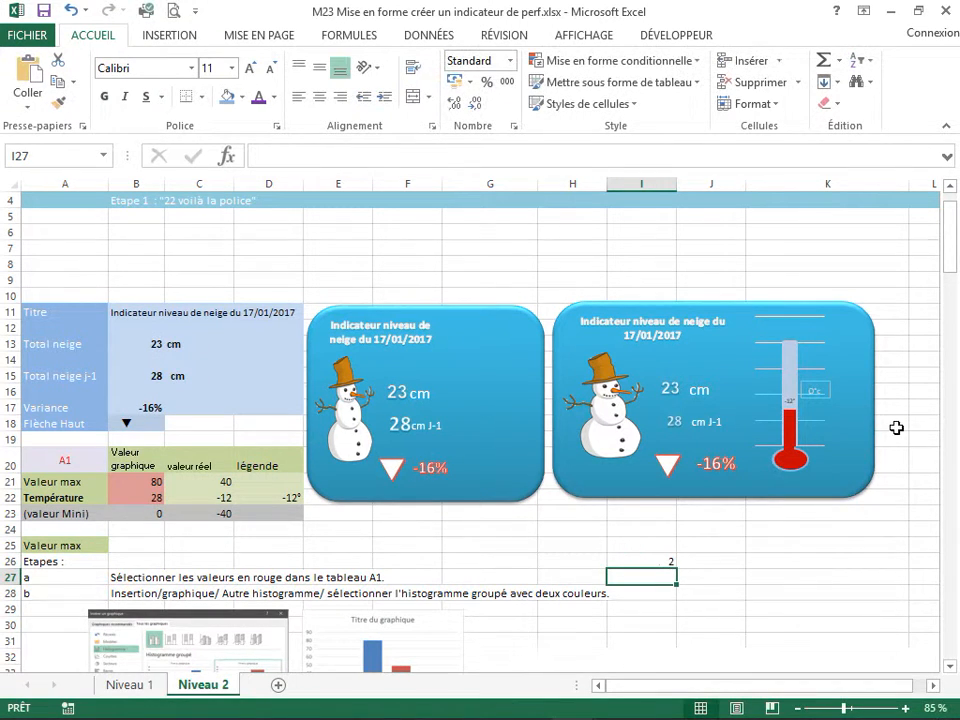
{"action": "left_click", "coordinate": [644, 565]}
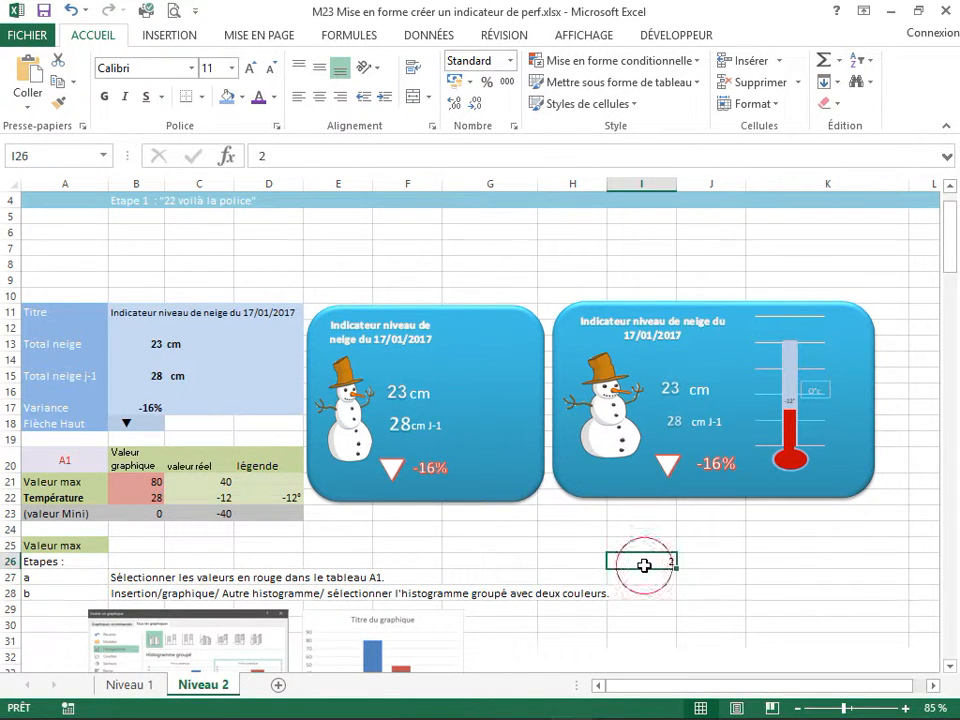
{"action": "key", "text": "Delete"}
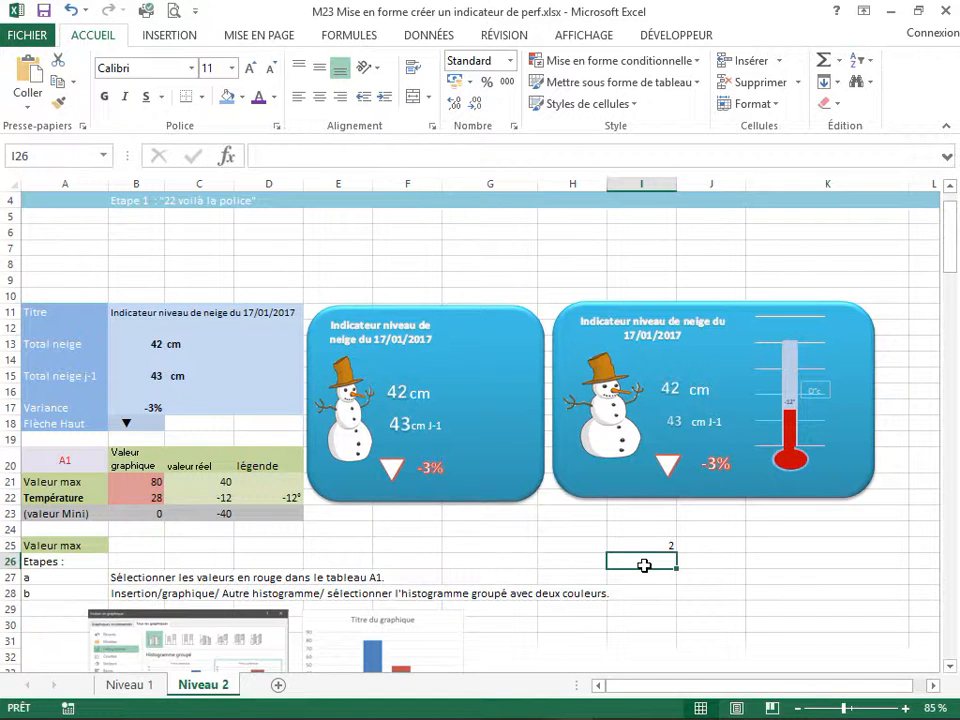
{"action": "left_click", "coordinate": [648, 544]}
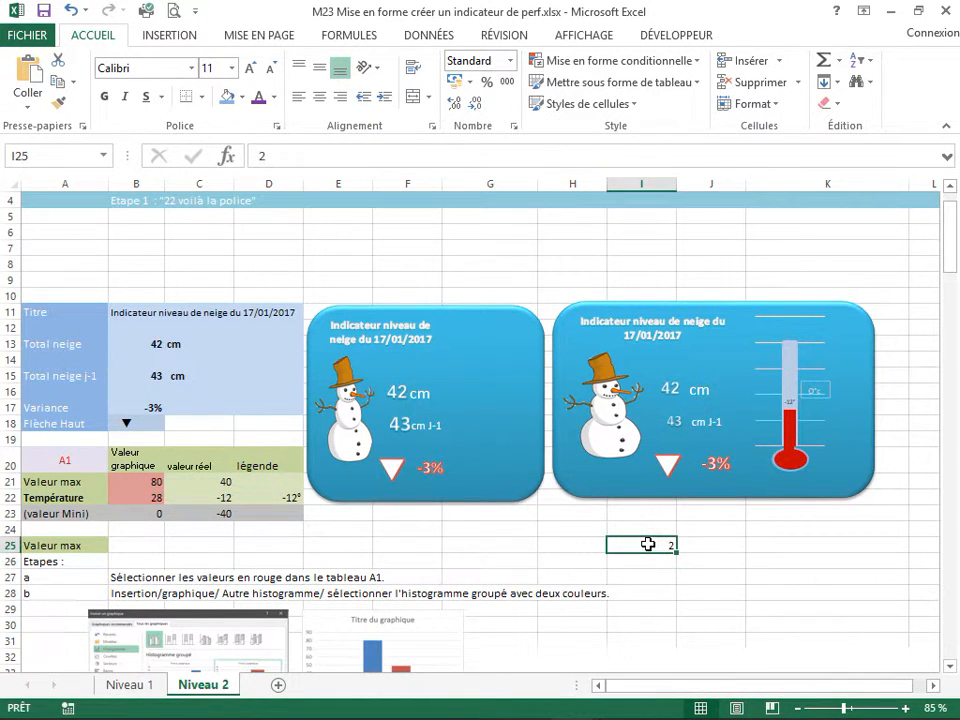
{"action": "key", "text": "Delete"}
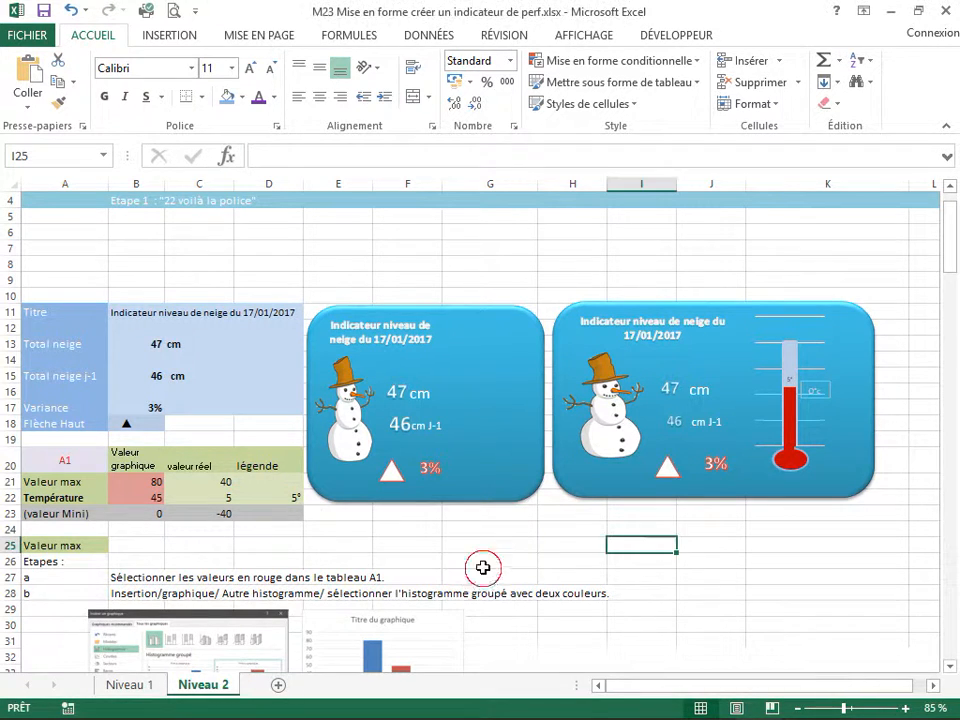
Examine the written steps and example charts for building the thermometer on the Niveau 2 sheet, and return to the indicators
{"action": "scroll", "coordinate": [472, 538], "scroll_direction": "down", "scroll_amount": 4}
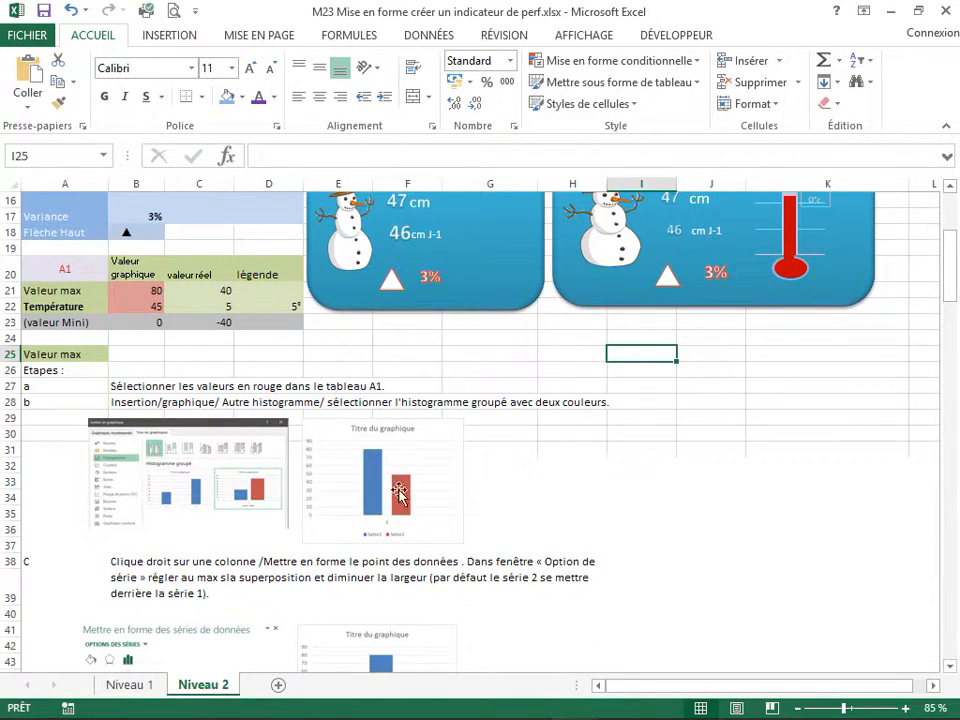
{"action": "scroll", "coordinate": [280, 355], "scroll_direction": "down", "scroll_amount": 2}
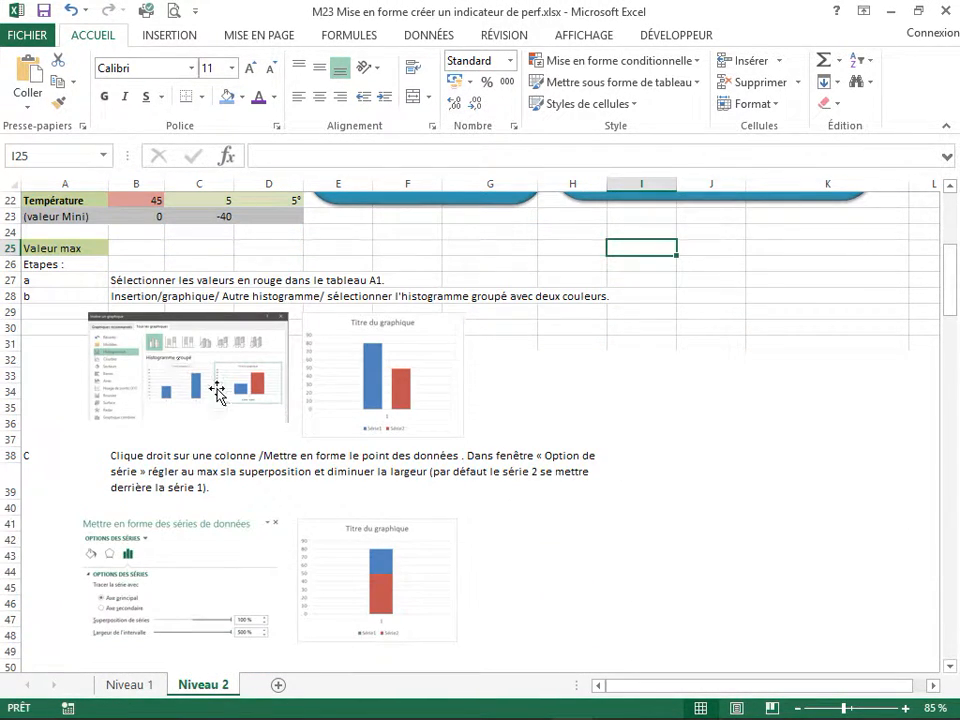
{"action": "scroll", "coordinate": [180, 383], "scroll_direction": "down", "scroll_amount": 1}
{"action": "scroll", "coordinate": [180, 383], "scroll_direction": "down", "scroll_amount": 1}
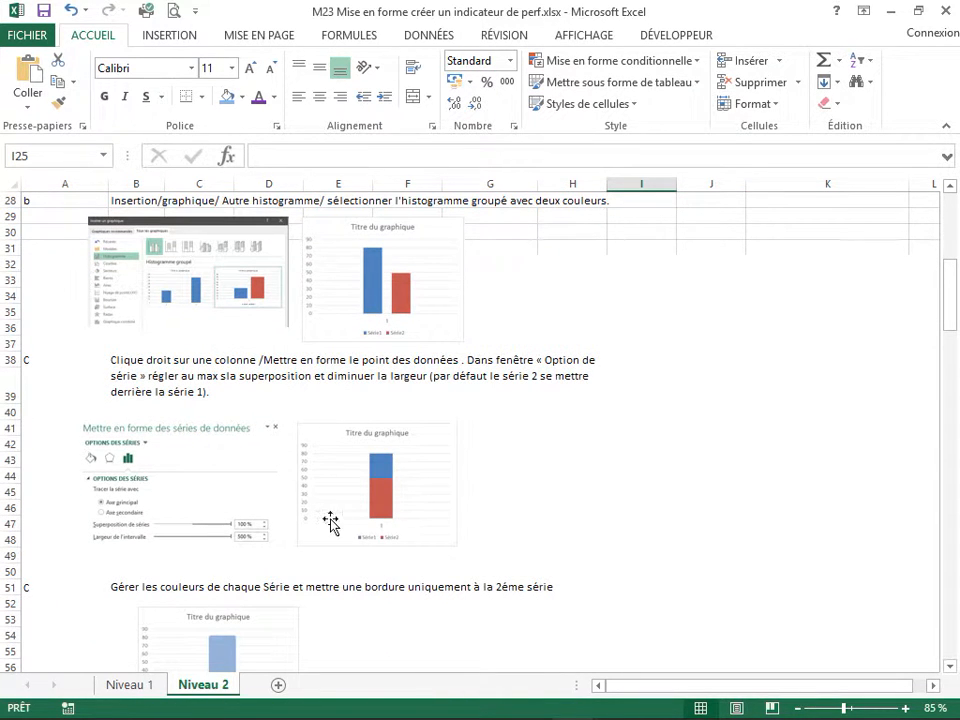
{"action": "scroll", "coordinate": [386, 485], "scroll_direction": "down", "scroll_amount": 2}
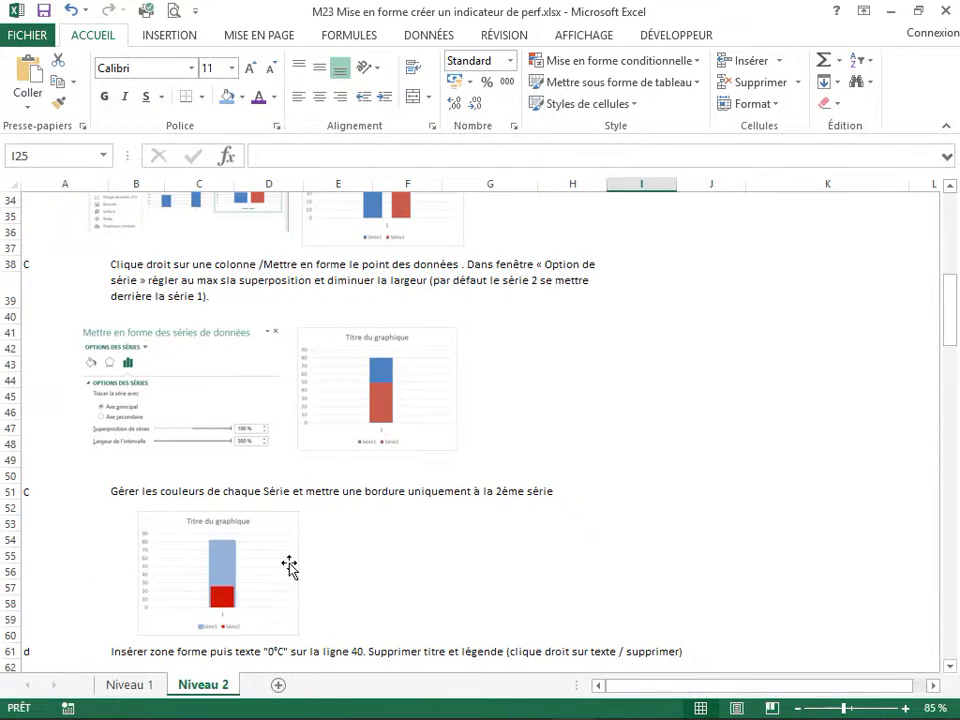
{"action": "scroll", "coordinate": [383, 520], "scroll_direction": "down", "scroll_amount": 2}
{"action": "scroll", "coordinate": [300, 510], "scroll_direction": "down", "scroll_amount": 2}
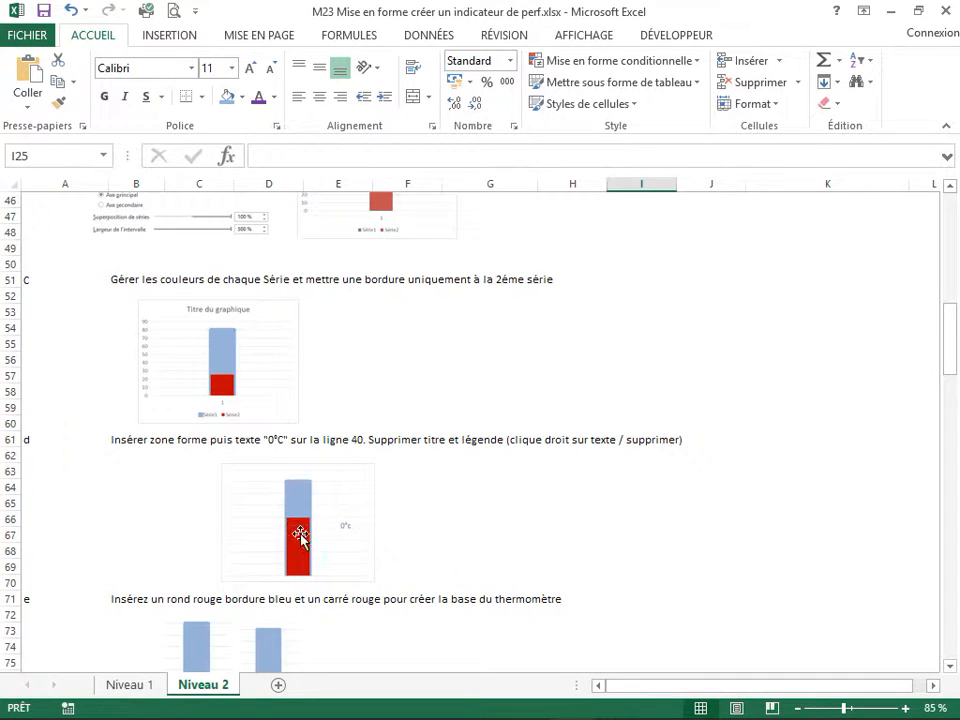
{"action": "scroll", "coordinate": [550, 527], "scroll_direction": "up", "scroll_amount": 4}
{"action": "scroll", "coordinate": [556, 543], "scroll_direction": "up", "scroll_amount": 9}
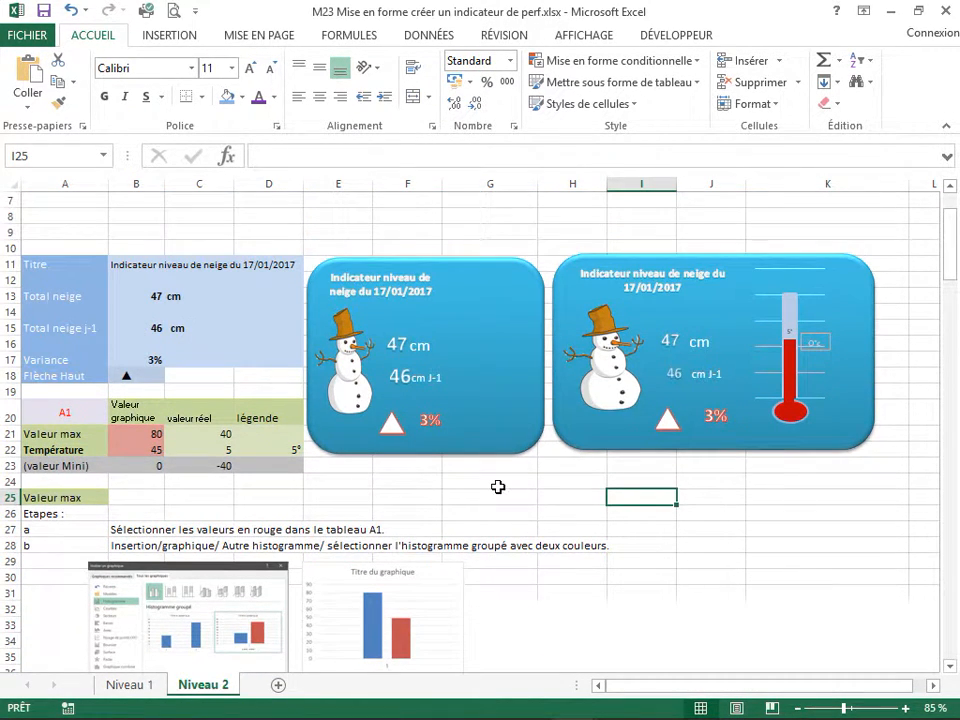
{"action": "left_click", "coordinate": [498, 484]}
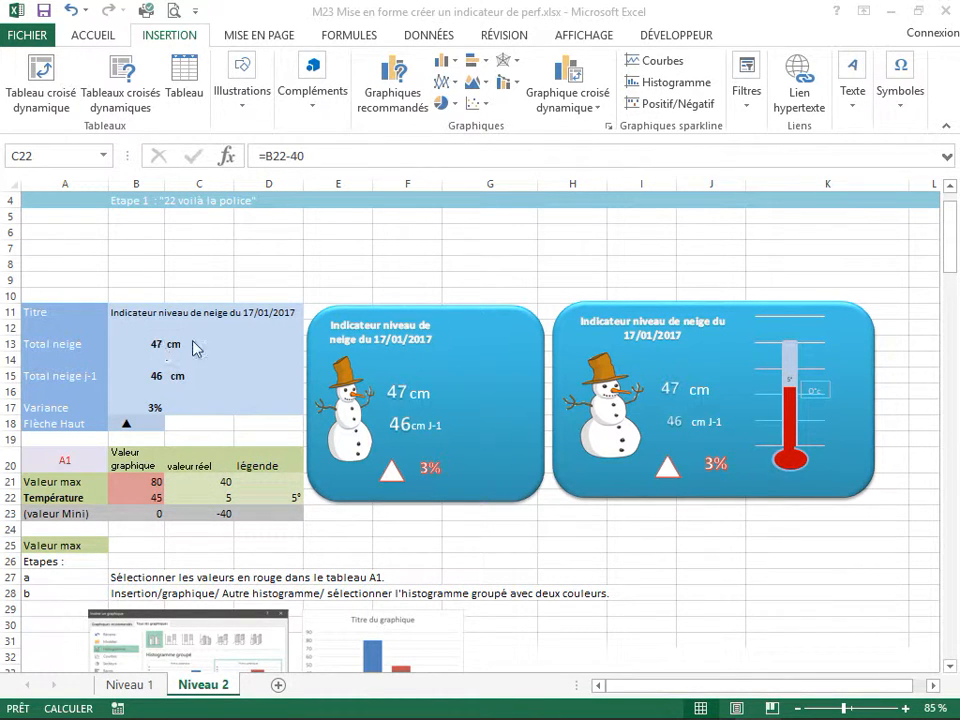
Inspect the formulas and values of the temperature, maximum and minimum in table A1, cells C22, B22, C21 and C23
{"action": "left_click", "coordinate": [192, 491]}
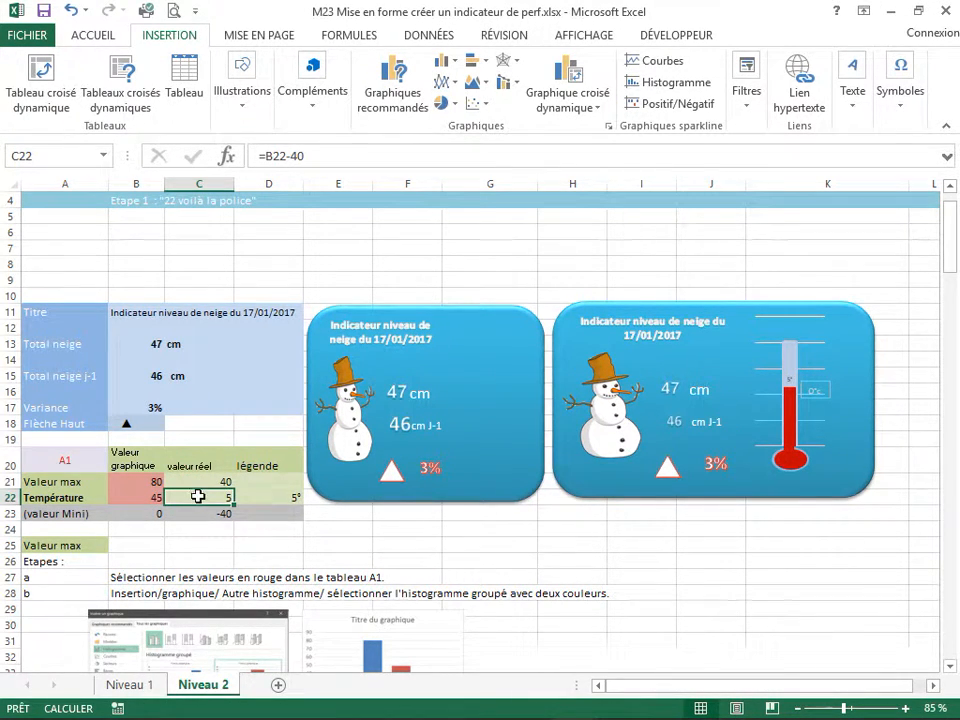
{"action": "left_click", "coordinate": [134, 497]}
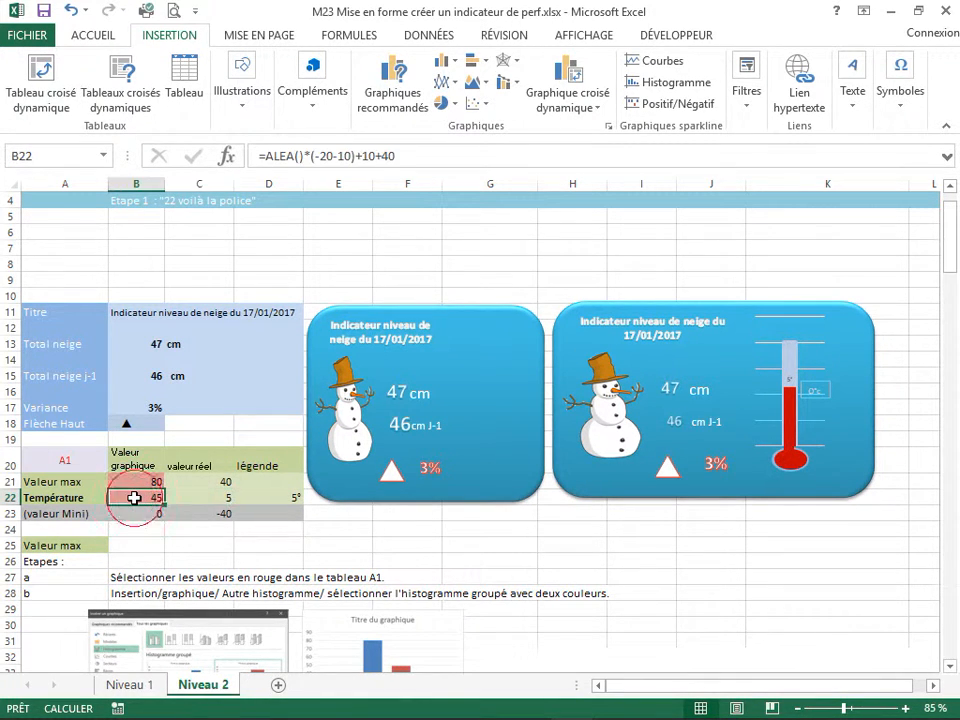
{"action": "left_click", "coordinate": [198, 498]}
{"action": "left_click", "coordinate": [175, 481]}
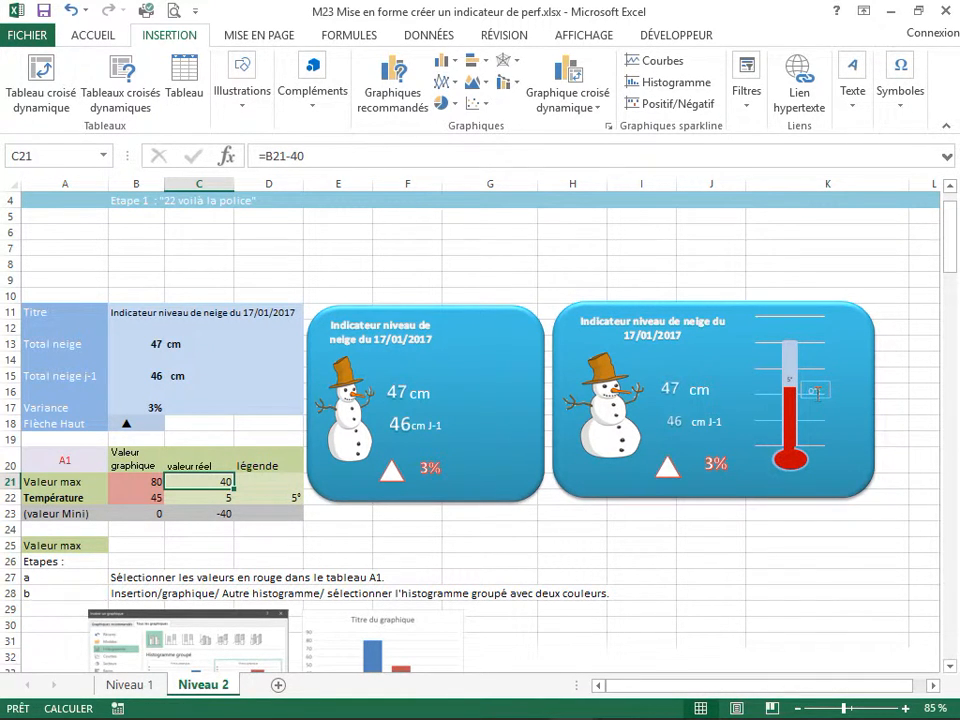
{"action": "left_click", "coordinate": [215, 513]}
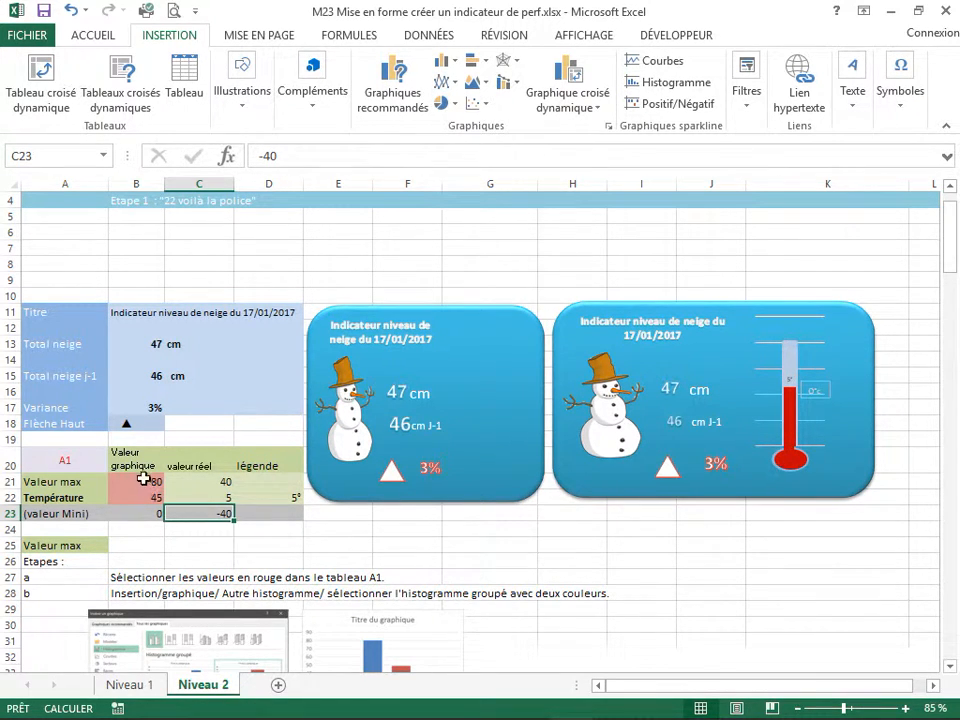
Insert a clustered column chart of B21:B22, using the variant that plots the two values as separate series in different colours
{"action": "left_click_drag", "start_coordinate": [135, 480], "coordinate": [131, 497]}
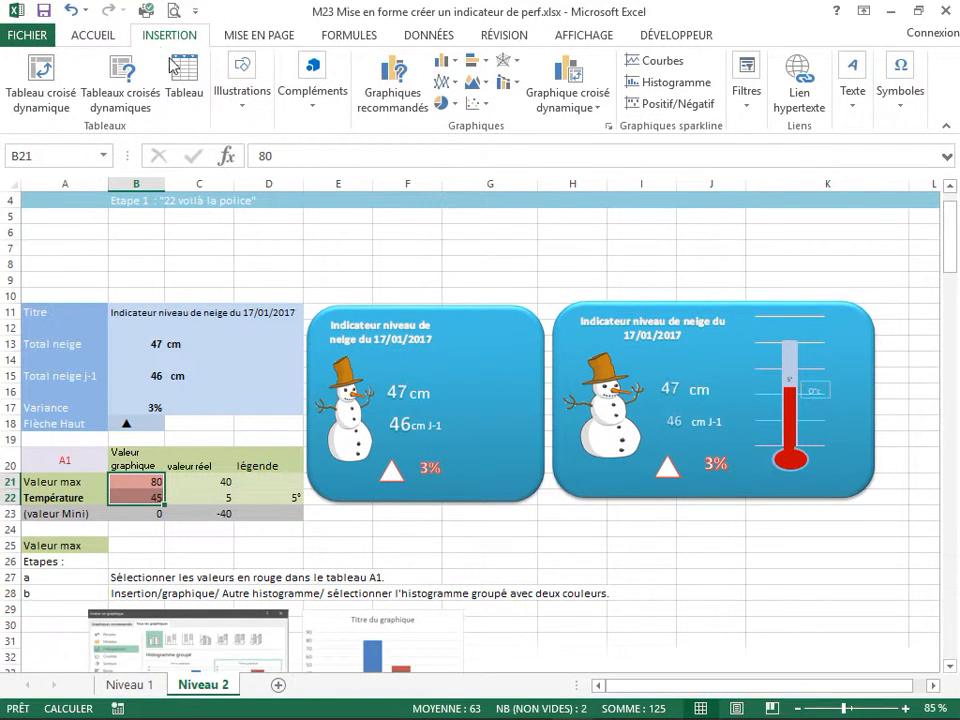
{"action": "left_click", "coordinate": [452, 63]}
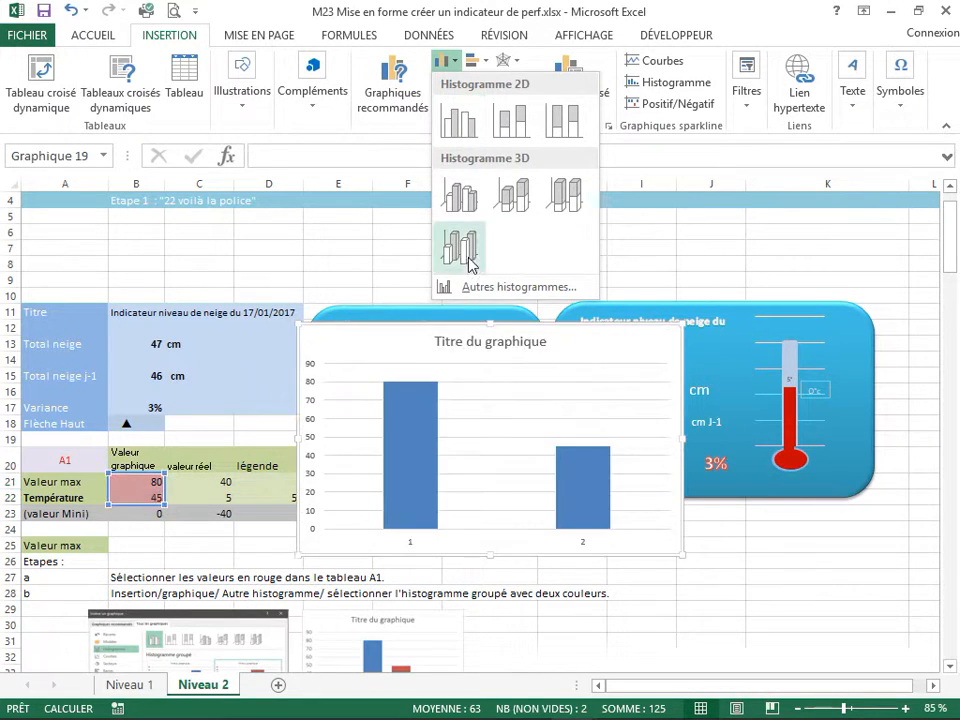
{"action": "left_click", "coordinate": [487, 289]}
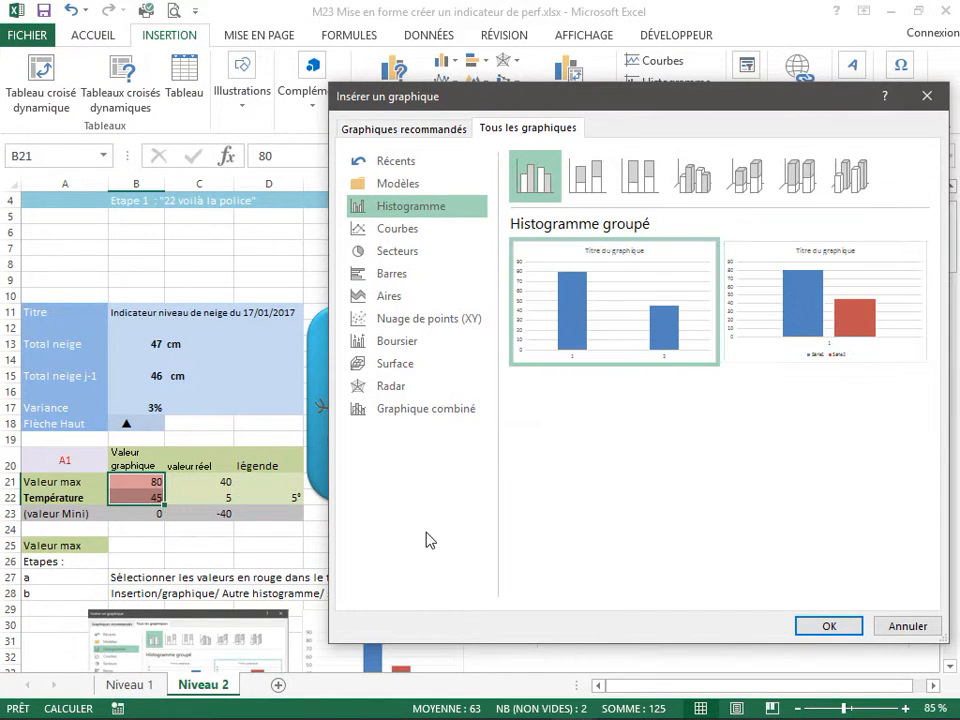
{"action": "mouse_move", "coordinate": [818, 305]}
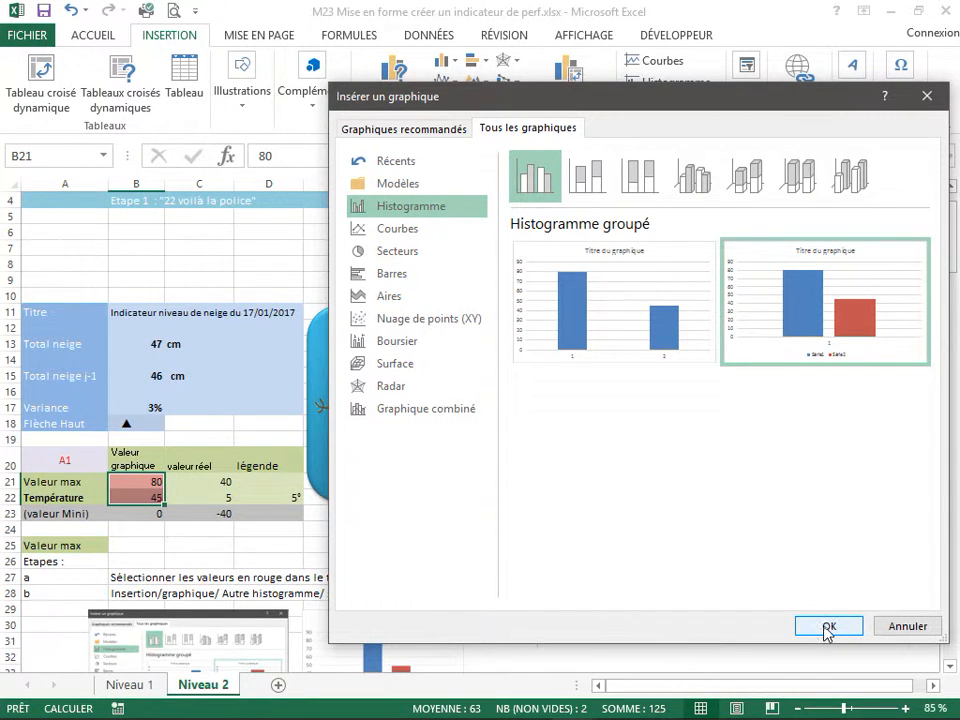
{"action": "left_click", "coordinate": [827, 627]}
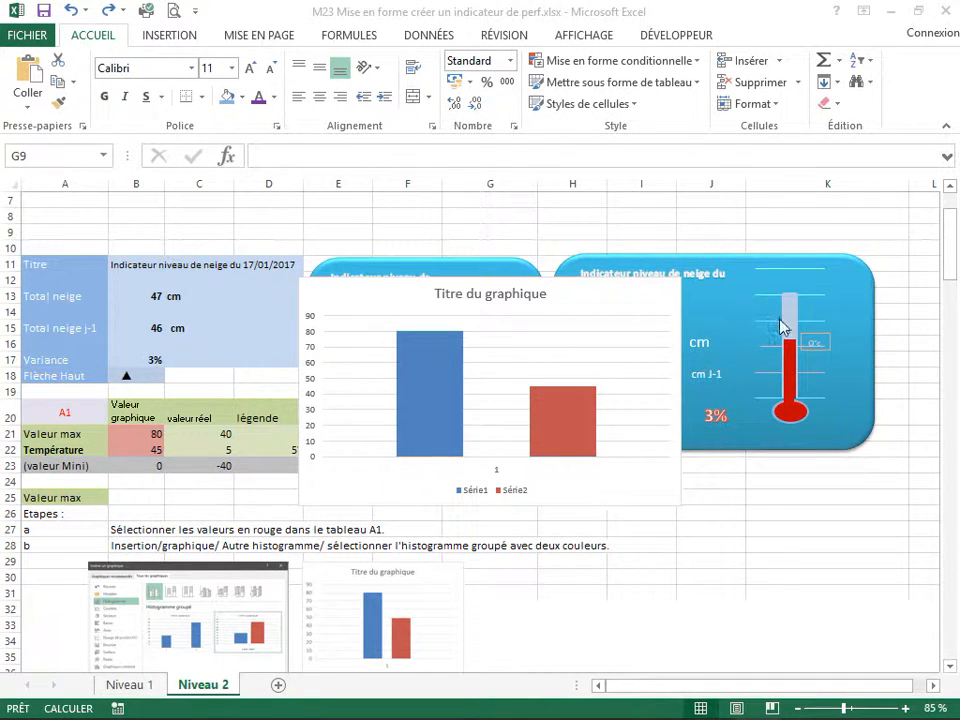
Format the red temperature series with a 100 % series overlap and a 500 % gap width
{"action": "left_click", "coordinate": [560, 426]}
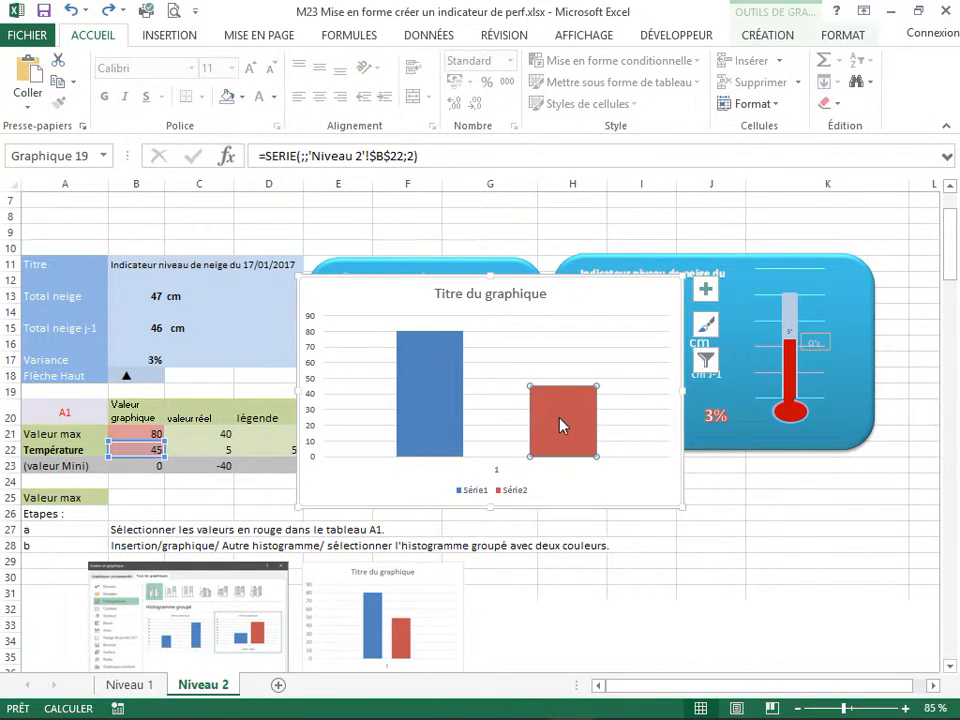
{"action": "right_click", "coordinate": [562, 426]}
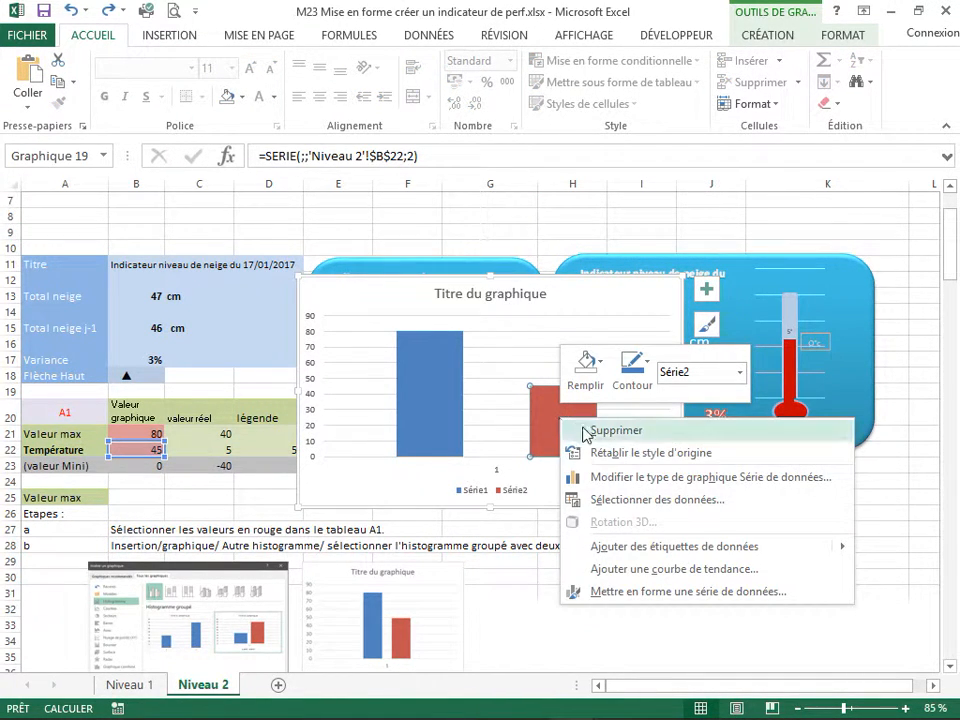
{"action": "left_click", "coordinate": [620, 591]}
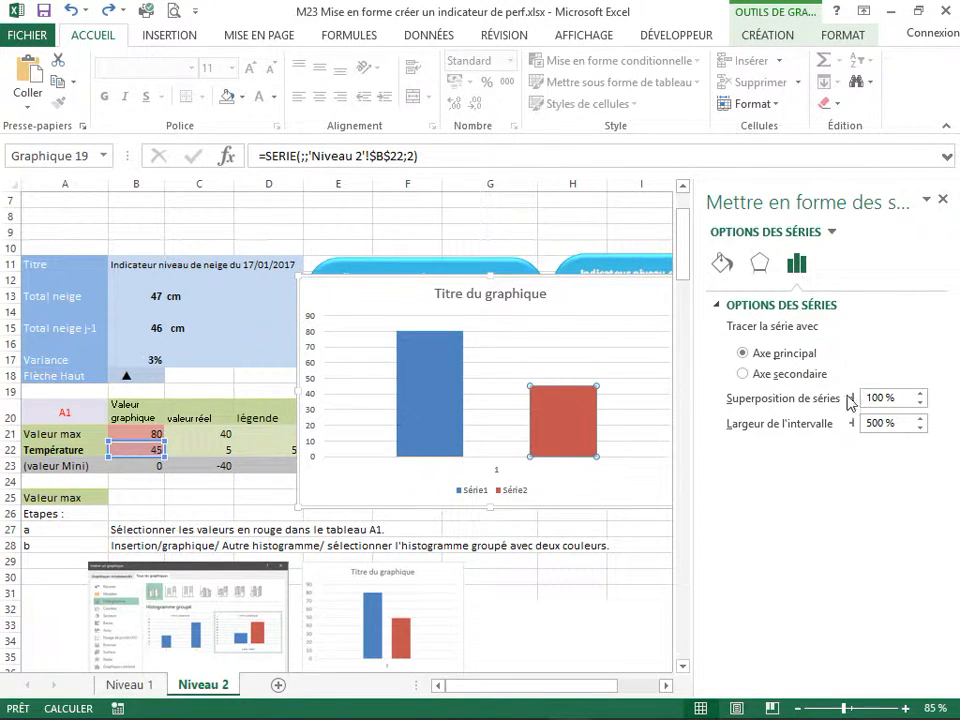
{"action": "left_click_drag", "start_coordinate": [855, 398], "coordinate": [836, 462]}
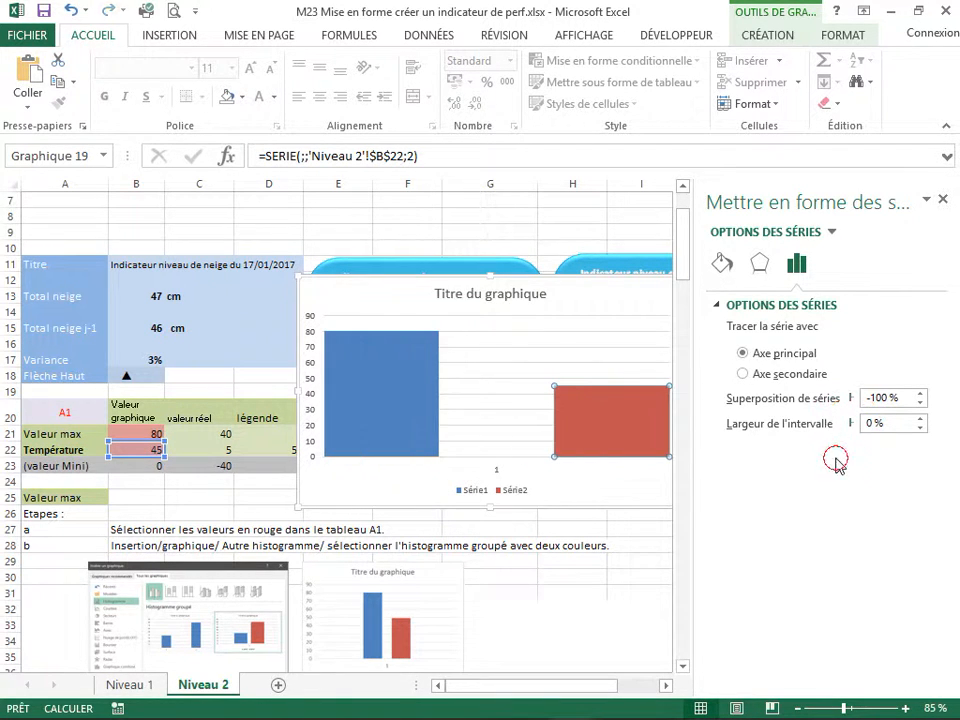
{"action": "mouse_move", "coordinate": [853, 405]}
{"action": "left_mouse_down"}
{"action": "mouse_move", "coordinate": [872, 407]}
{"action": "mouse_move", "coordinate": [856, 422]}
{"action": "left_mouse_up"}
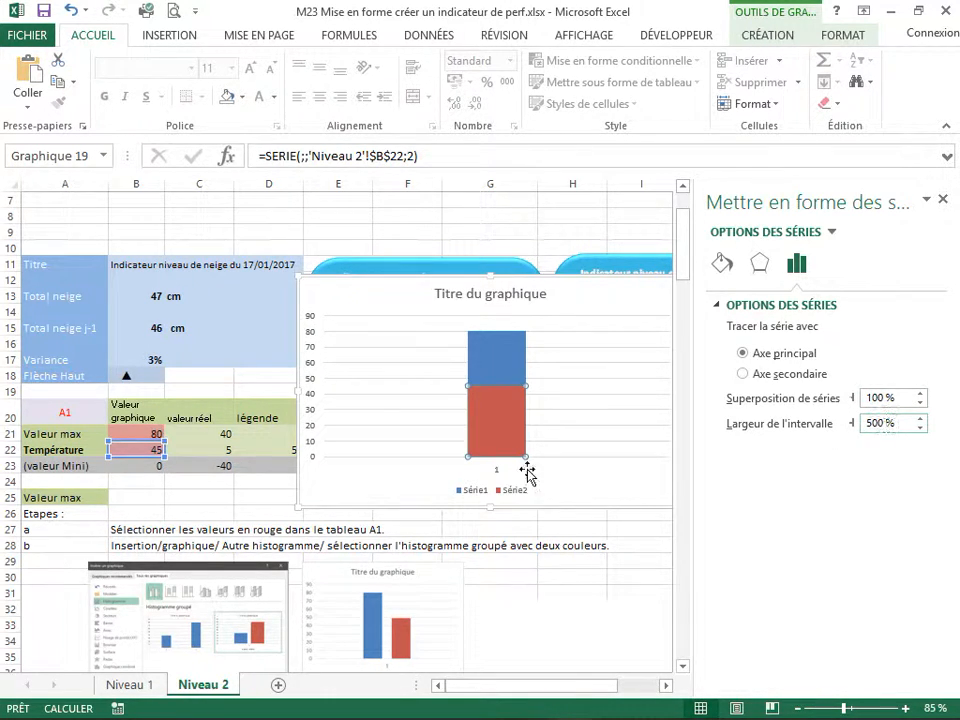
Give the blue maximum-value column a solid light blue border 5.75 pt wide
{"action": "left_click", "coordinate": [495, 360]}
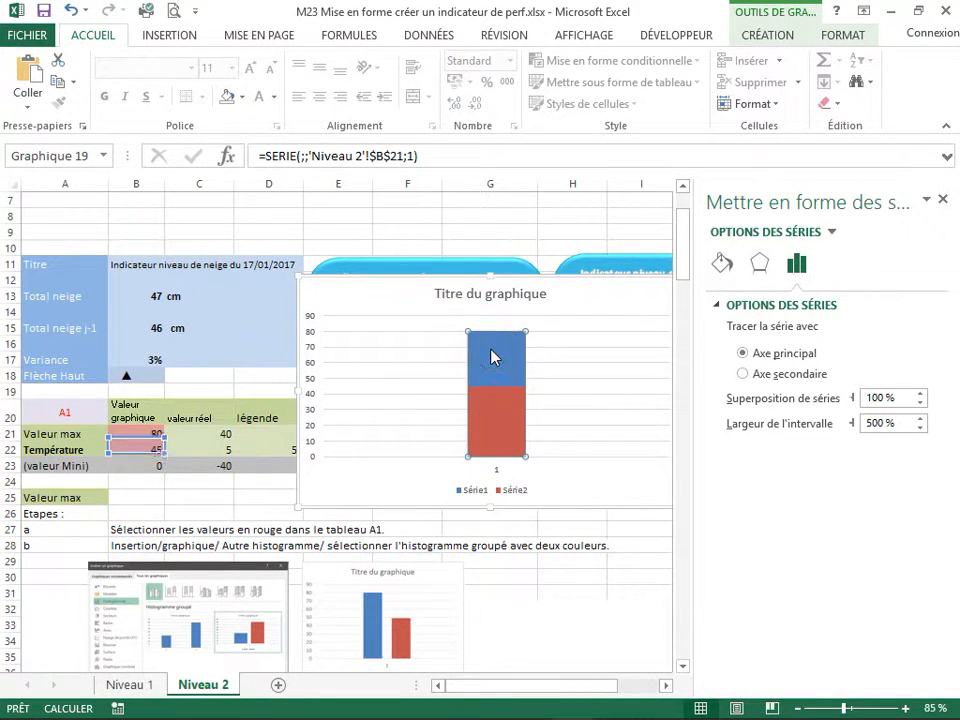
{"action": "left_click", "coordinate": [500, 370]}
{"action": "left_click", "coordinate": [721, 262]}
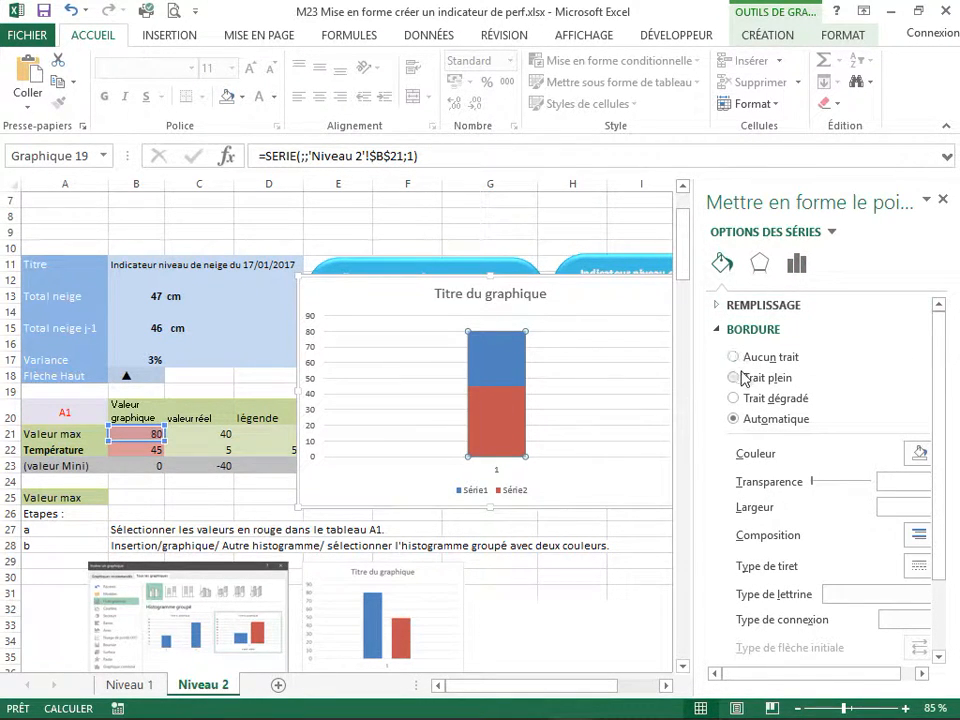
{"action": "left_click", "coordinate": [735, 379]}
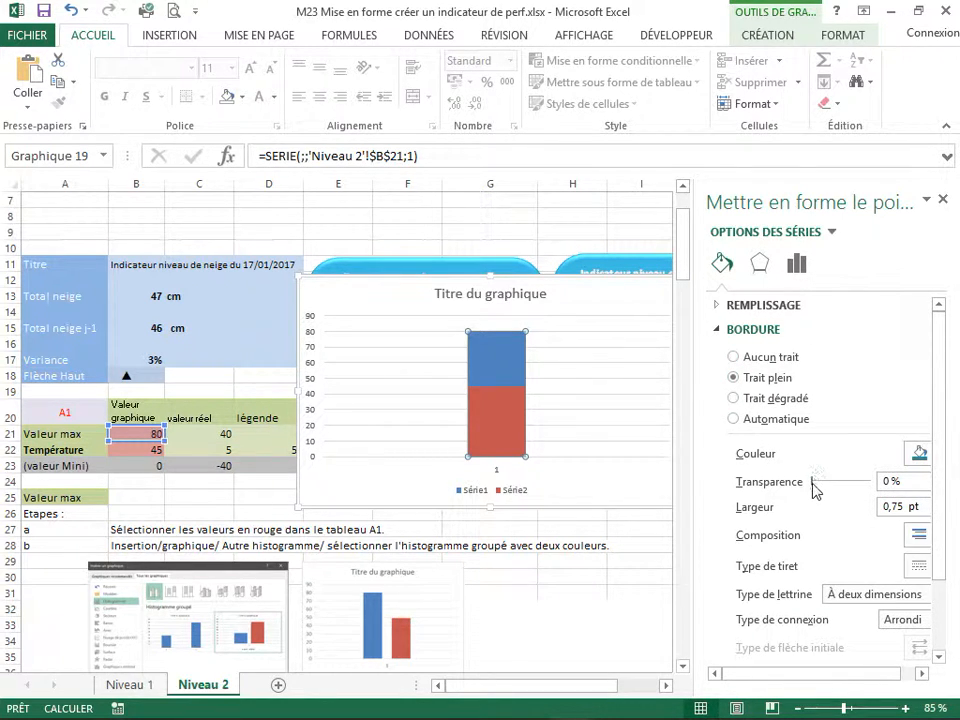
{"action": "scroll", "coordinate": [841, 517], "scroll_direction": "down", "scroll_amount": 1}
{"action": "left_click", "coordinate": [891, 461]}
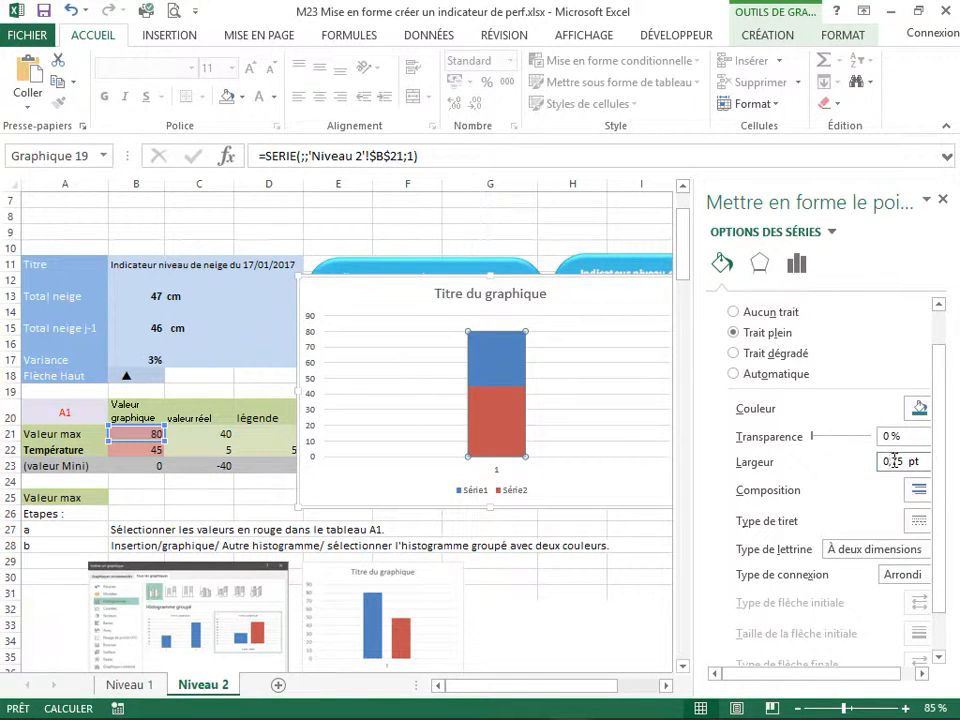
{"action": "type", "text": "2"}
{"action": "left_click", "coordinate": [889, 437]}
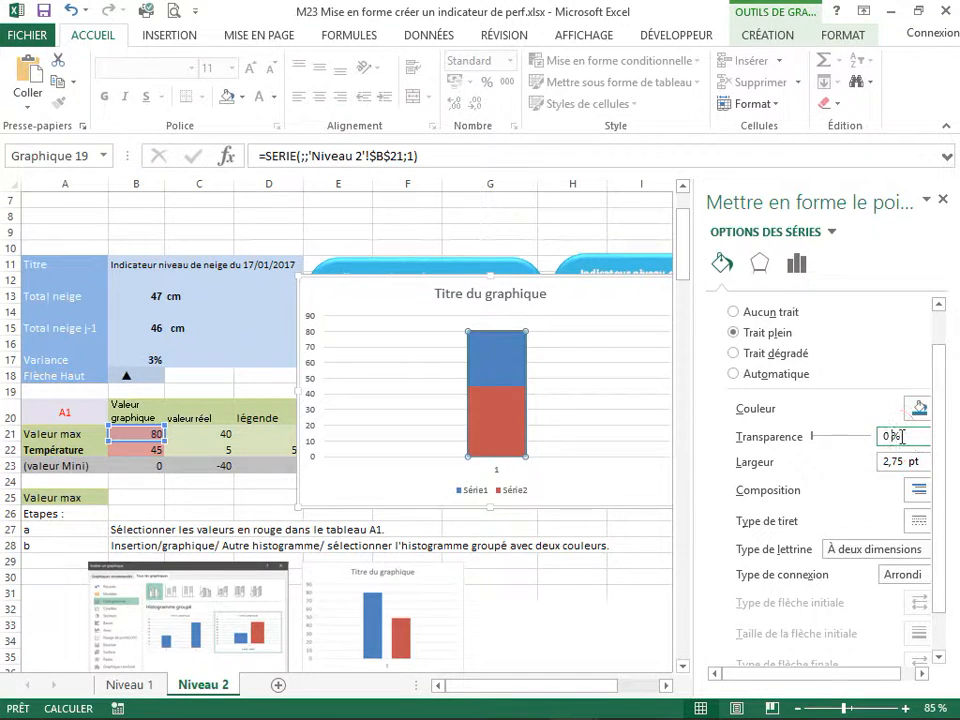
{"action": "left_click_drag", "start_coordinate": [883, 461], "coordinate": [870, 461]}
{"action": "type", "text": "5"}
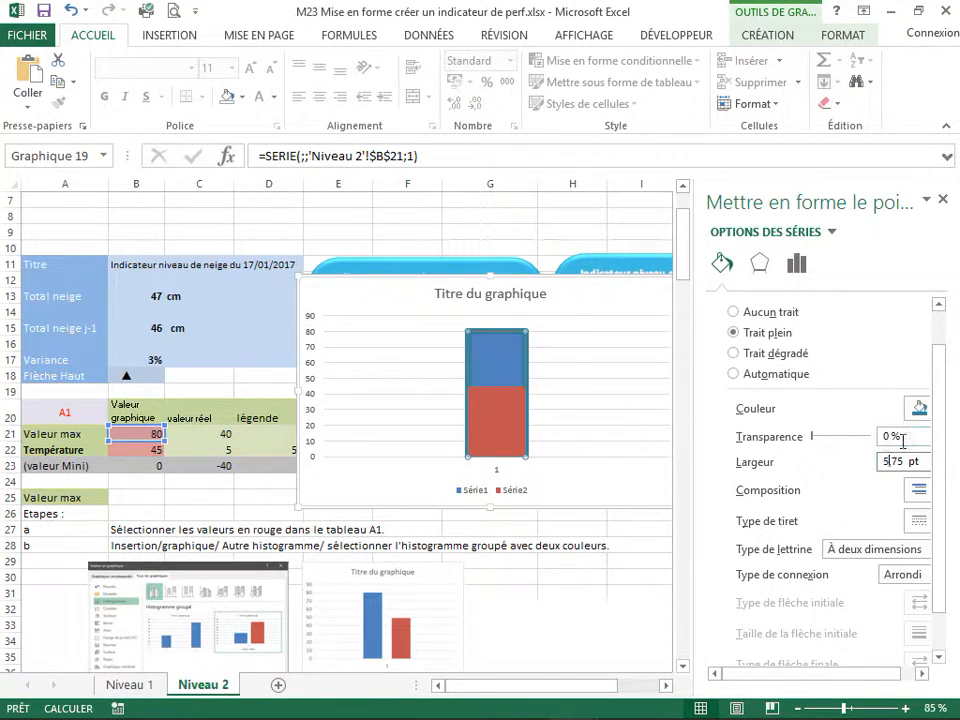
{"action": "left_click", "coordinate": [910, 410]}
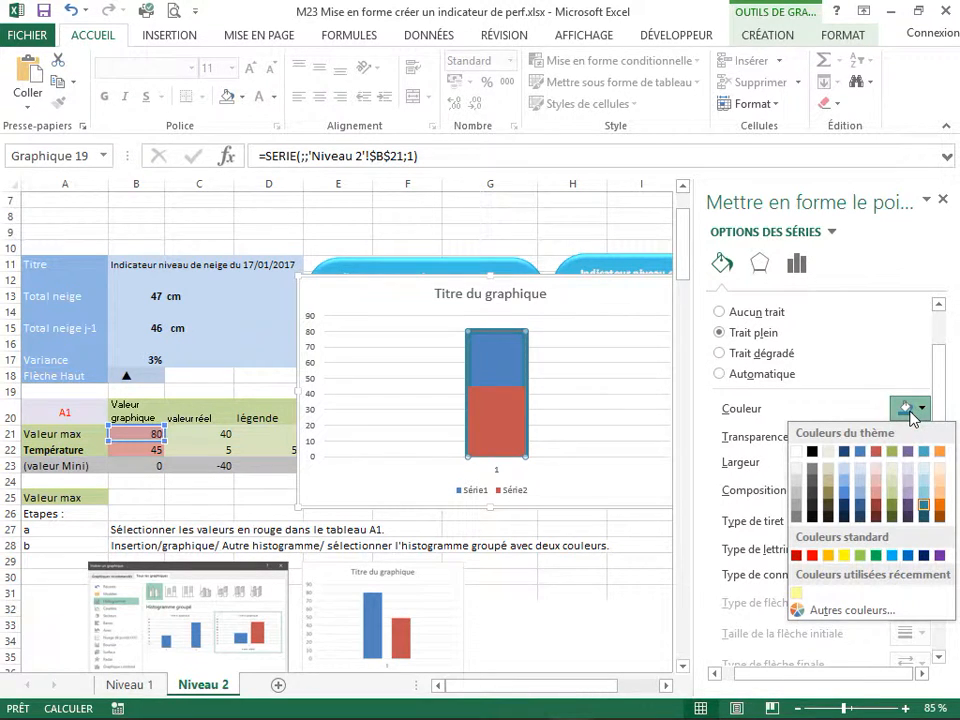
{"action": "left_click", "coordinate": [860, 467]}
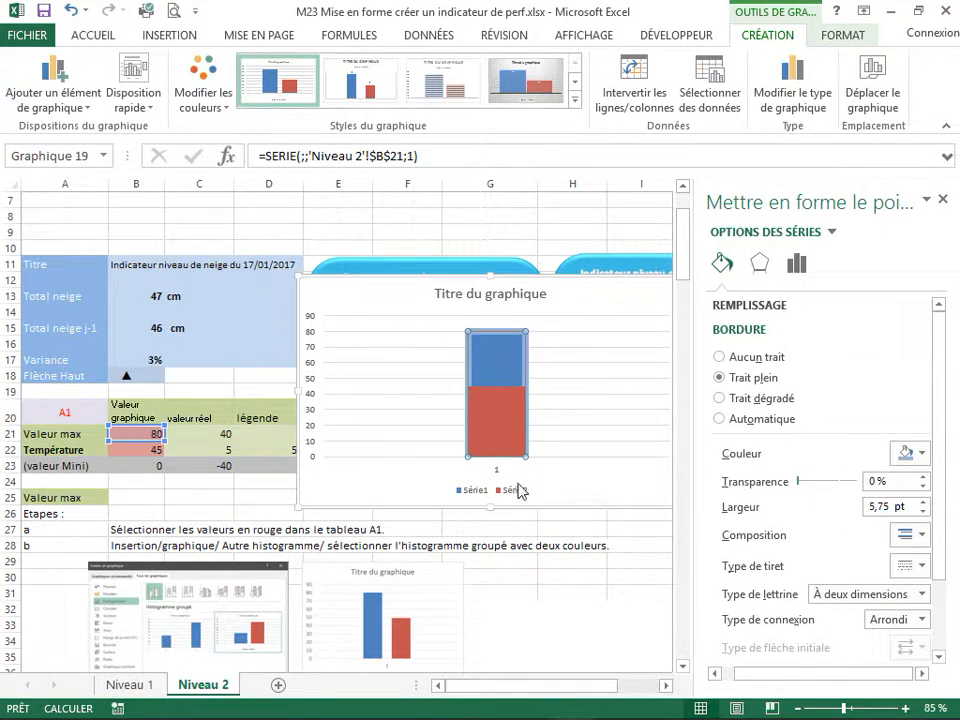
Fill the blue maximum-value column with a solid lighter blue and close the formatting pane
{"action": "left_click", "coordinate": [748, 306]}
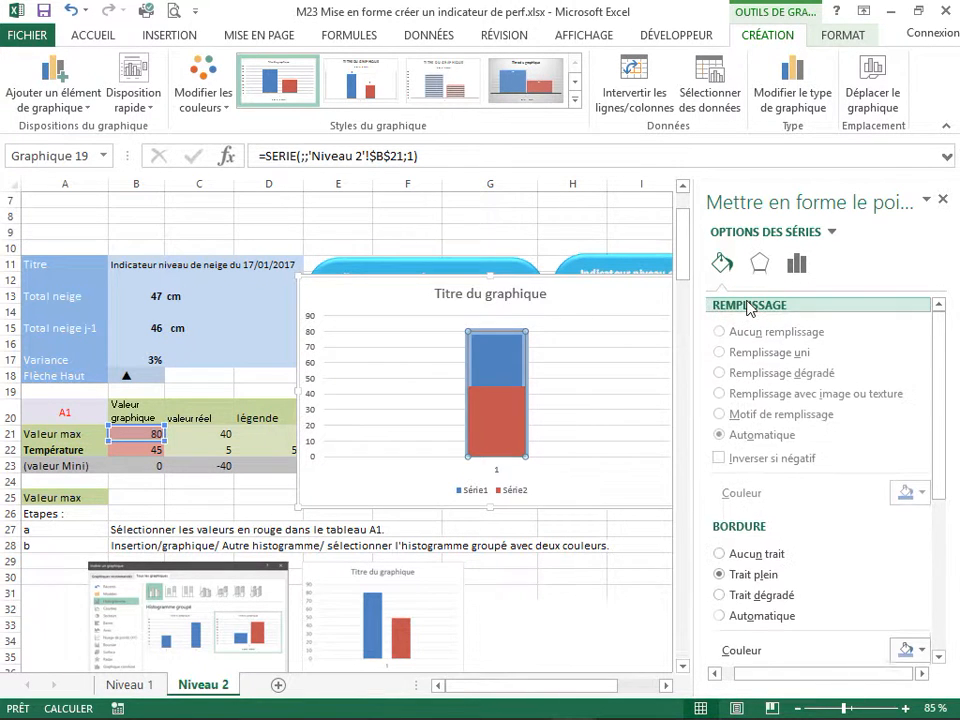
{"action": "left_click", "coordinate": [919, 492]}
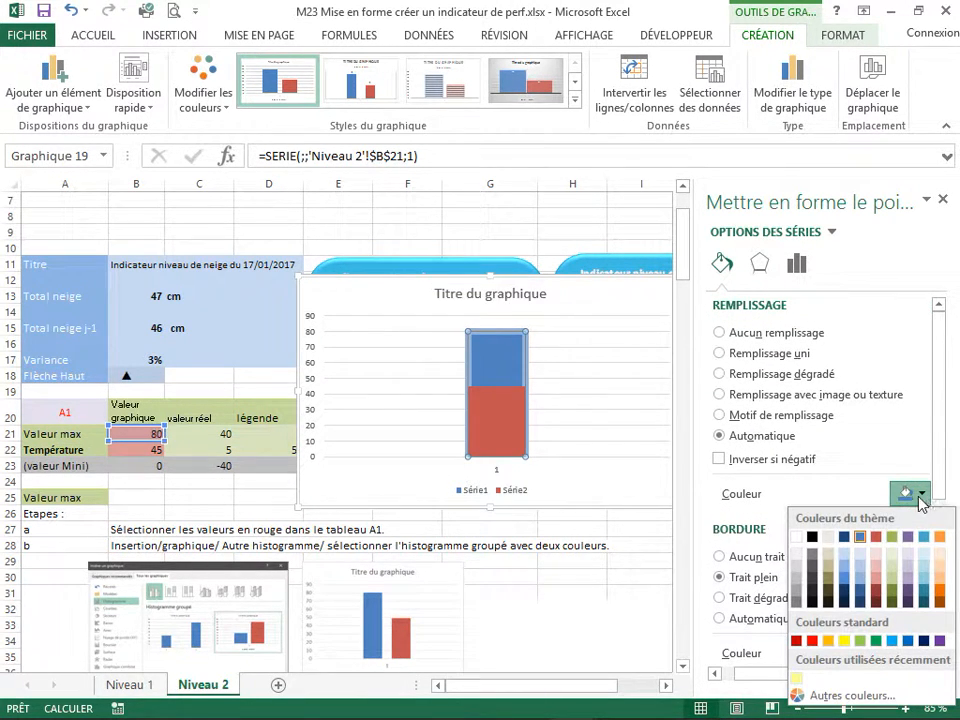
{"action": "left_click", "coordinate": [861, 579]}
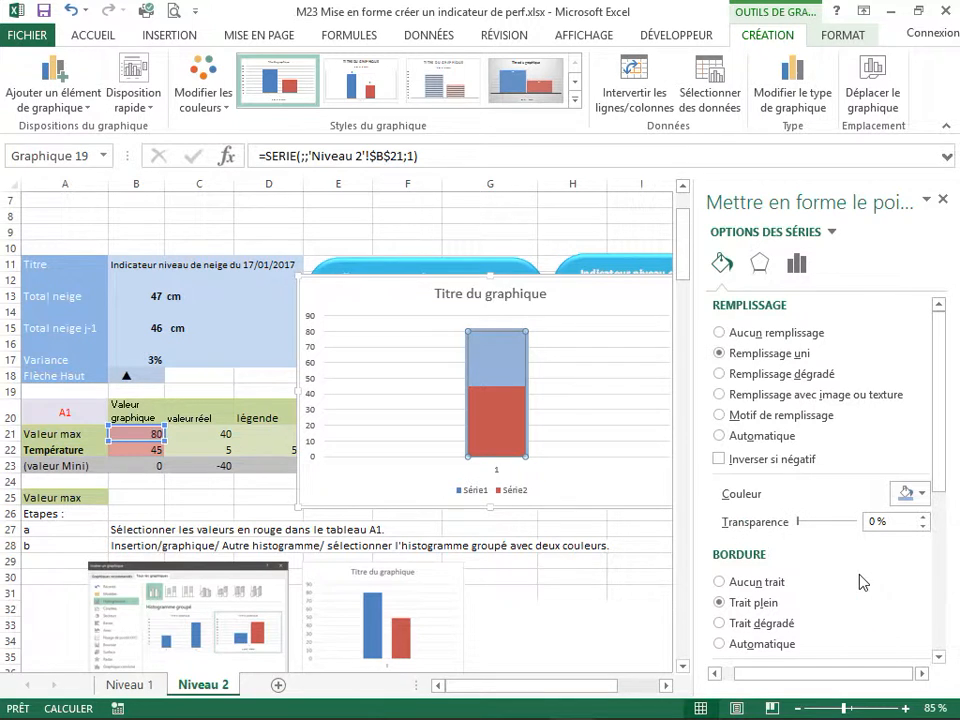
{"action": "left_click", "coordinate": [575, 426]}
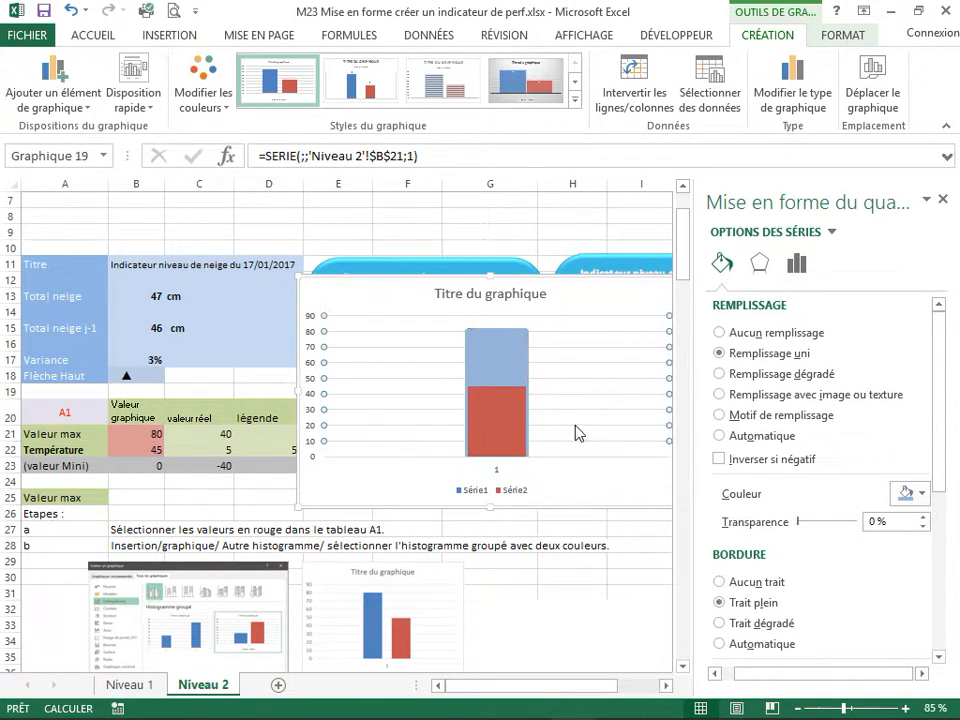
{"action": "left_click", "coordinate": [609, 497]}
{"action": "left_click", "coordinate": [943, 199]}
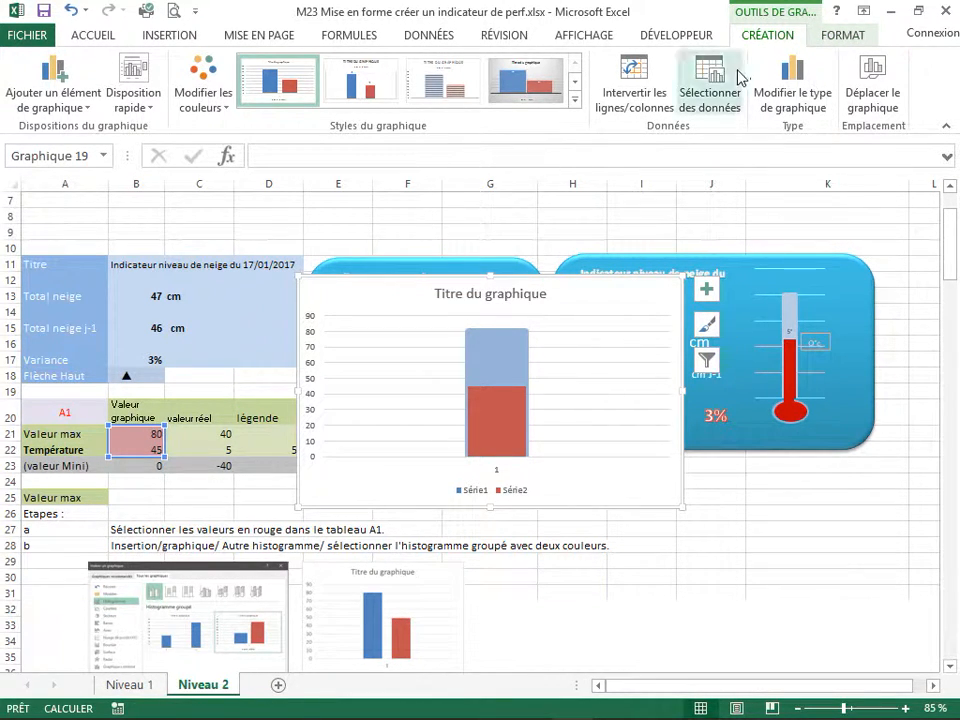
Insert a text box reading 0°C inside the chart, beside the middle of the column
{"action": "left_click", "coordinate": [843, 38]}
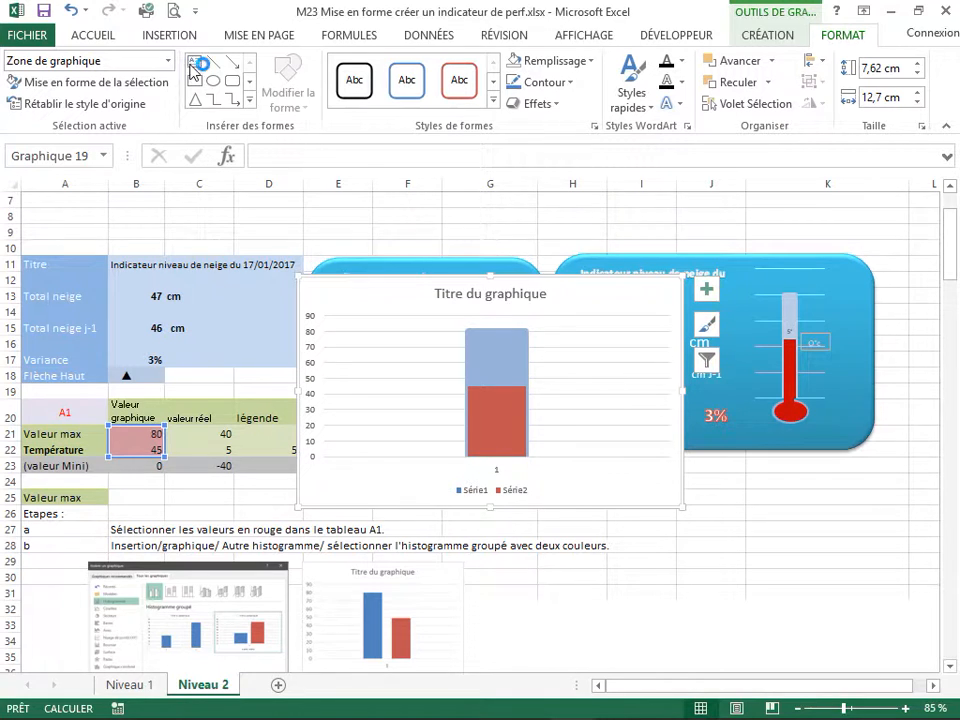
{"action": "left_click", "coordinate": [195, 61]}
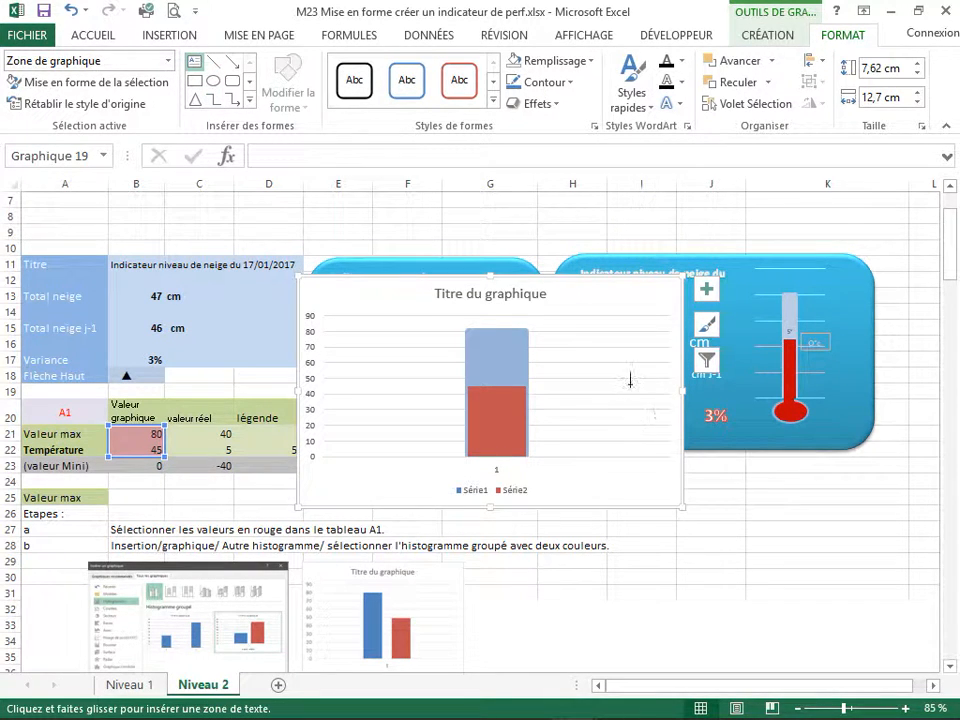
{"action": "left_click_drag", "start_coordinate": [625, 384], "coordinate": [665, 396]}
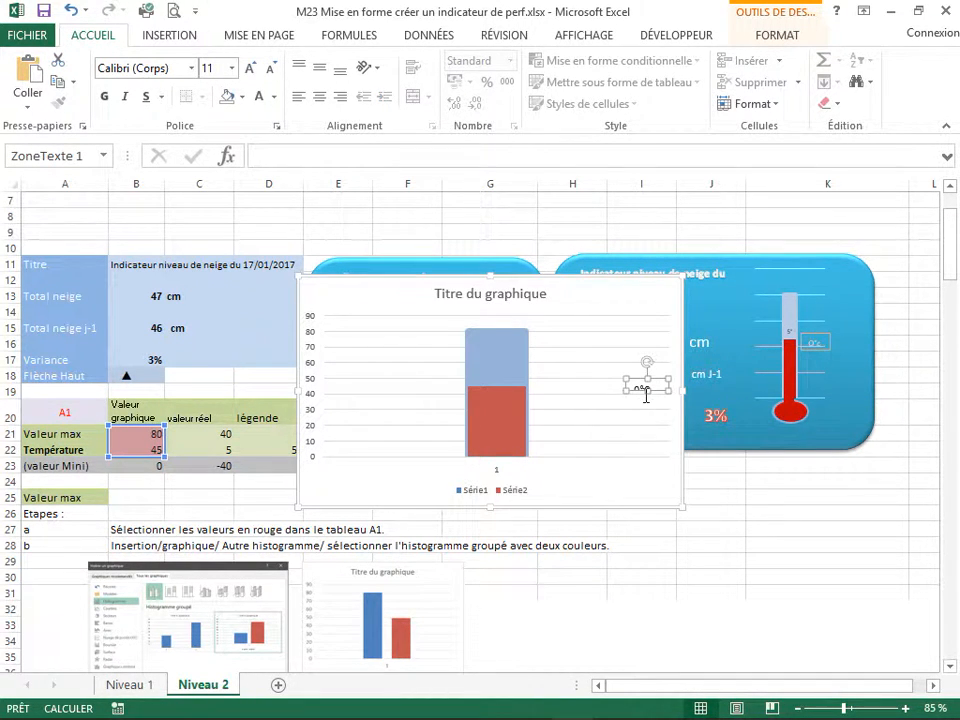
Remove the title, legend and axes from the thermometer chart, keeping its gridlines
{"action": "left_click", "coordinate": [583, 480]}
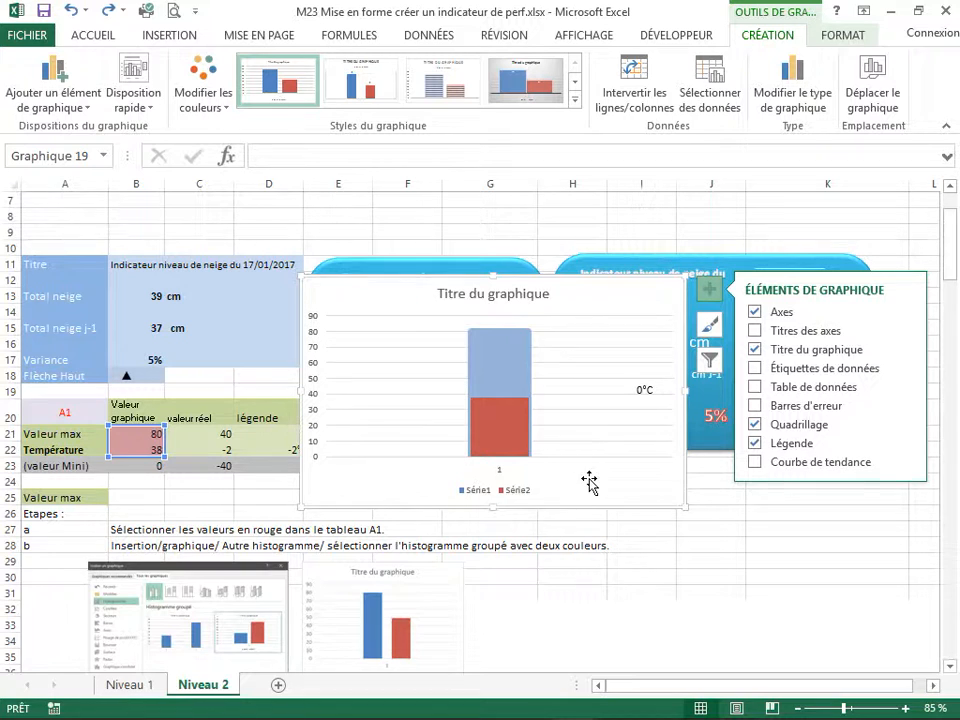
{"action": "left_click", "coordinate": [608, 470]}
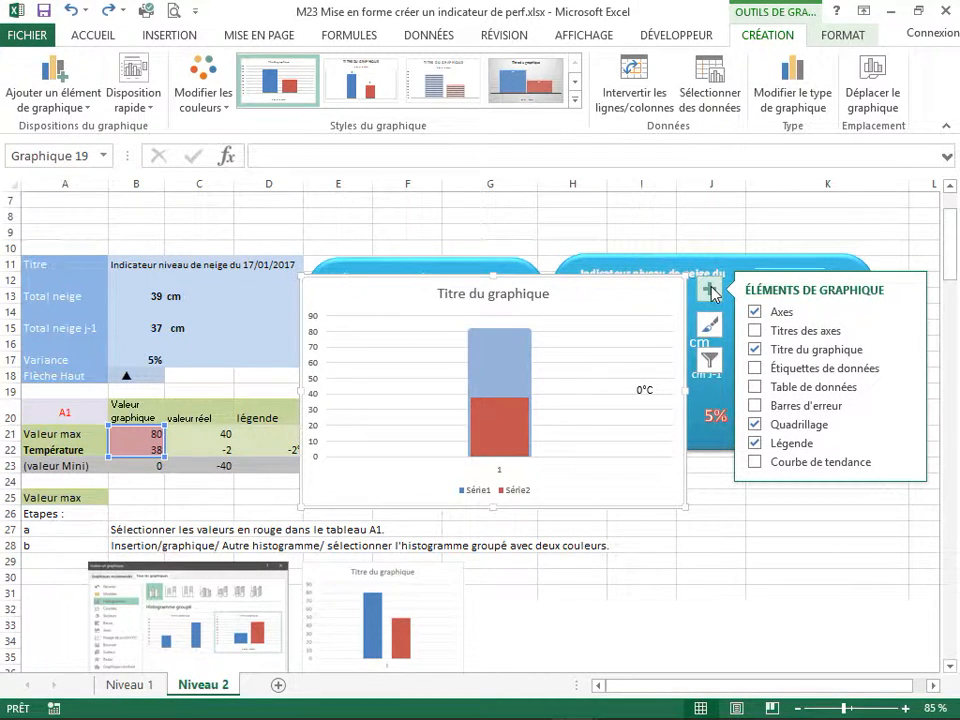
{"action": "left_click", "coordinate": [755, 350]}
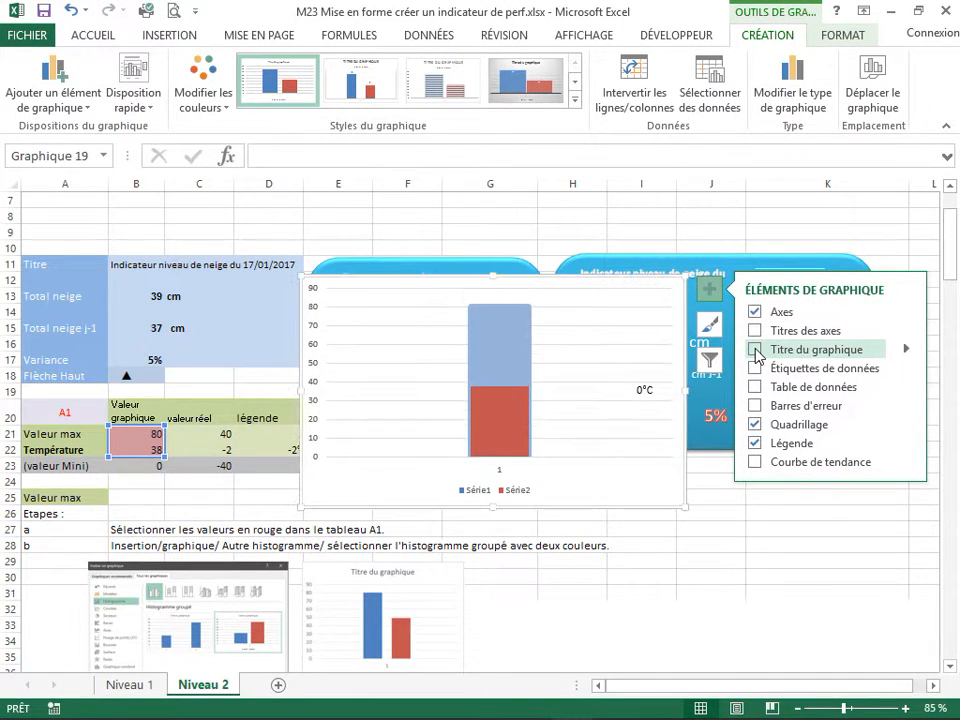
{"action": "left_click", "coordinate": [756, 425]}
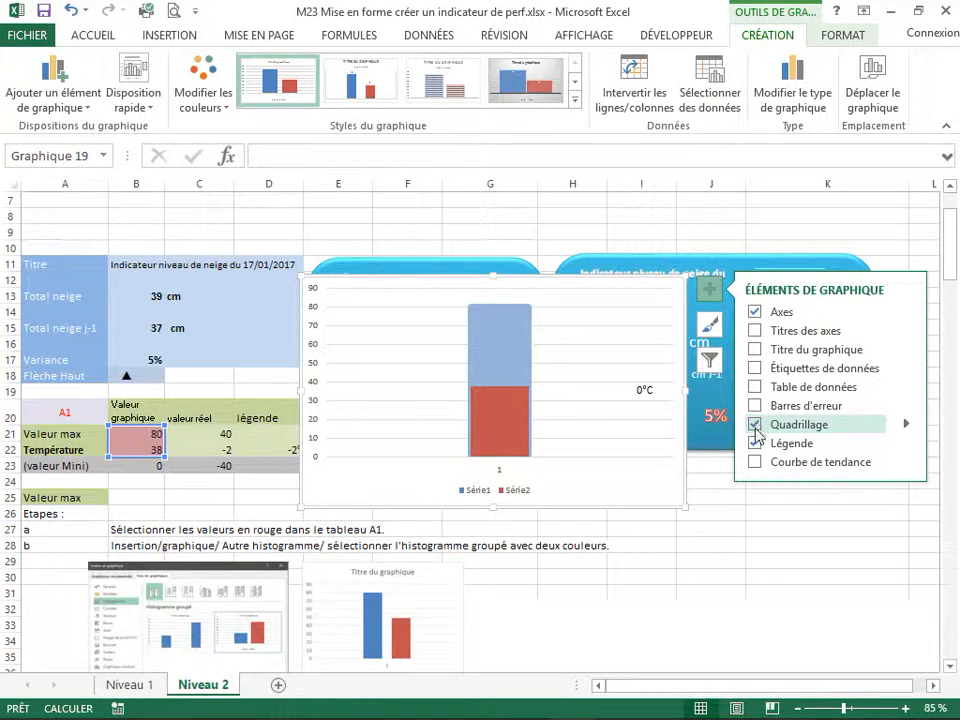
{"action": "left_click", "coordinate": [755, 444]}
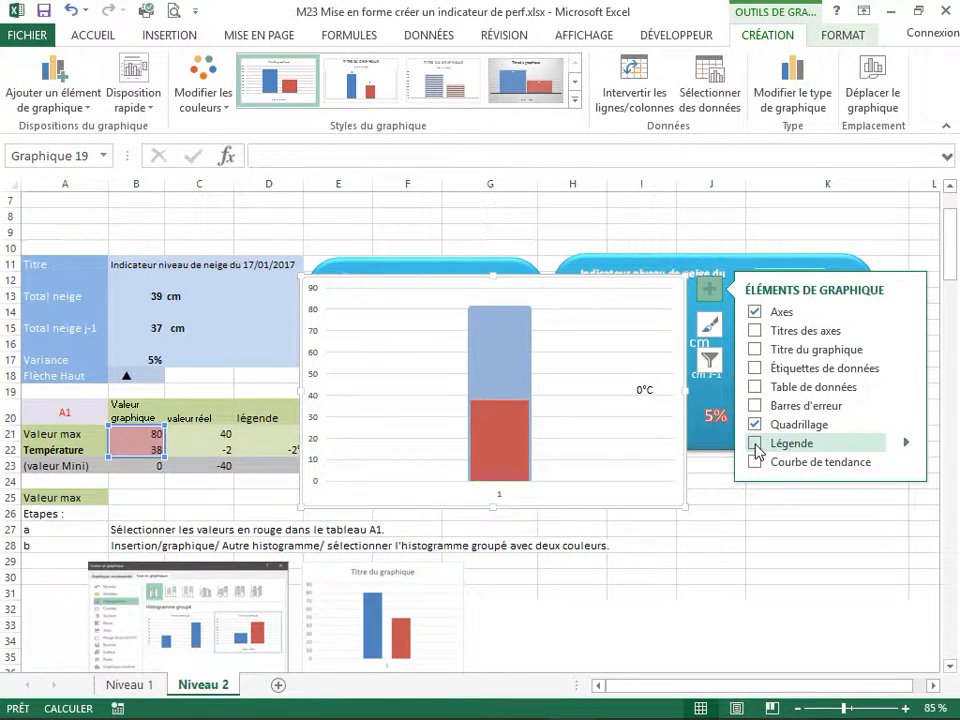
{"action": "left_click", "coordinate": [755, 312]}
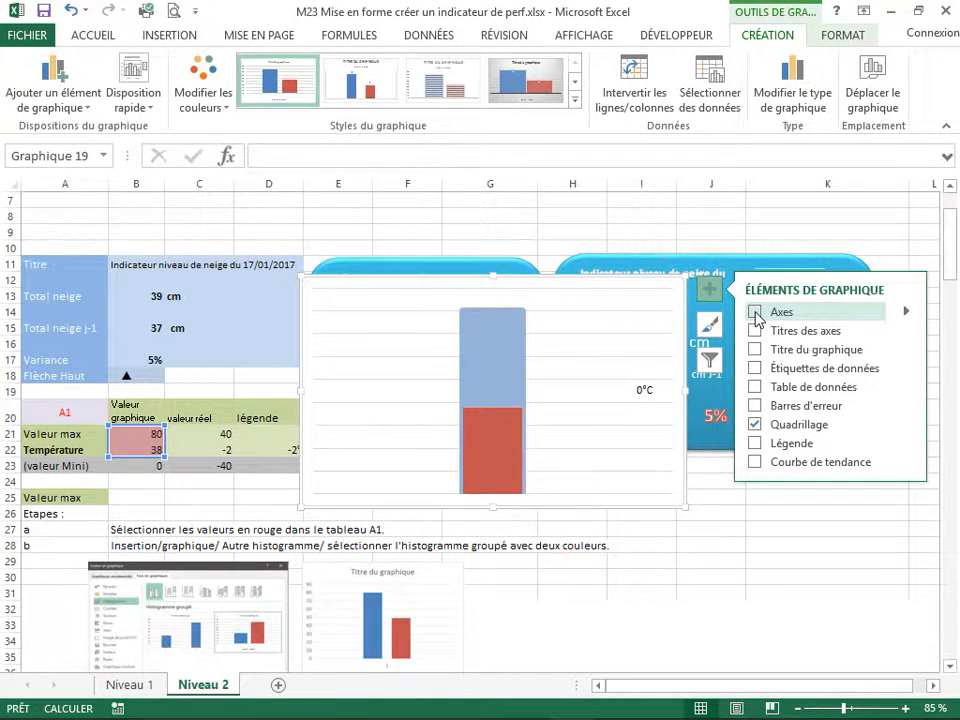
Shrink the thermometer chart and place it over the free area beside the snow values in the first indicator
{"action": "left_click_drag", "start_coordinate": [686, 391], "coordinate": [598, 391]}
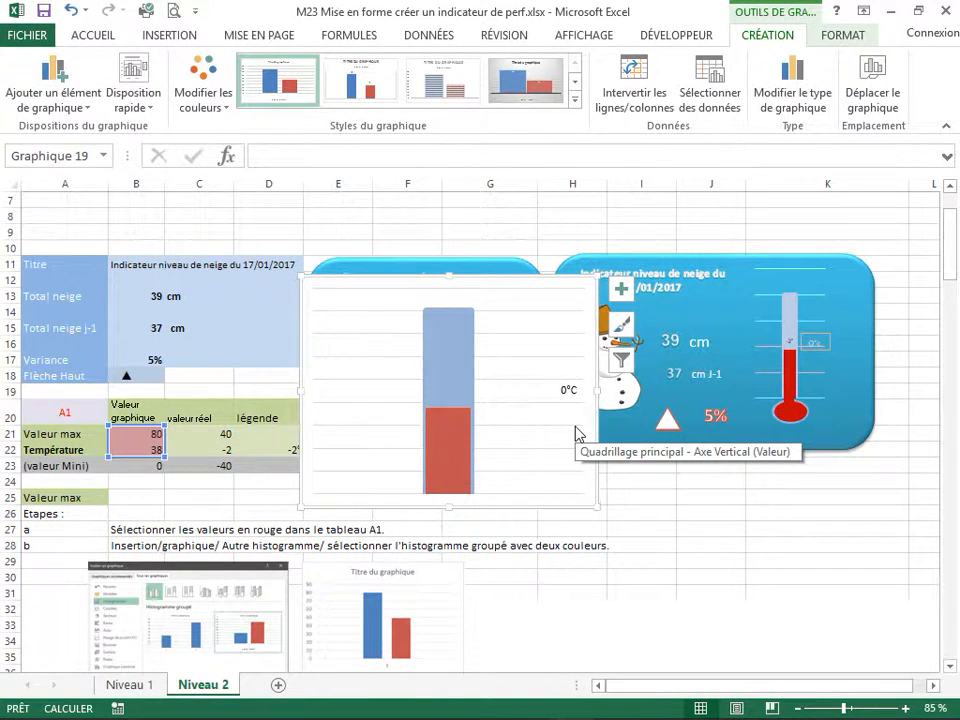
{"action": "left_click", "coordinate": [521, 267]}
{"action": "left_click_drag", "start_coordinate": [521, 267], "coordinate": [543, 195]}
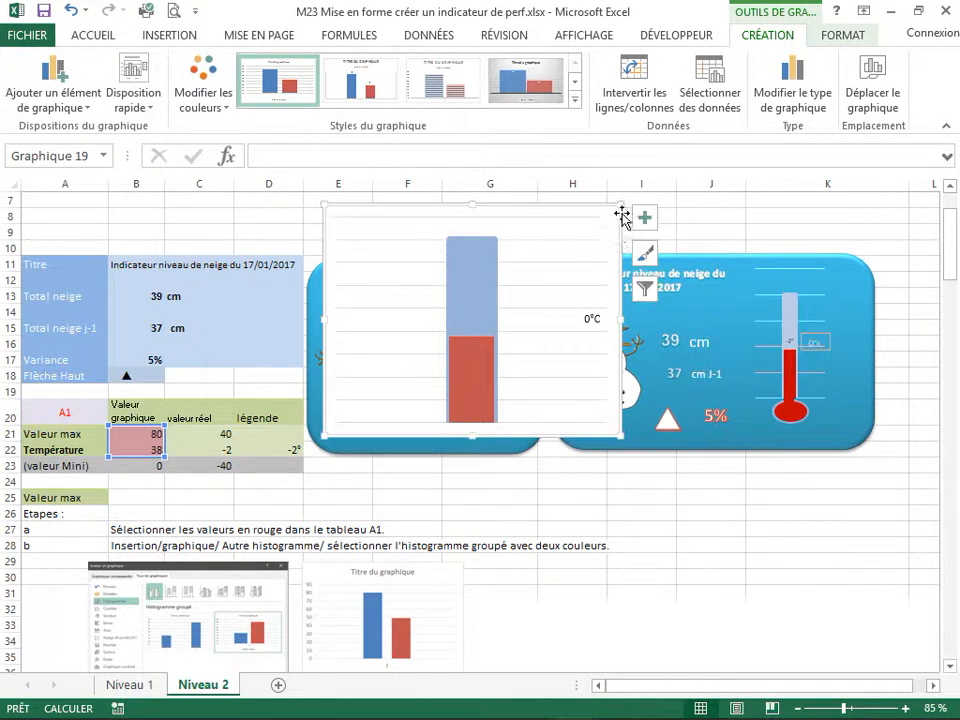
{"action": "left_click_drag", "start_coordinate": [619, 201], "coordinate": [511, 269]}
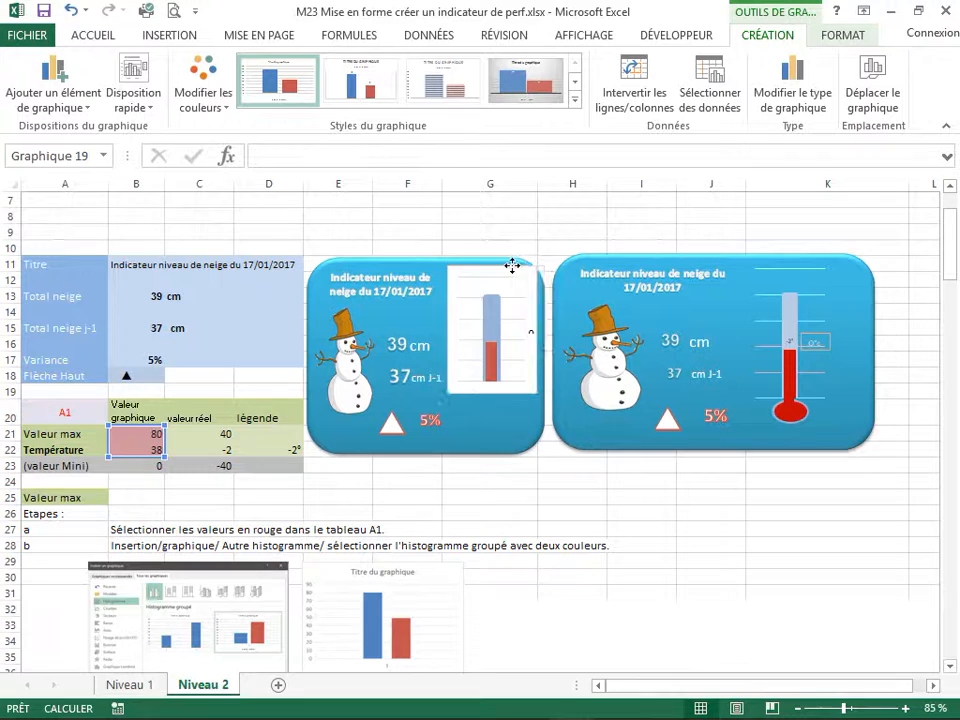
Adjust the 0°C text box beside the thermometer column and reduce its font size to 9
{"action": "left_click", "coordinate": [527, 333]}
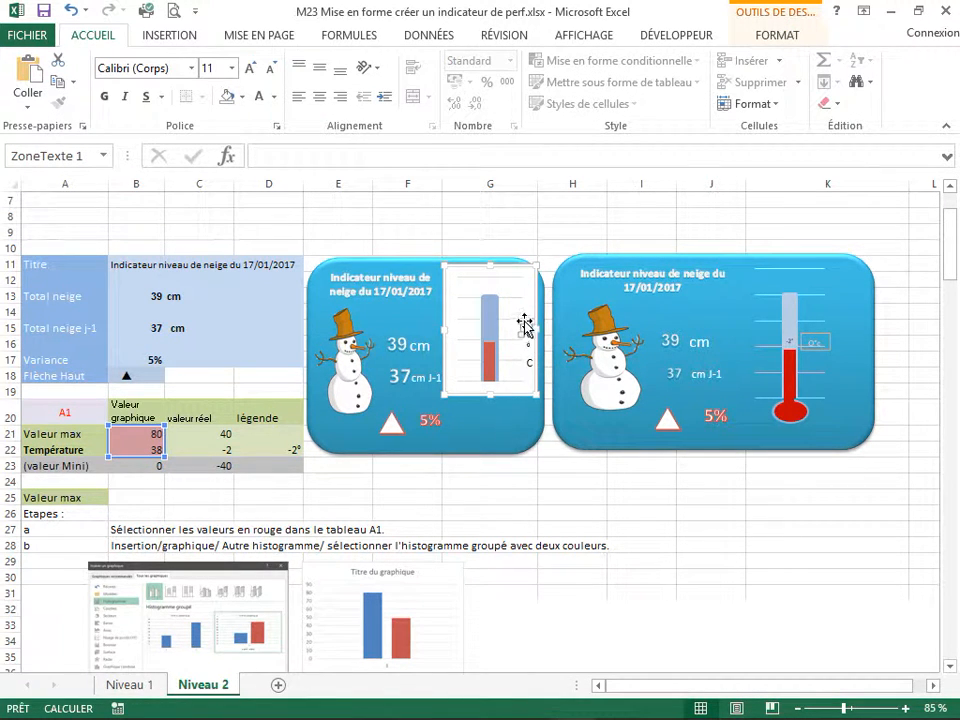
{"action": "left_click_drag", "start_coordinate": [520, 334], "coordinate": [507, 337]}
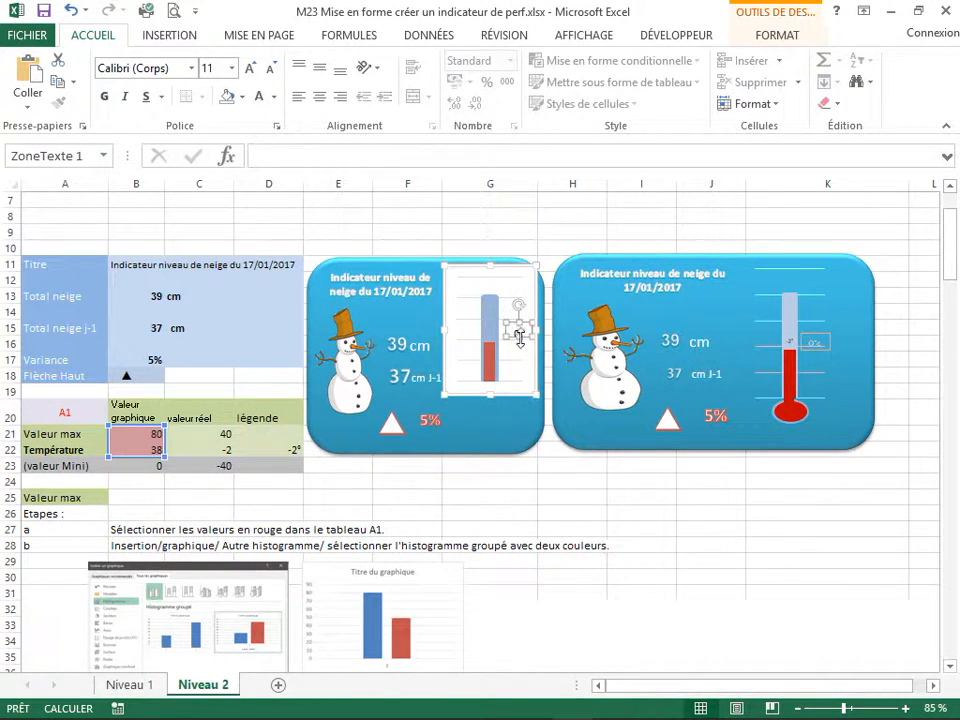
{"action": "left_click", "coordinate": [516, 338]}
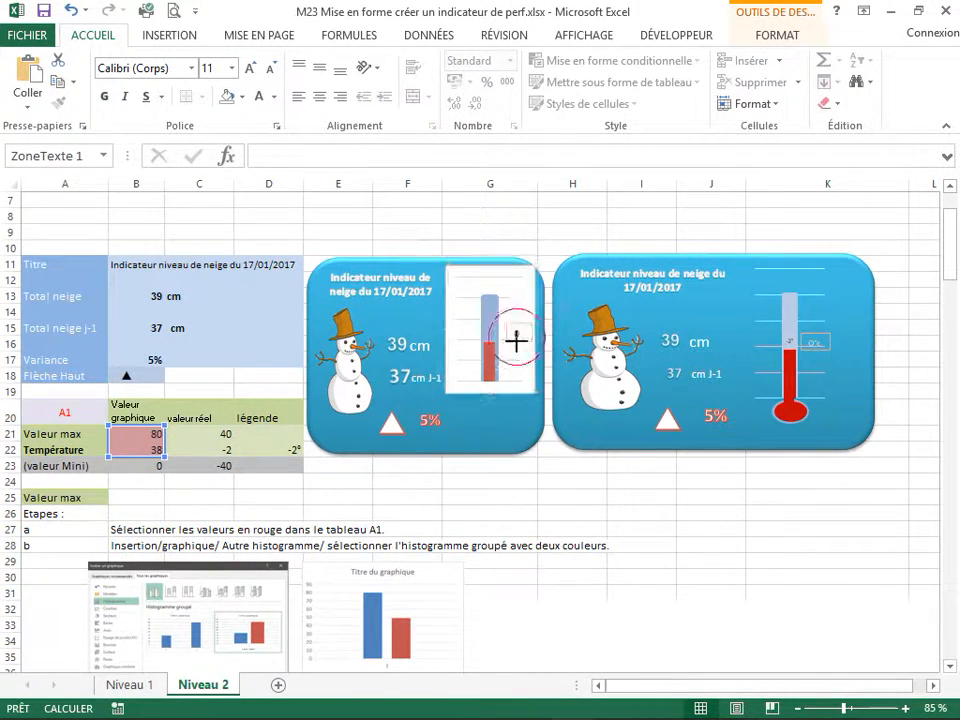
{"action": "left_click", "coordinate": [268, 70]}
{"action": "left_click", "coordinate": [268, 70]}
{"action": "left_click", "coordinate": [268, 70]}
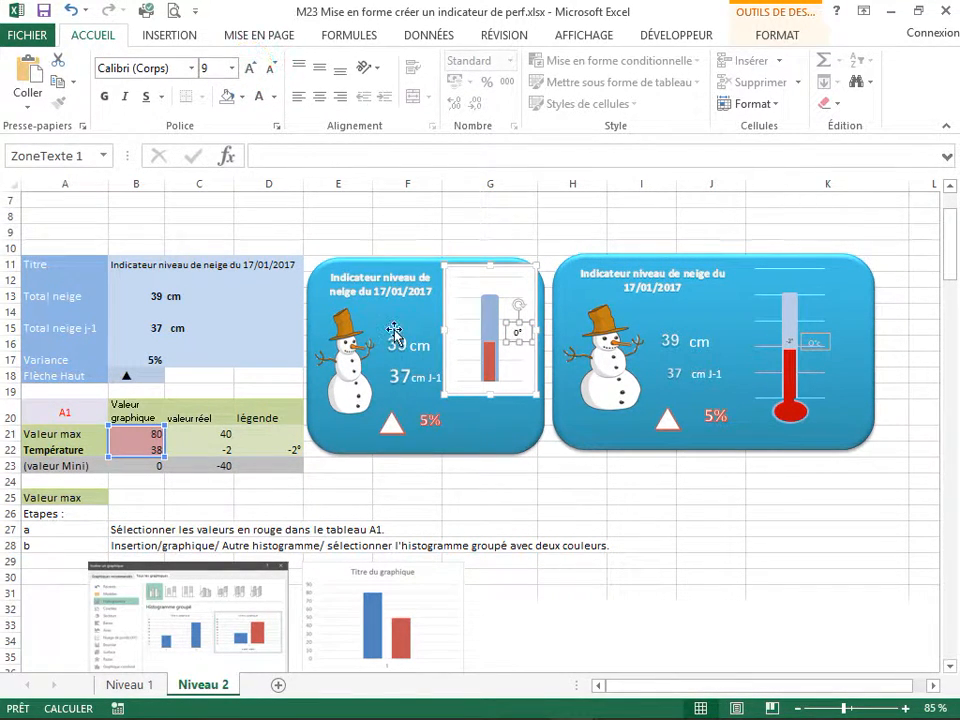
{"action": "left_click", "coordinate": [466, 232]}
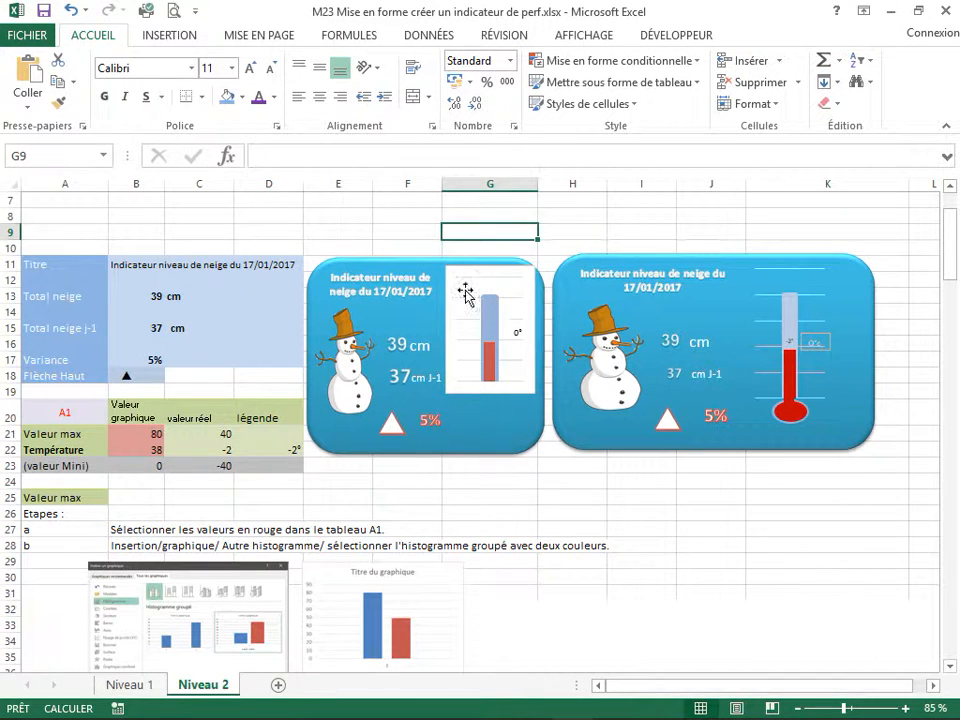
Remove the fill from the thermometer chart's background in the first indicator so the blue card shows through
{"action": "left_click", "coordinate": [452, 308]}
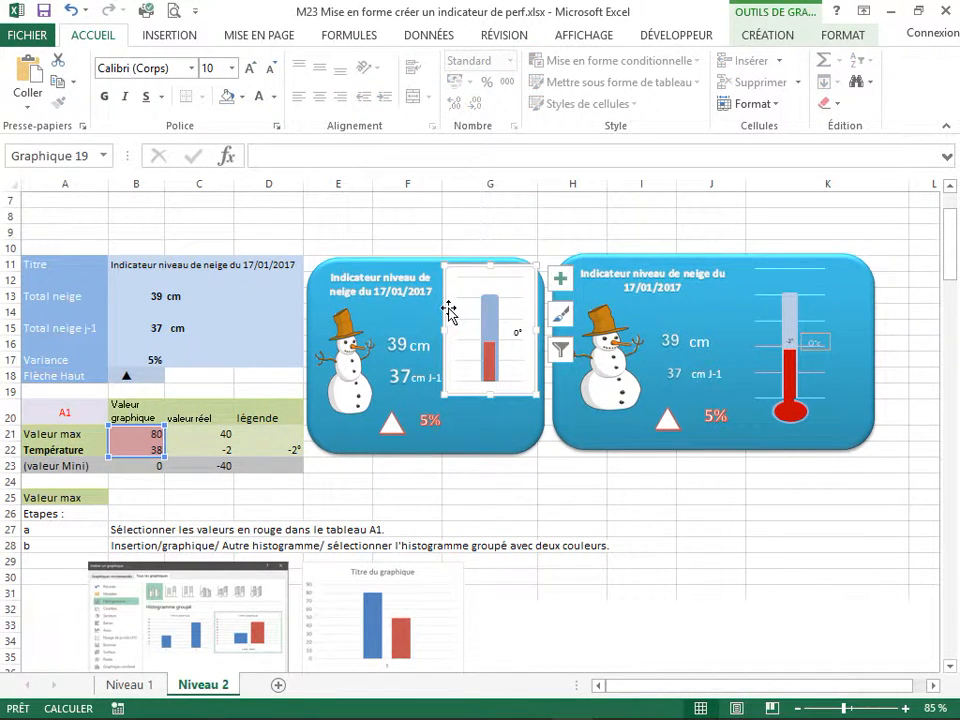
{"action": "right_click", "coordinate": [450, 312]}
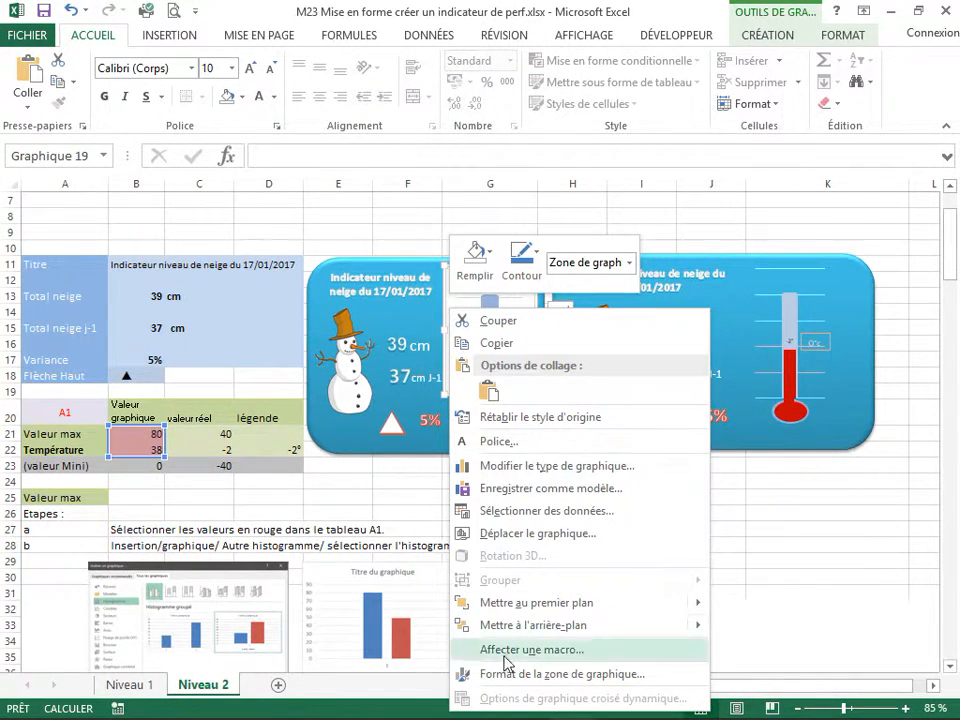
{"action": "left_click", "coordinate": [478, 675]}
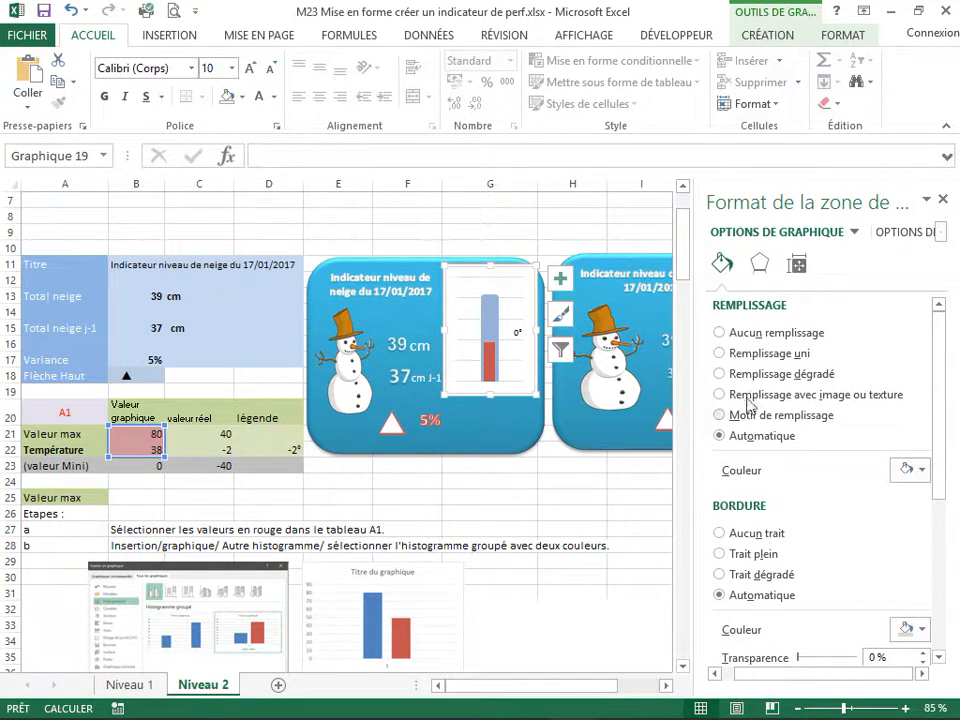
{"action": "left_click", "coordinate": [720, 333]}
{"action": "left_click", "coordinate": [497, 369]}
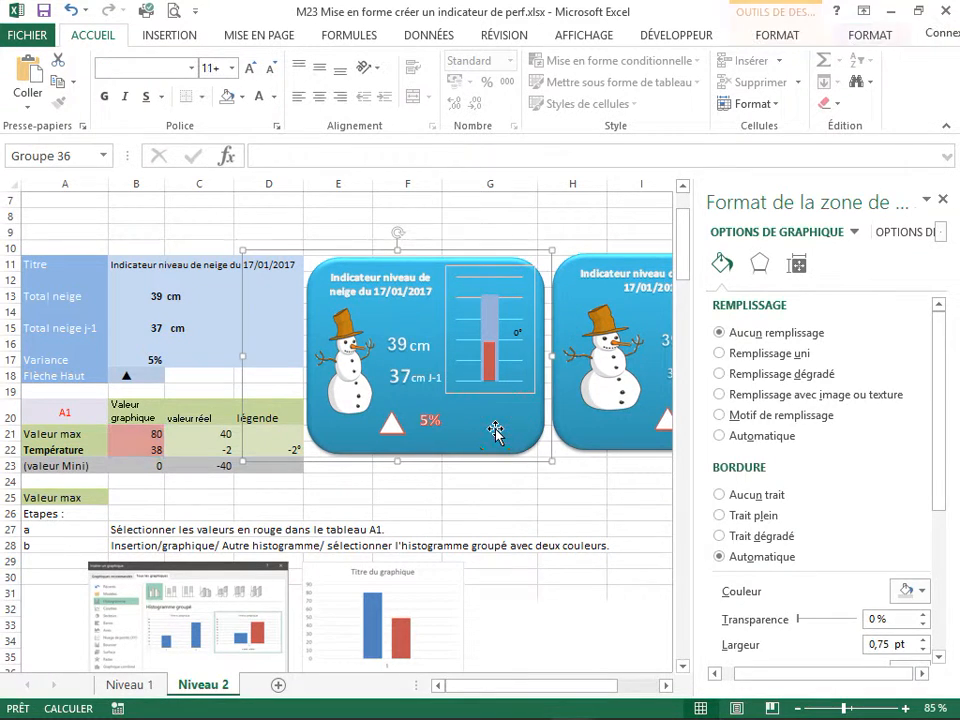
{"action": "left_click", "coordinate": [581, 497]}
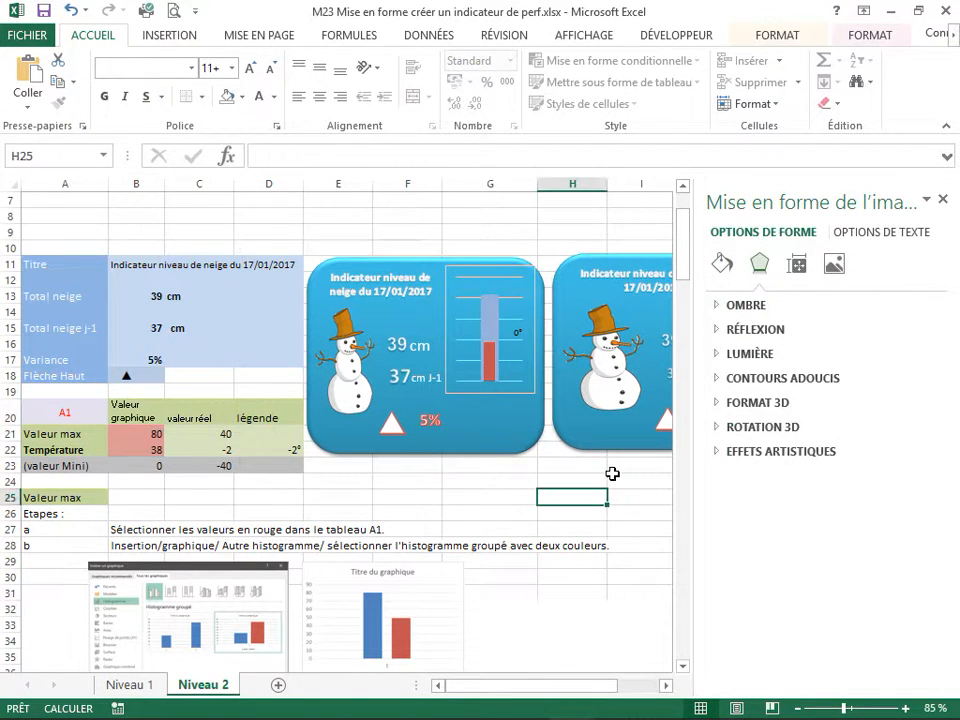
{"action": "left_click", "coordinate": [942, 201]}
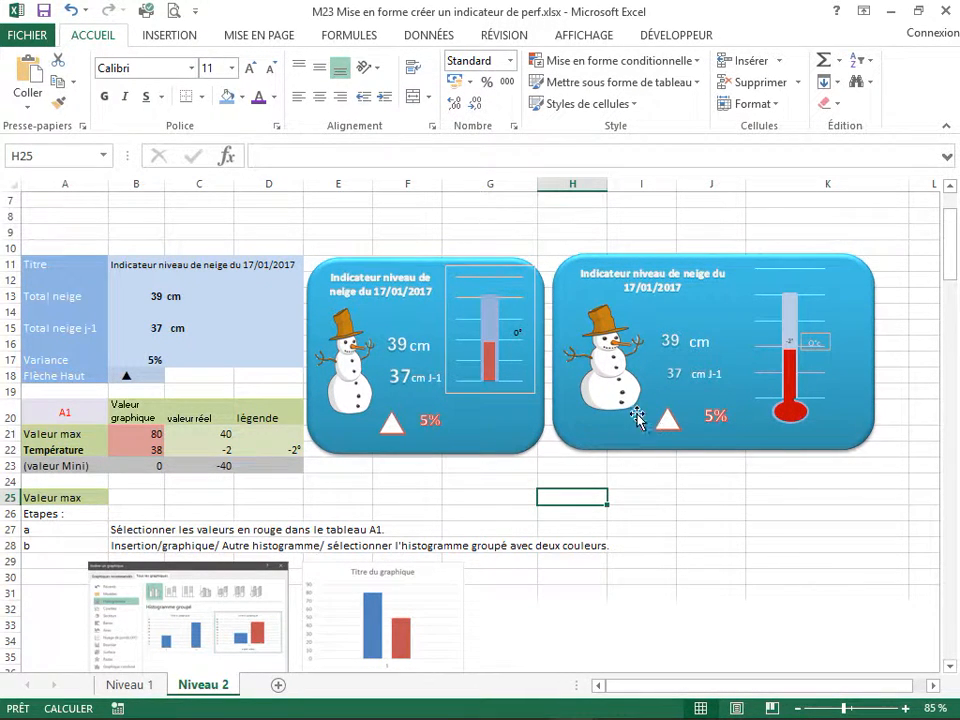
Draw an ellipse about 1.21 cm high and 1.12 cm wide at the base of the first indicator's thermometer column as its bulb
{"action": "left_click", "coordinate": [163, 38]}
{"action": "left_click", "coordinate": [249, 100]}
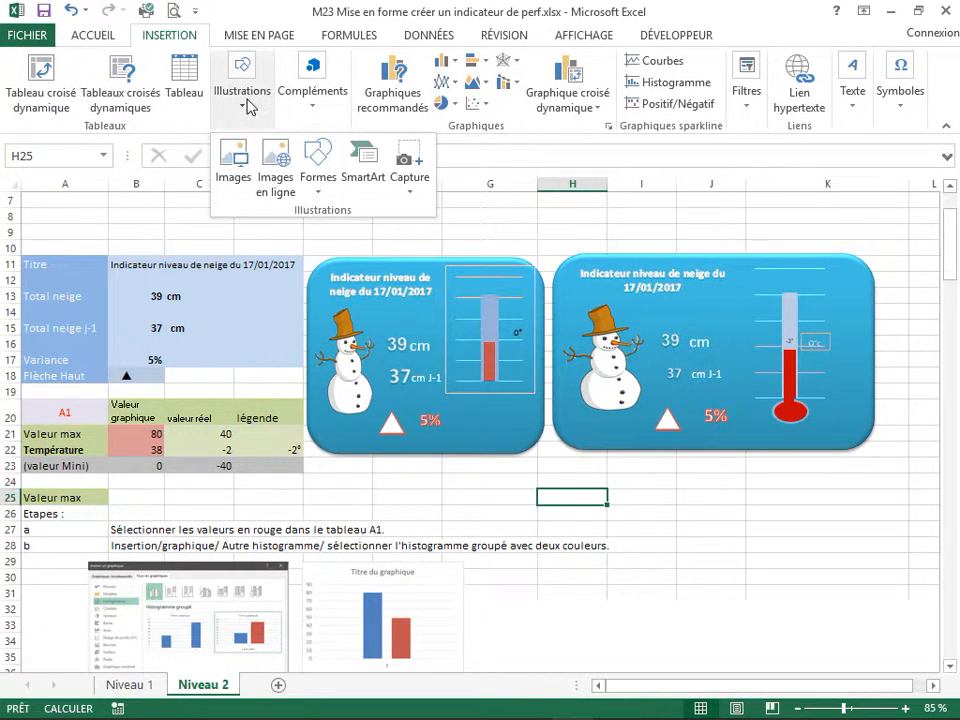
{"action": "left_click", "coordinate": [314, 188]}
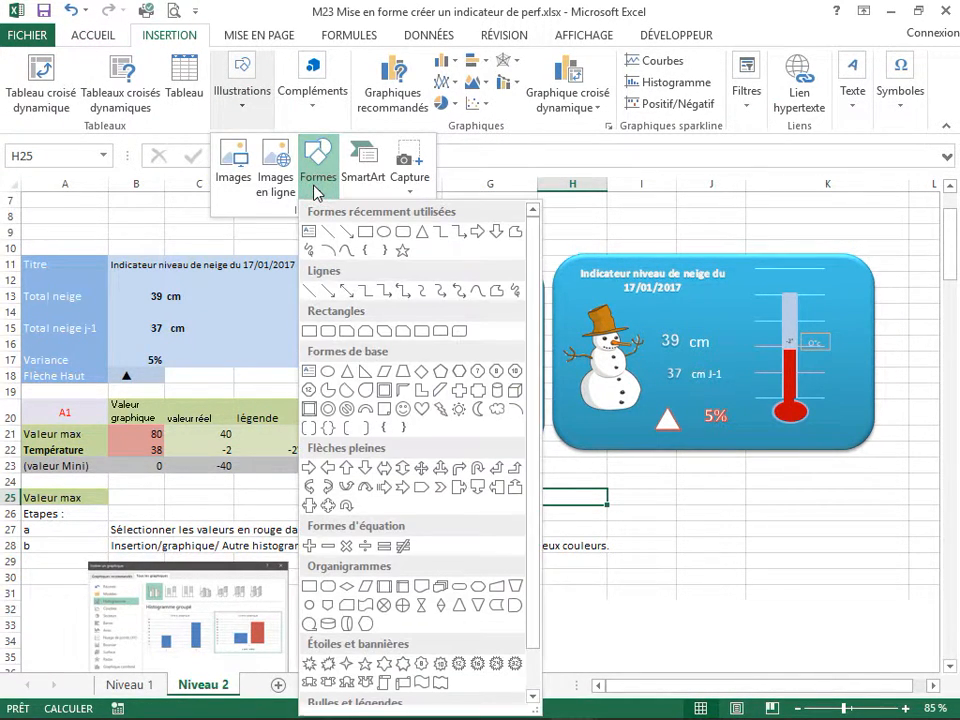
{"action": "left_click", "coordinate": [387, 236]}
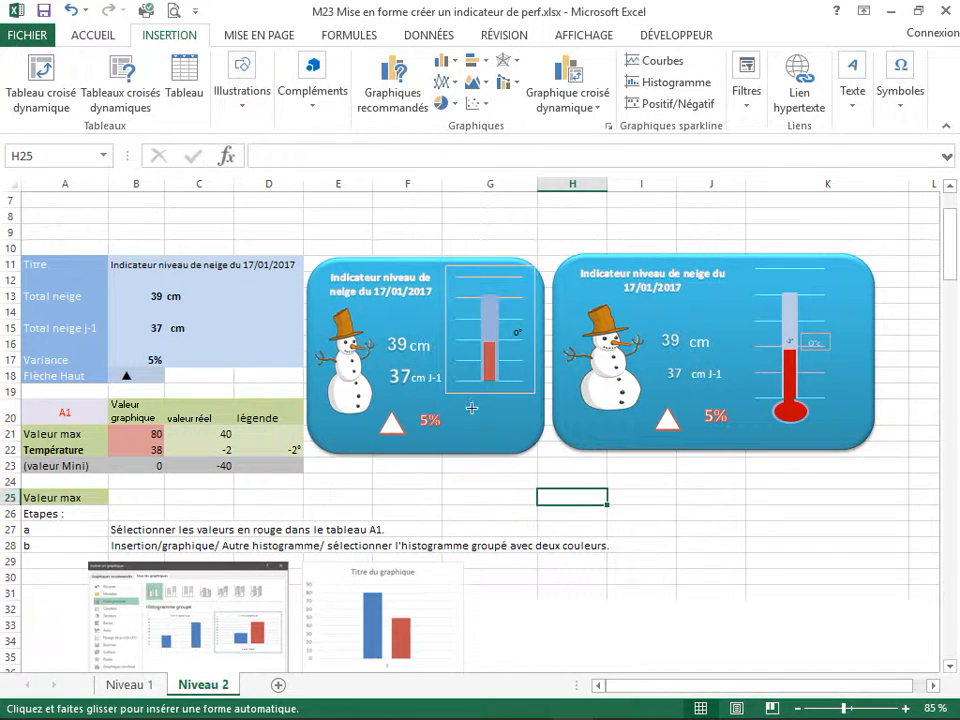
{"action": "mouse_move", "coordinate": [481, 398]}
{"action": "left_mouse_down"}
{"action": "mouse_move", "coordinate": [511, 431]}
{"action": "mouse_move", "coordinate": [492, 401]}
{"action": "left_mouse_up"}
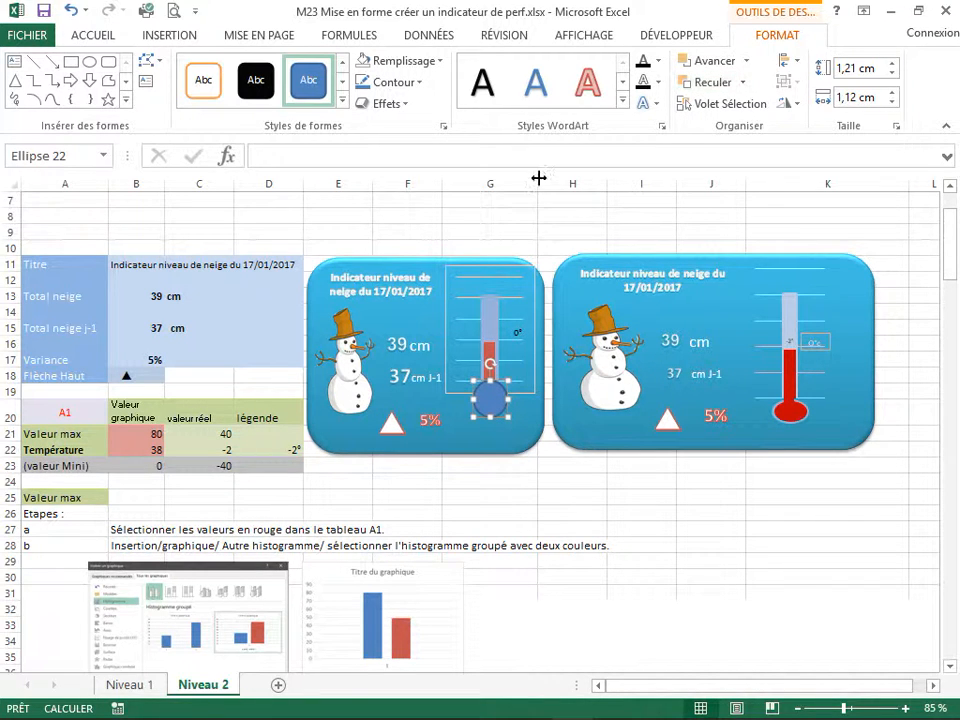
Give the thermometer bulb the solid red shape style with a light blue outline
{"action": "left_click", "coordinate": [343, 100]}
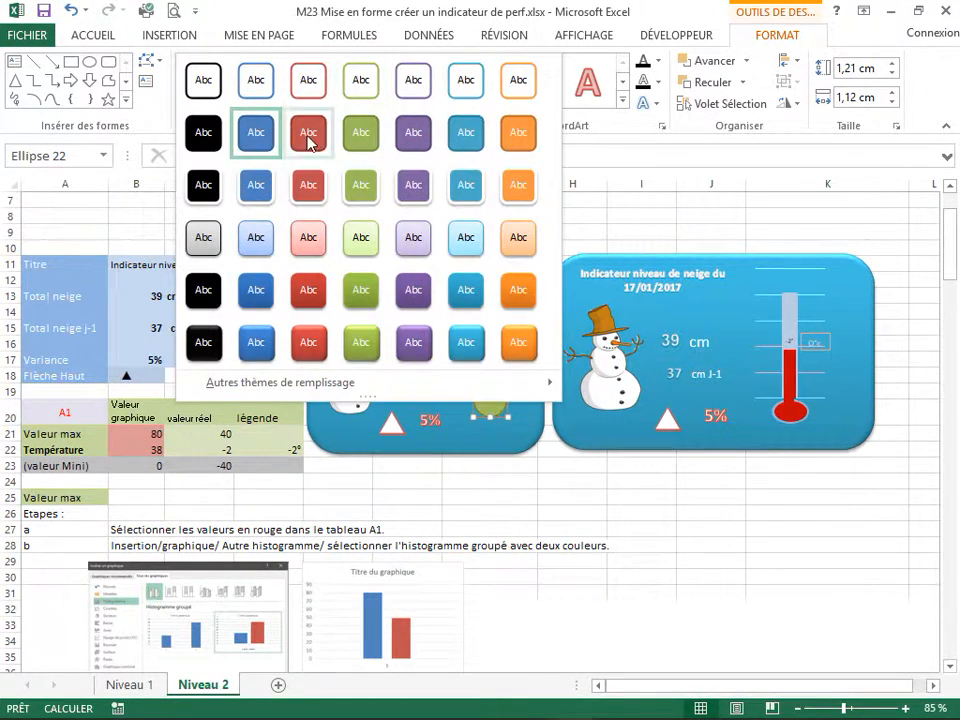
{"action": "left_click", "coordinate": [309, 136]}
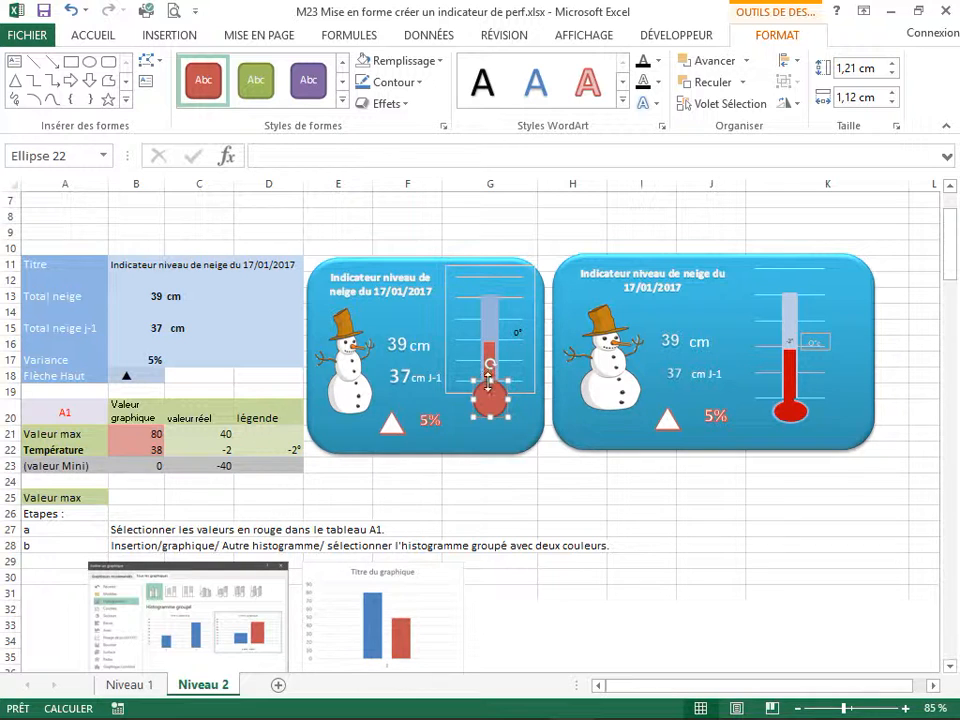
{"action": "left_click", "coordinate": [417, 84]}
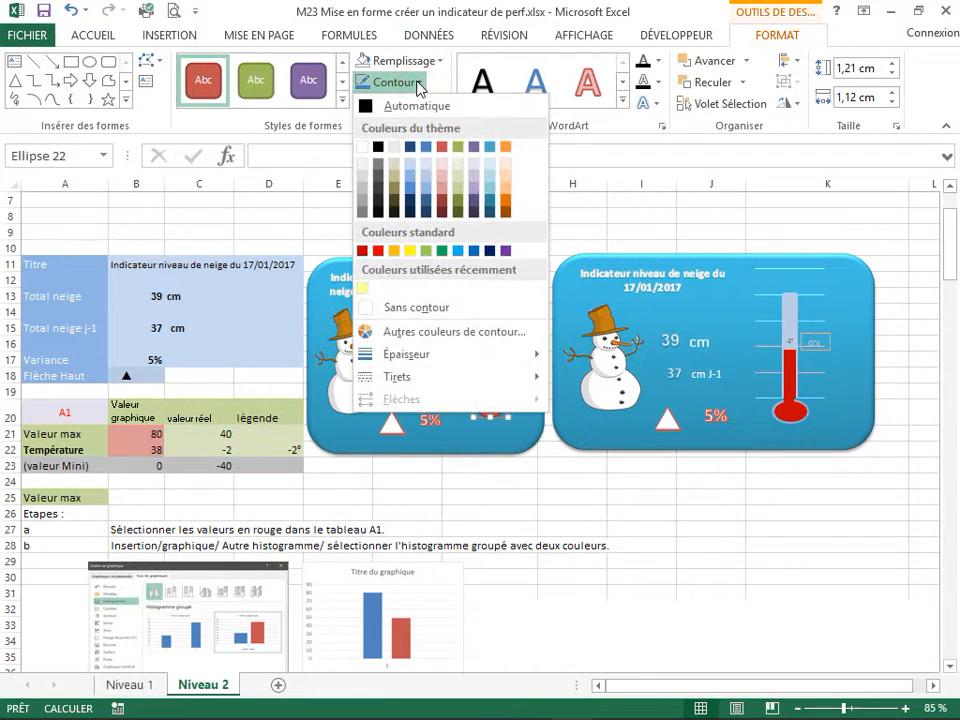
{"action": "left_click", "coordinate": [424, 185]}
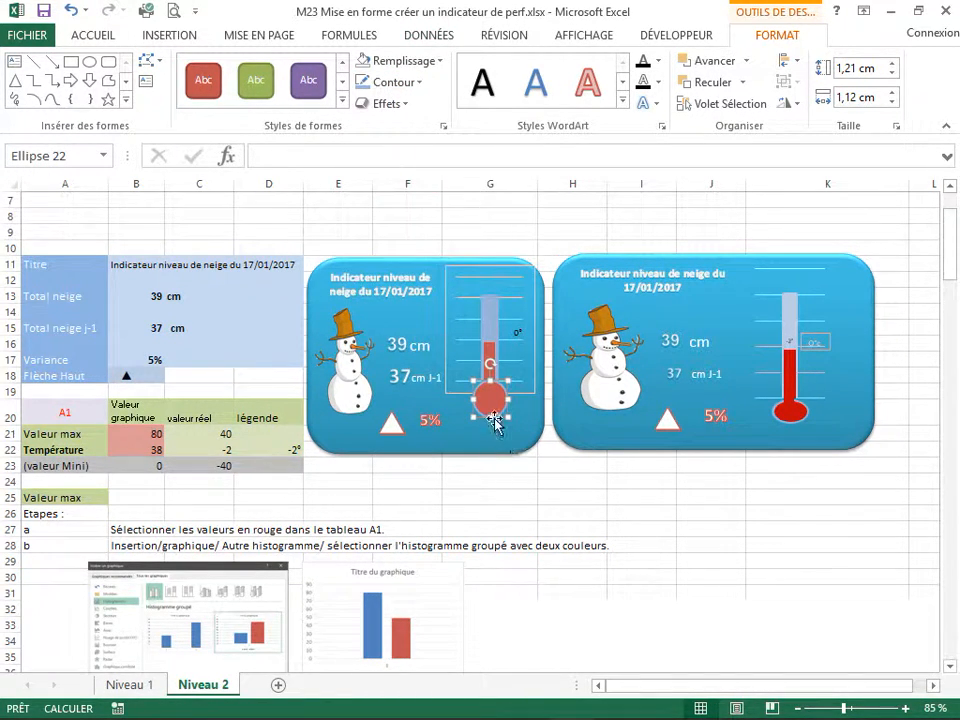
{"action": "left_click", "coordinate": [506, 442]}
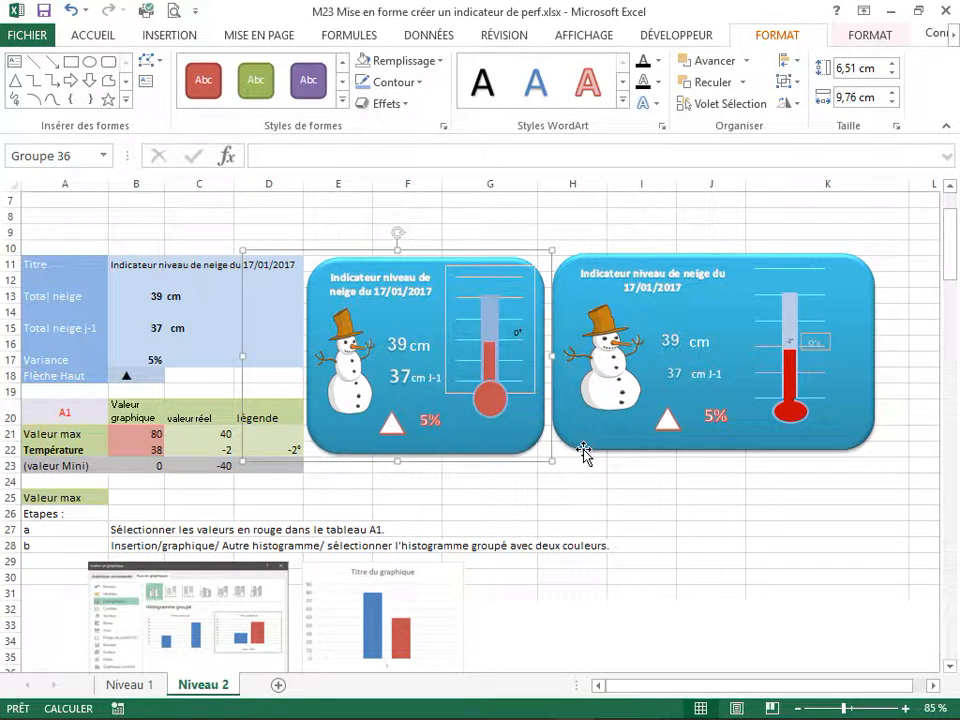
{"action": "left_click", "coordinate": [492, 388]}
{"action": "left_click", "coordinate": [497, 395]}
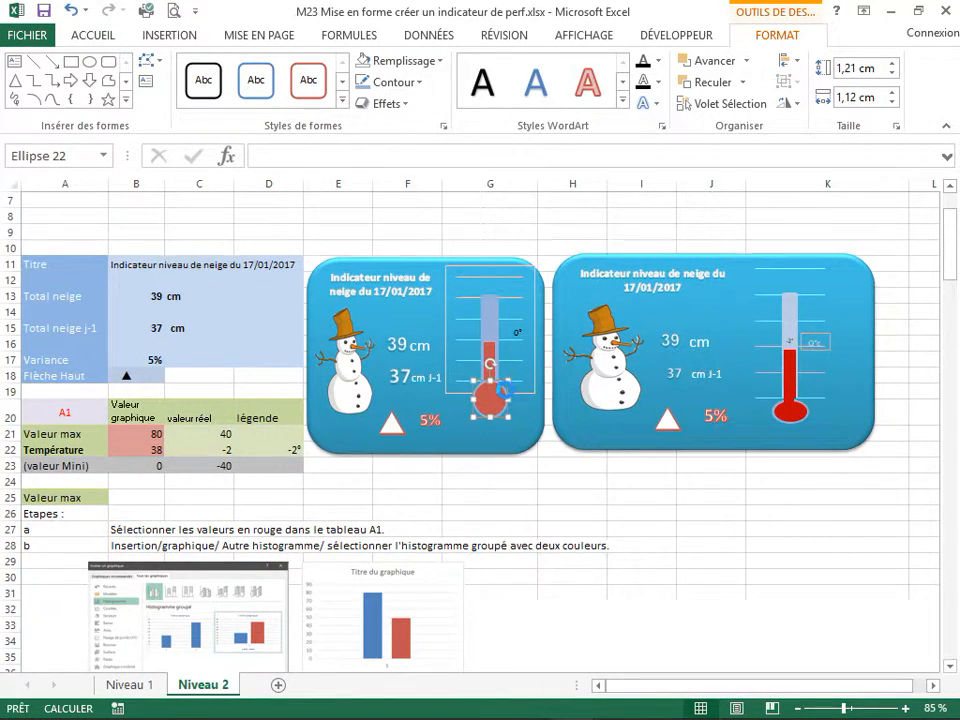
Draw a small rectangle about 0.39 cm high and 0.35 cm wide over the junction between the red column and the bulb
{"action": "scroll", "coordinate": [503, 390], "scroll_direction": "up", "scroll_amount": 3}
{"action": "scroll", "coordinate": [522, 447], "scroll_direction": "up", "scroll_amount": 1}
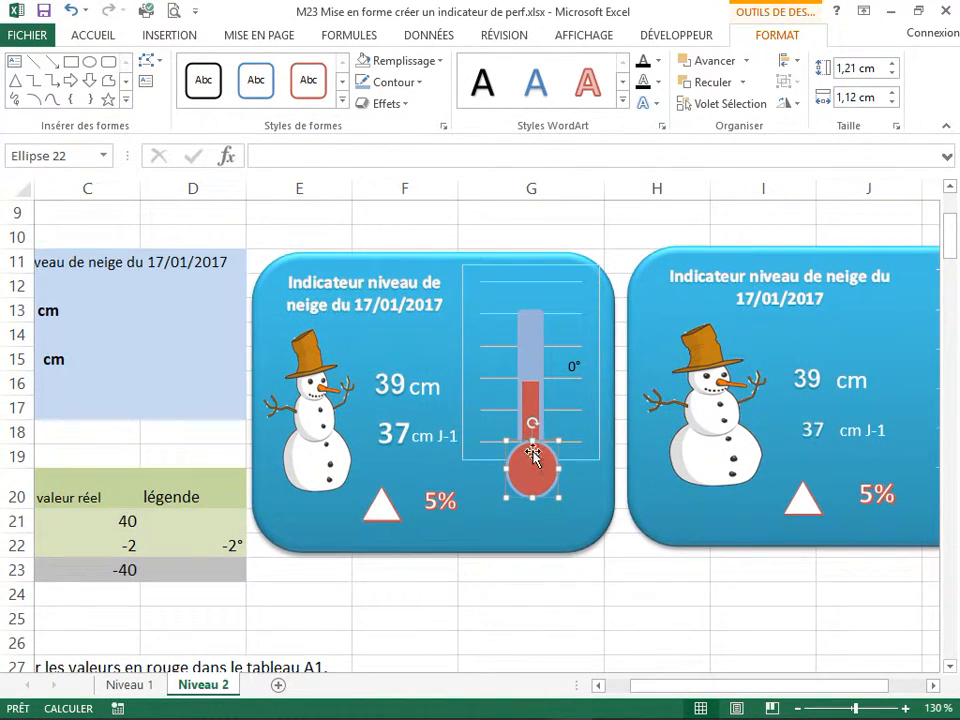
{"action": "left_click", "coordinate": [565, 448]}
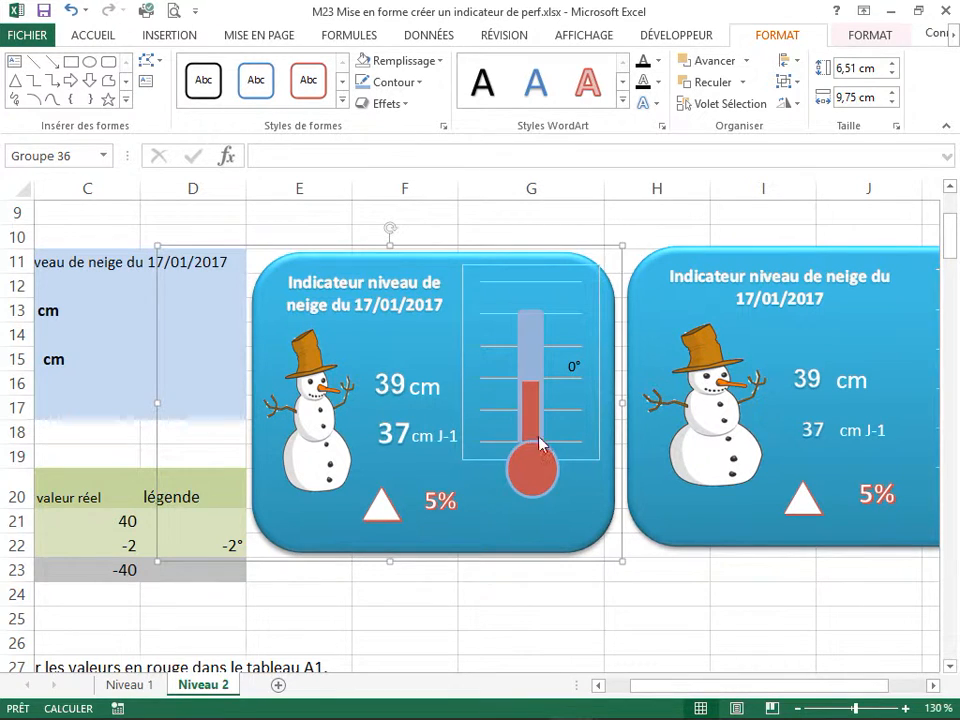
{"action": "mouse_move", "coordinate": [632, 710]}
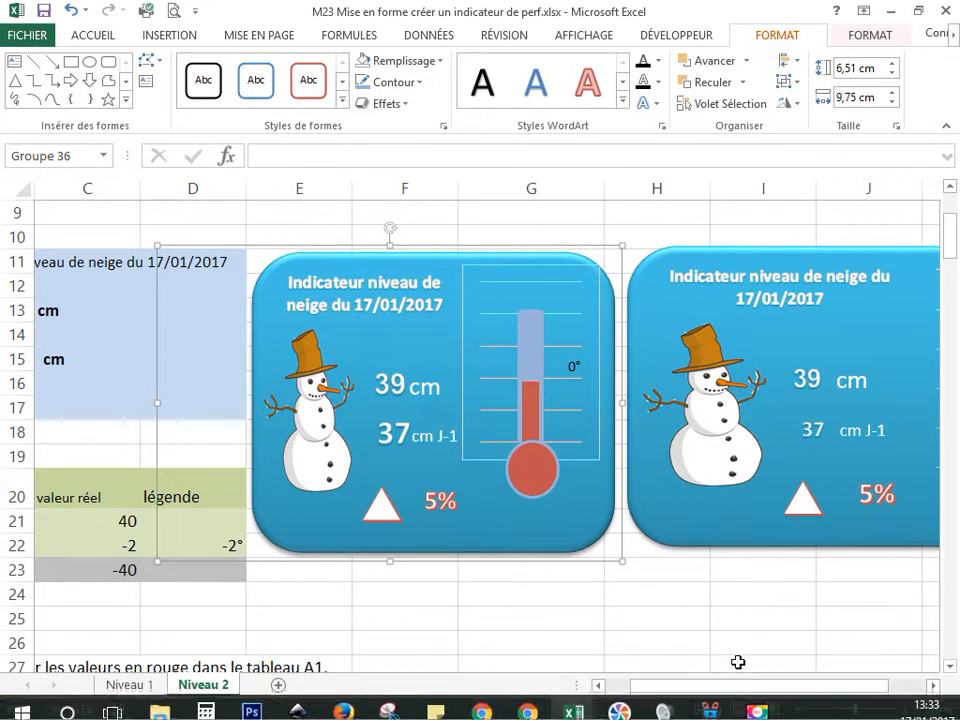
{"action": "left_click_drag", "start_coordinate": [750, 686], "coordinate": [729, 684]}
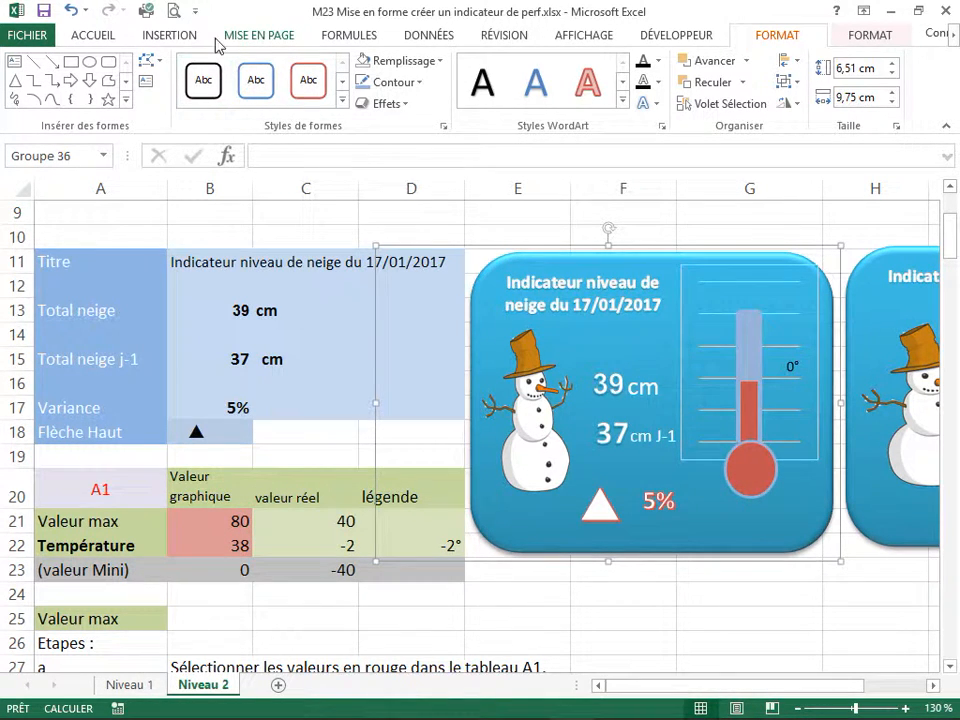
{"action": "left_click", "coordinate": [170, 37]}
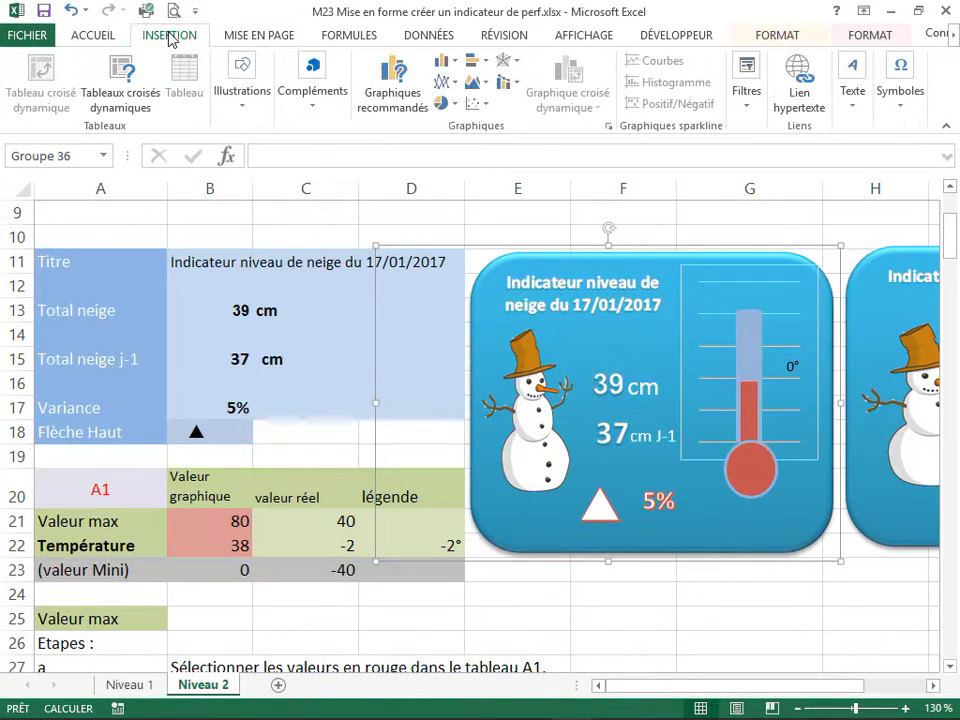
{"action": "left_click", "coordinate": [241, 92]}
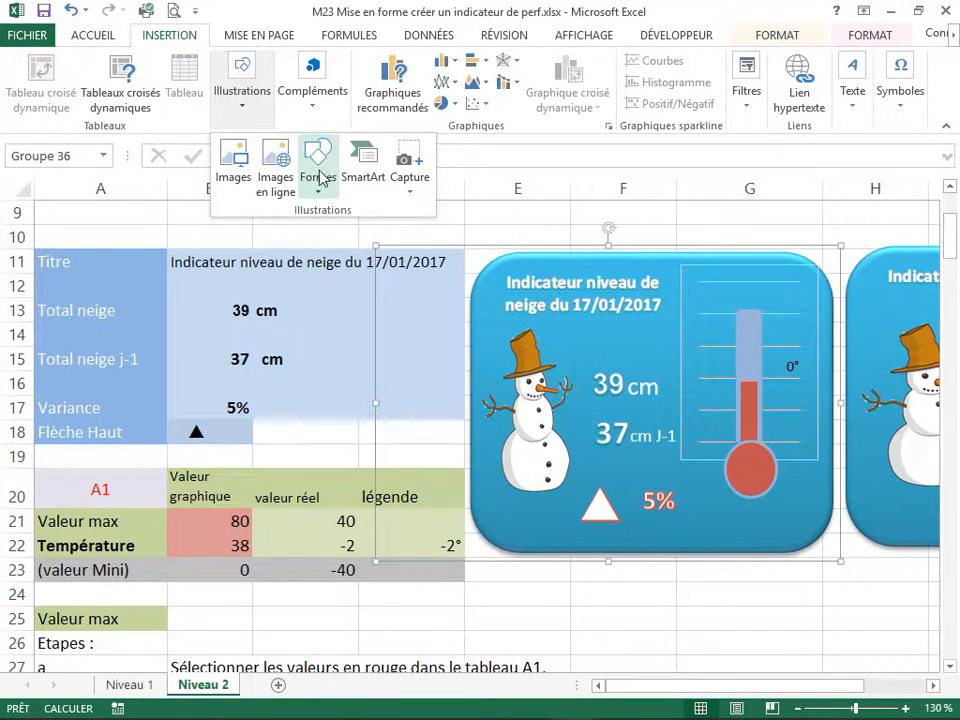
{"action": "left_click", "coordinate": [317, 158]}
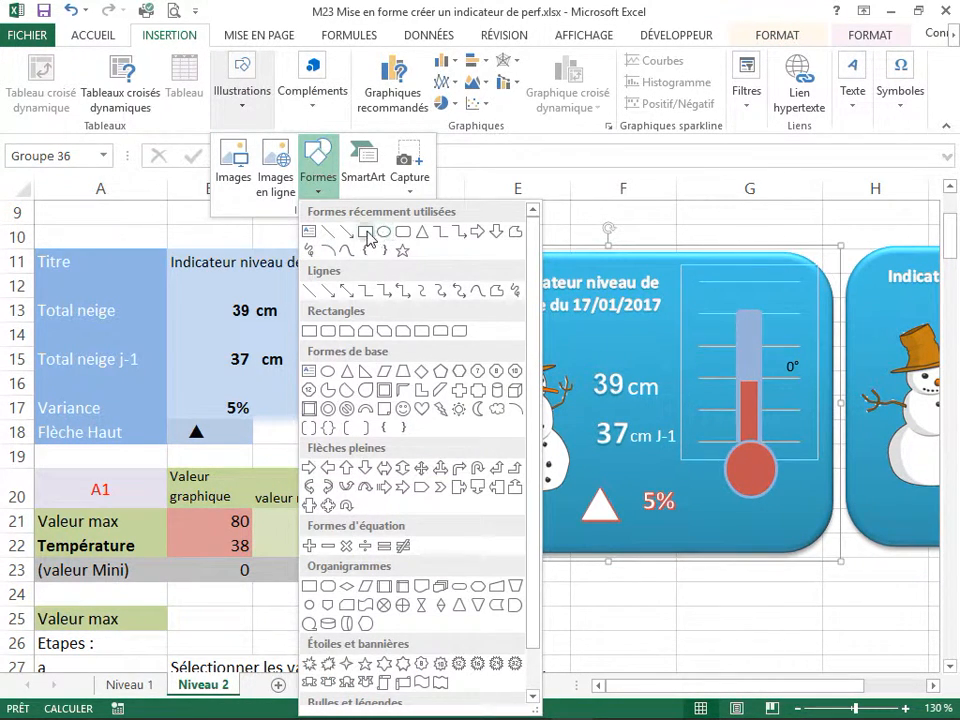
{"action": "left_click", "coordinate": [366, 232]}
{"action": "left_click_drag", "start_coordinate": [741, 434], "coordinate": [755, 449]}
{"action": "left_click_drag", "start_coordinate": [757, 452], "coordinate": [758, 452]}
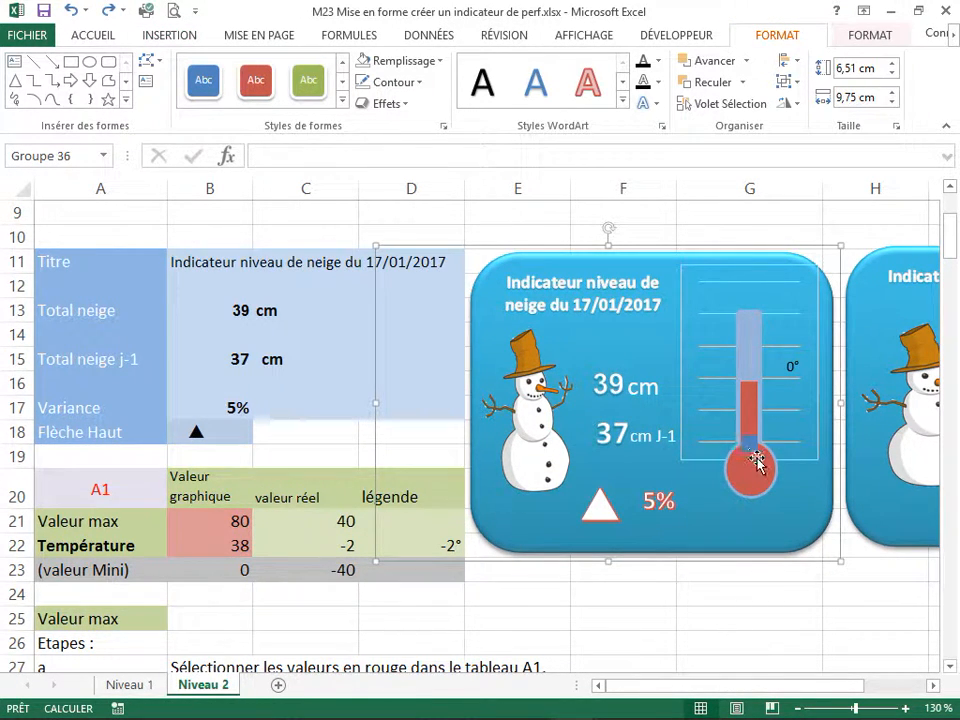
Apply the solid red shape style to the small junction rectangle and remove its outline
{"action": "left_click", "coordinate": [752, 445]}
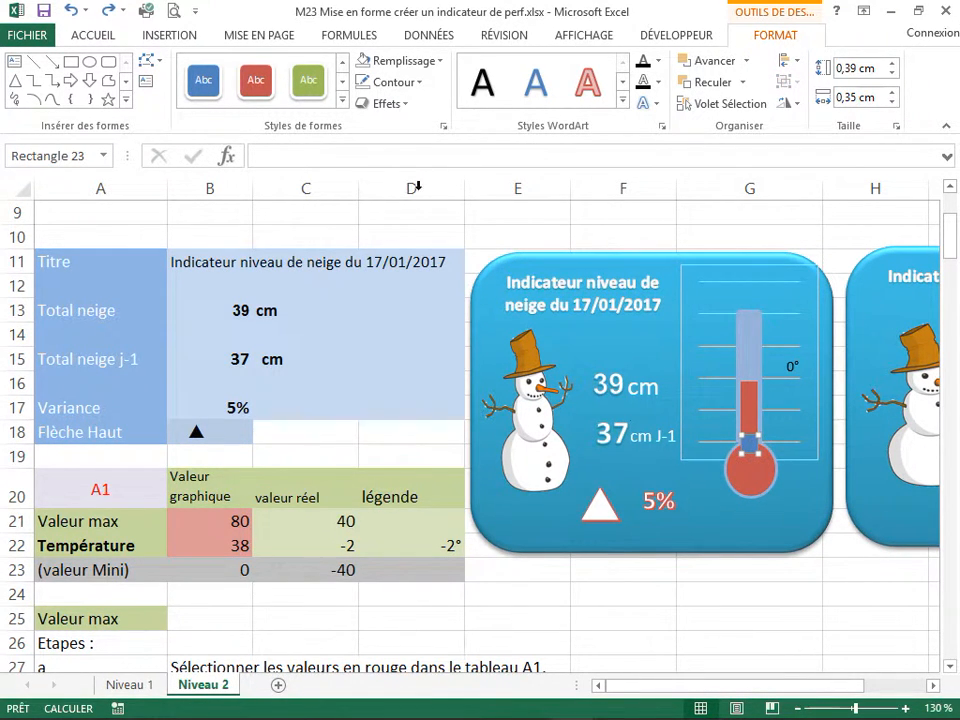
{"action": "left_click", "coordinate": [435, 63]}
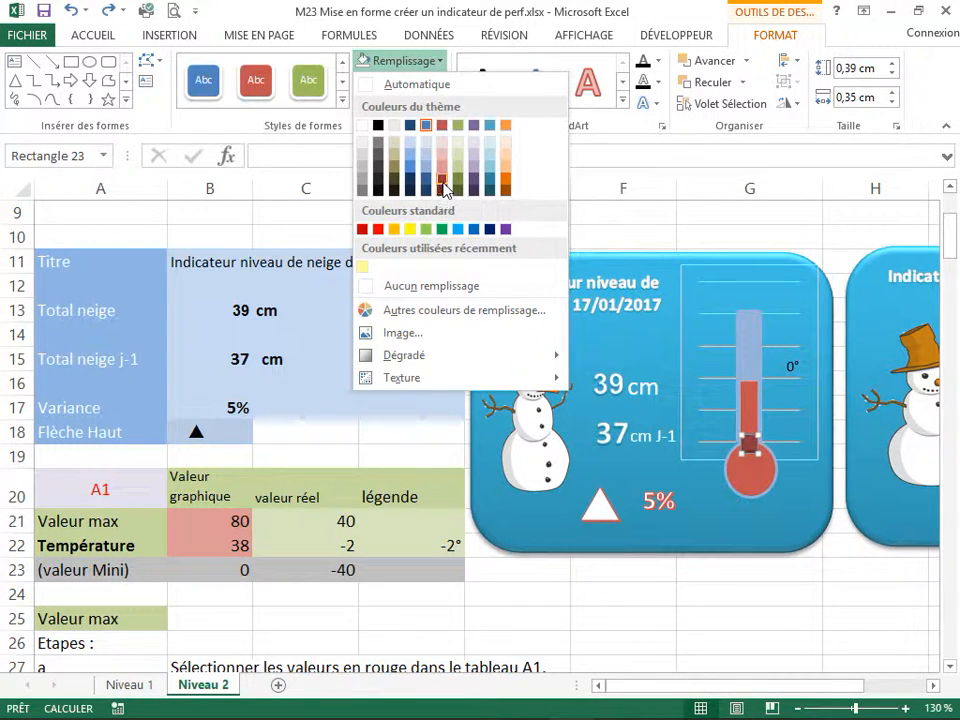
{"action": "left_click", "coordinate": [343, 99]}
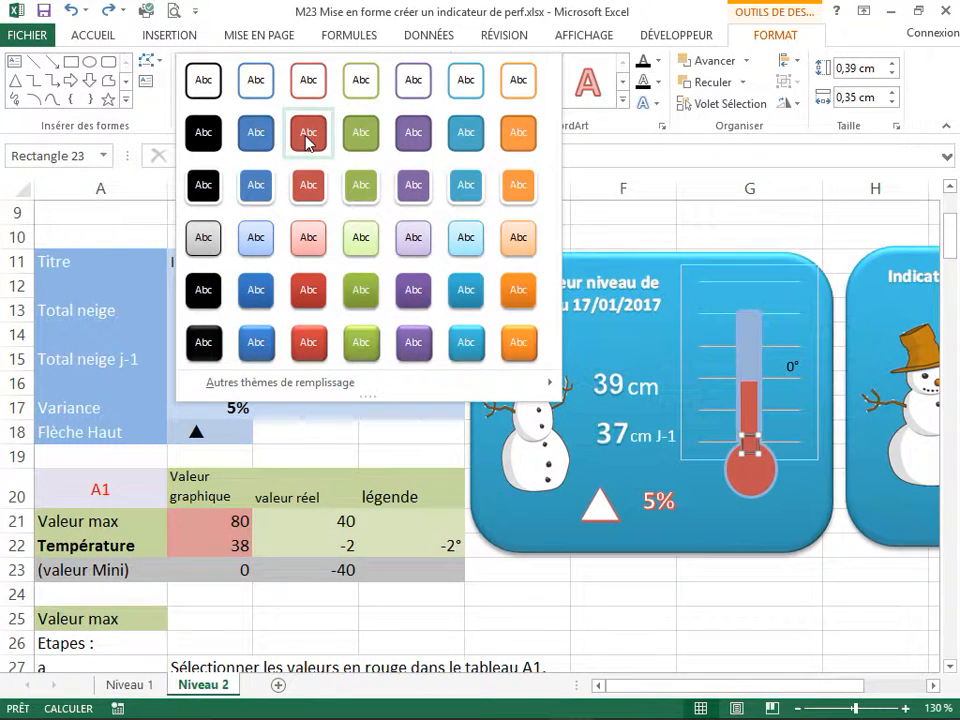
{"action": "left_click", "coordinate": [308, 132]}
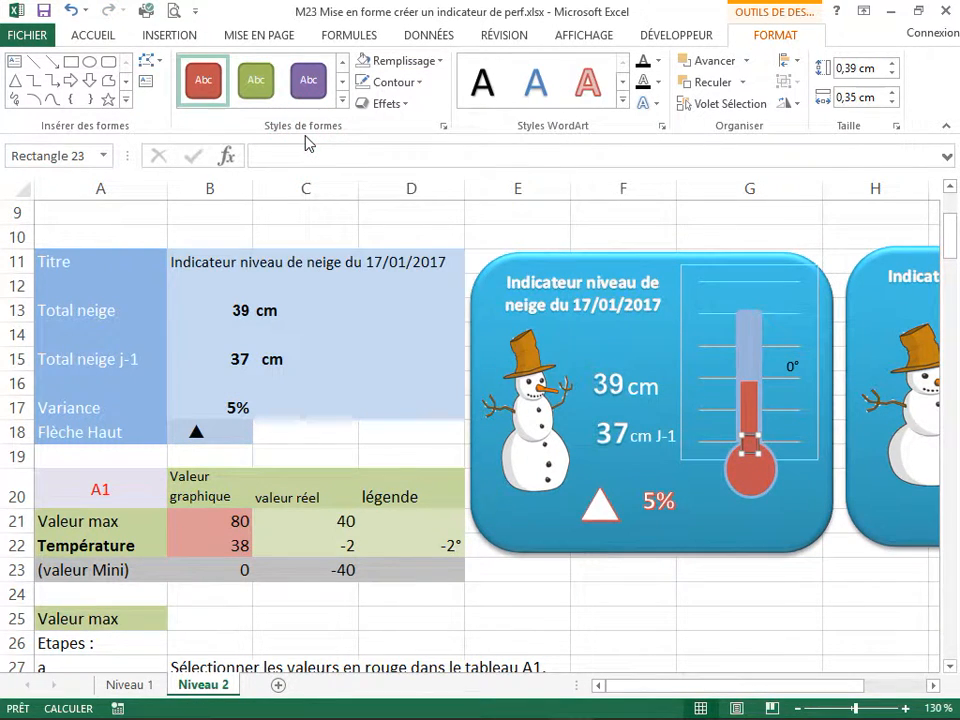
{"action": "left_click", "coordinate": [418, 83]}
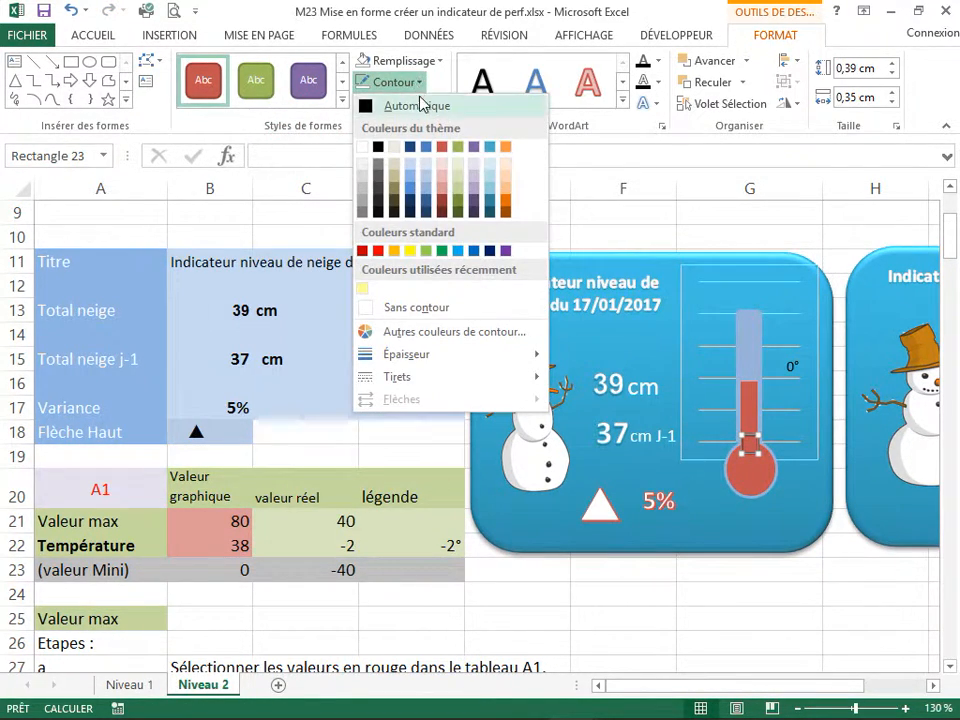
{"action": "left_click", "coordinate": [401, 310]}
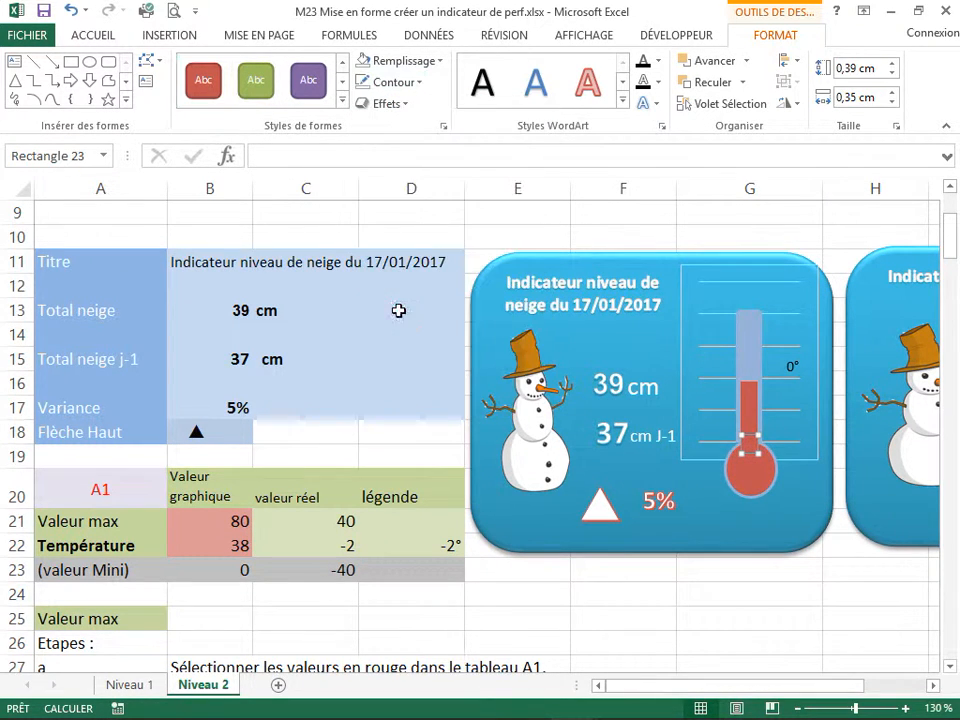
{"action": "left_click", "coordinate": [761, 553]}
{"action": "left_click", "coordinate": [772, 607]}
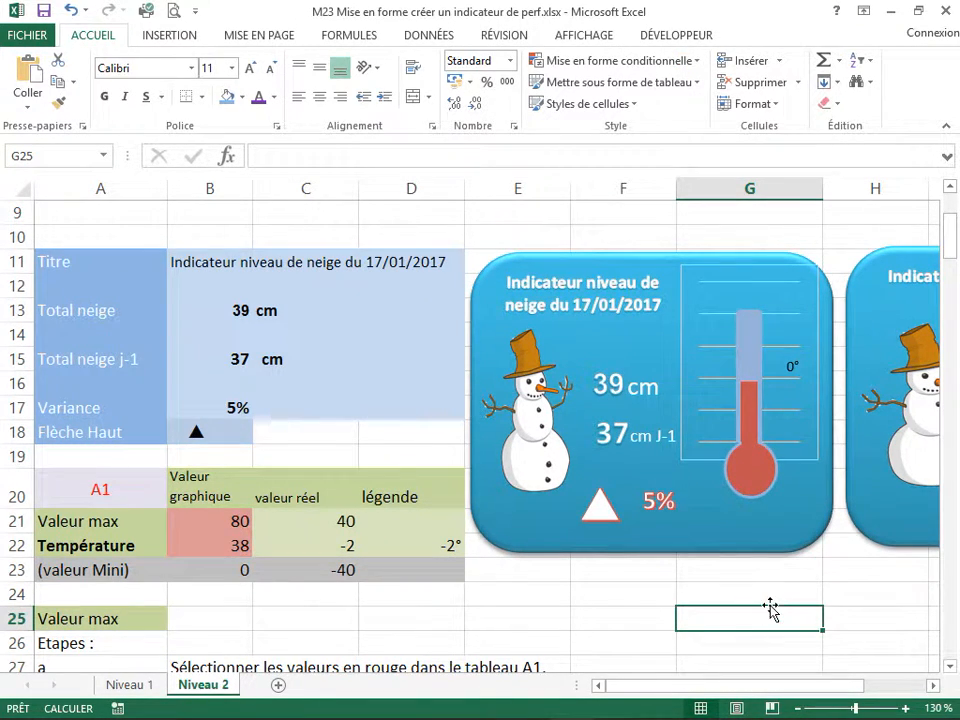
Enter 4 in cells G24 and G25 to trigger a recalculation and test the indicators
{"action": "scroll", "coordinate": [721, 585], "scroll_direction": "down", "scroll_amount": 1, "text": "ctrl"}
{"action": "scroll", "coordinate": [721, 585], "scroll_direction": "down", "scroll_amount": 2, "text": "ctrl"}
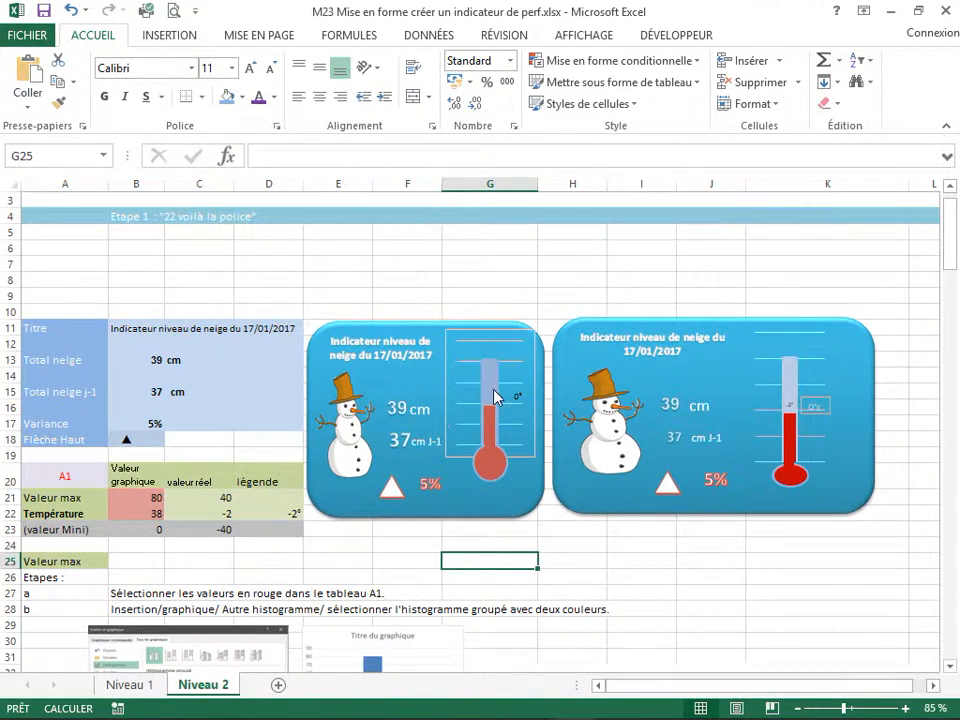
{"action": "left_click", "coordinate": [512, 547]}
{"action": "type", "text": "4"}
{"action": "key", "text": "Return"}
{"action": "type", "text": "4"}
{"action": "key", "text": "Return"}
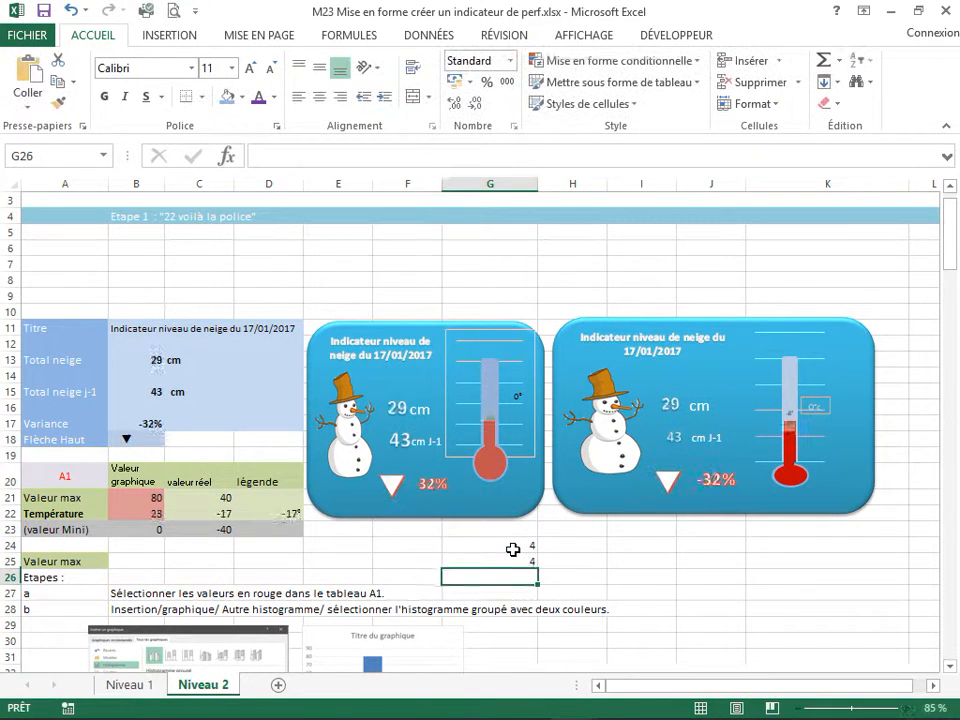